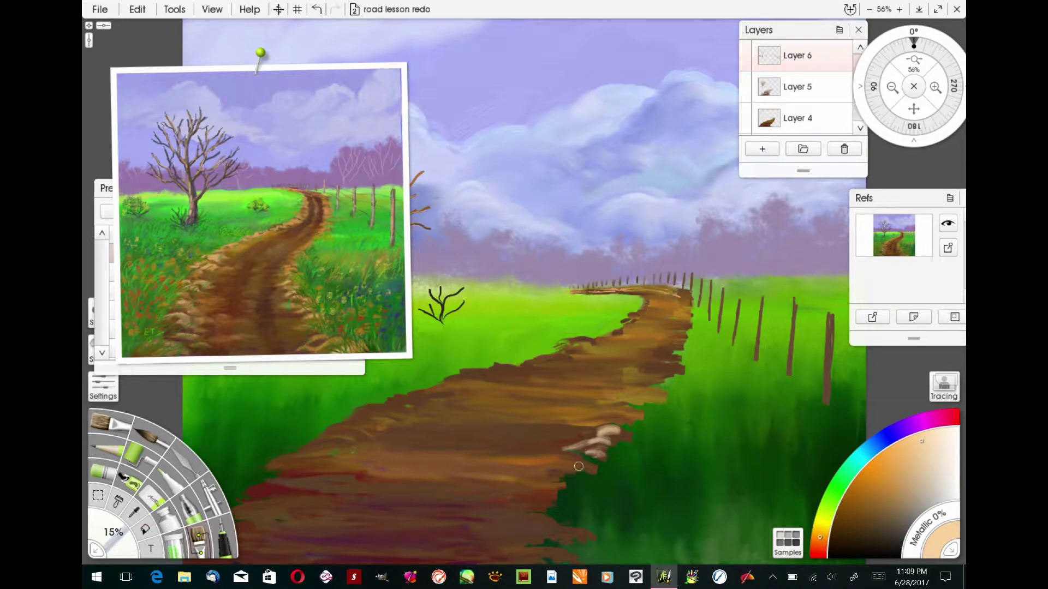
Choose a slightly darker tan and paint stones along the foreground road's right edge down to the canvas border
left_click(908, 446)
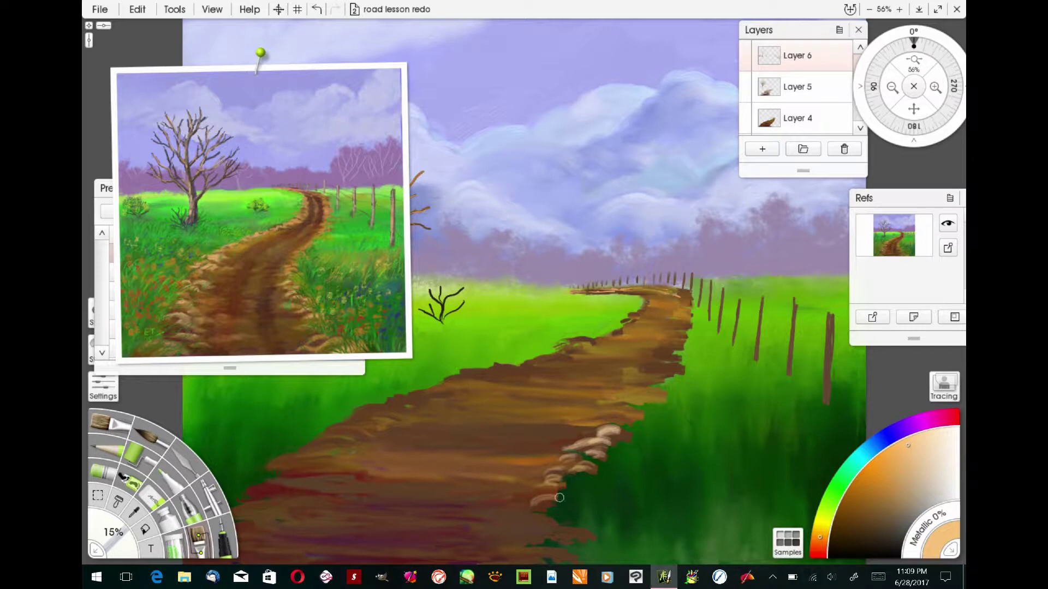
left_click_drag(563, 510, 571, 509)
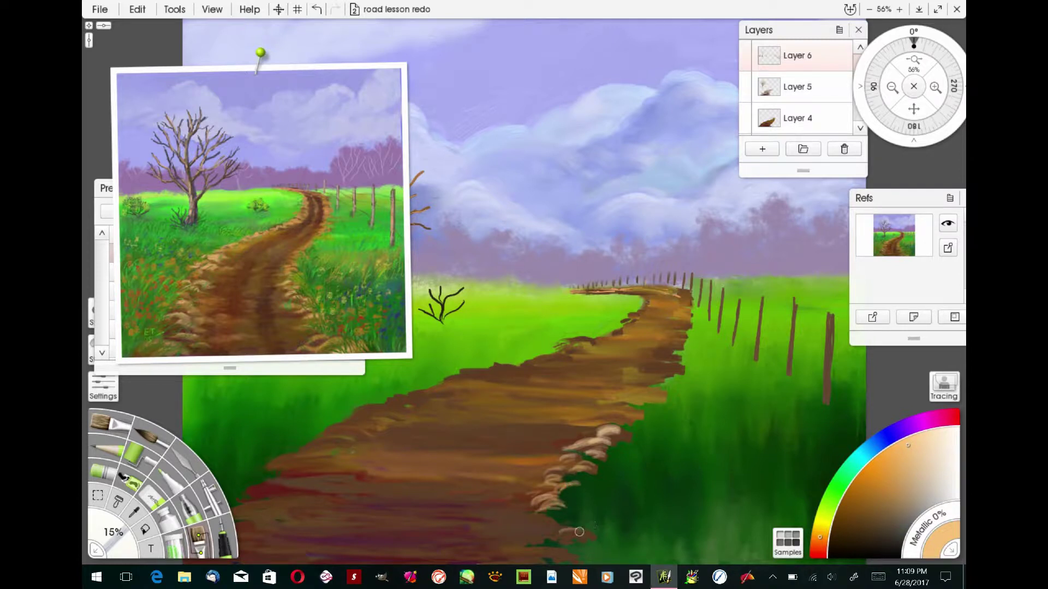
left_click_drag(587, 541, 566, 533)
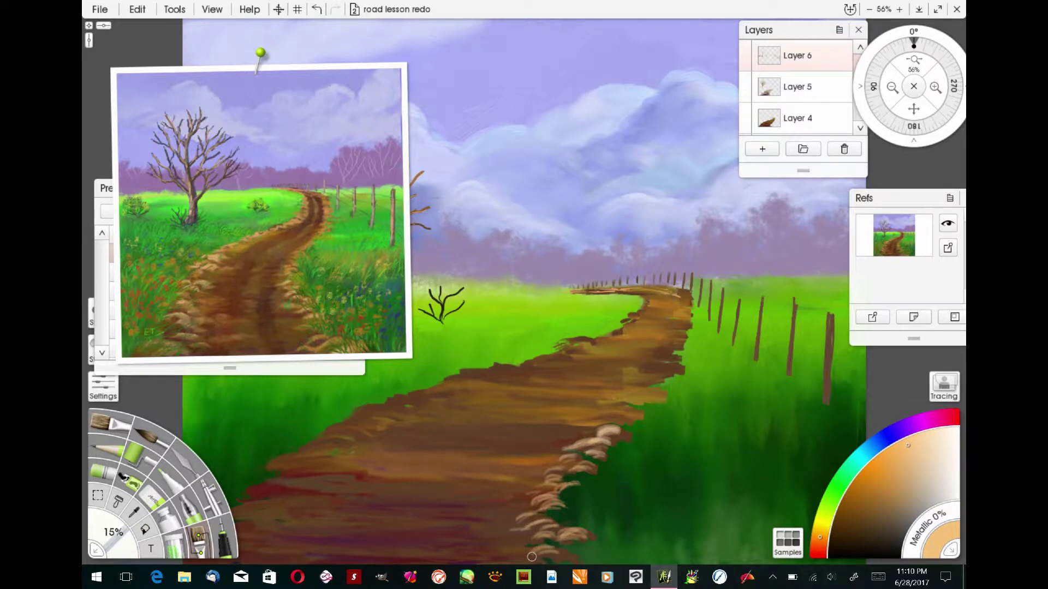
Paint tan stones along the road's left edge from the foreground to the bend, and extend the right edge's stones
scroll(712, 315, "down", 3)
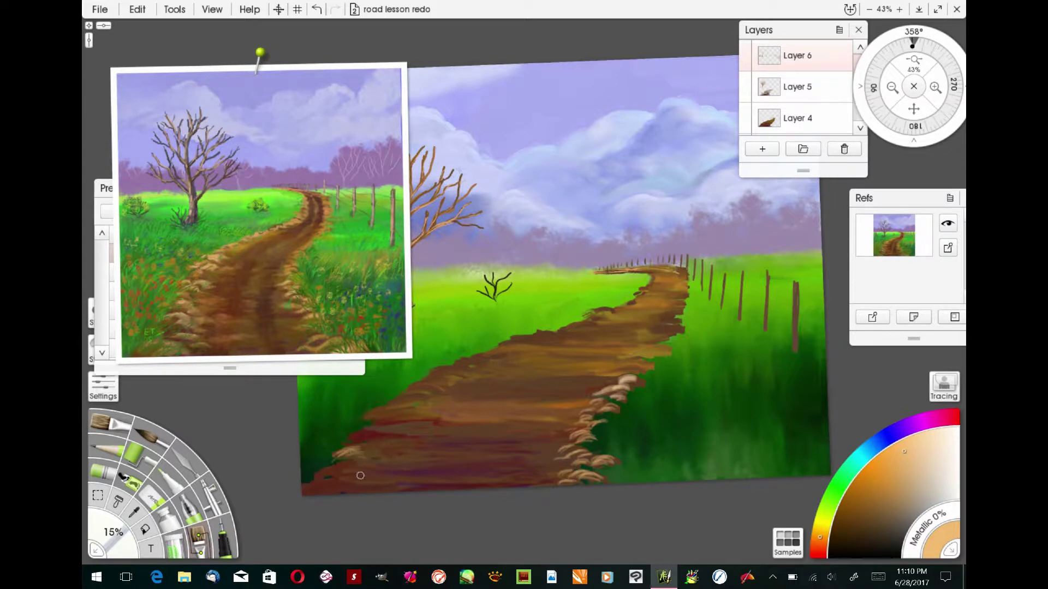
mouse_move(350, 481)
left_mouse_down()
mouse_move(306, 491)
mouse_move(330, 478)
mouse_move(353, 483)
mouse_move(311, 490)
mouse_move(343, 489)
left_mouse_up()
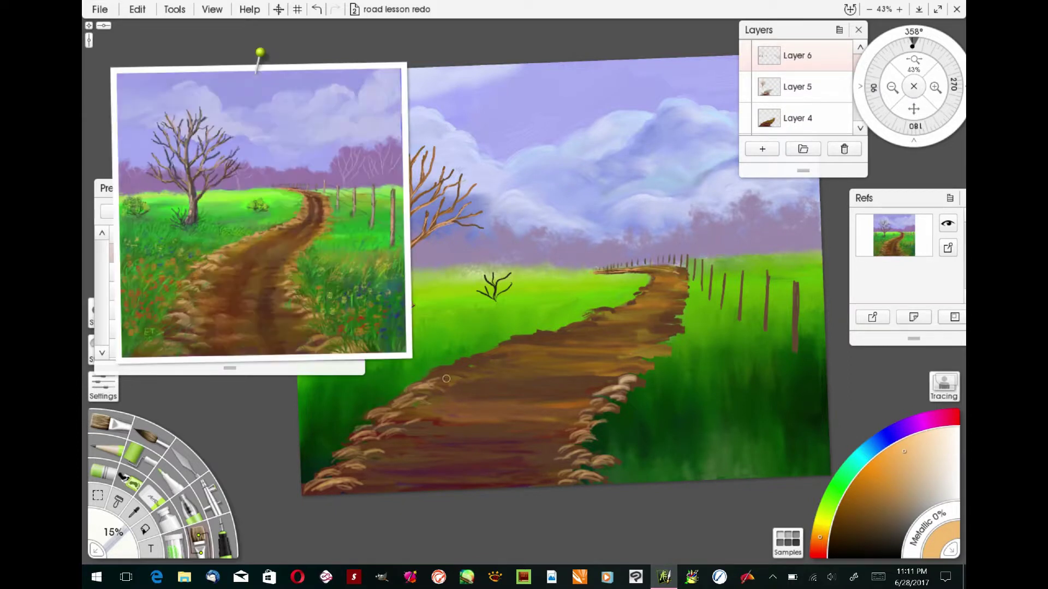
mouse_move(466, 363)
left_mouse_down()
mouse_move(443, 373)
mouse_move(494, 357)
mouse_move(467, 365)
left_mouse_up()
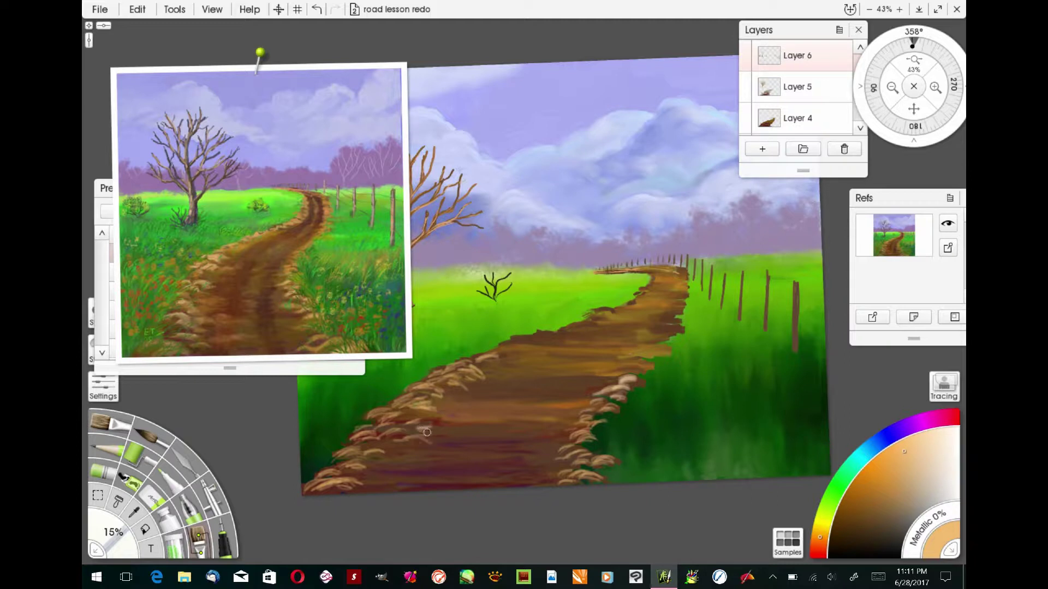
left_click_drag(401, 458, 351, 457)
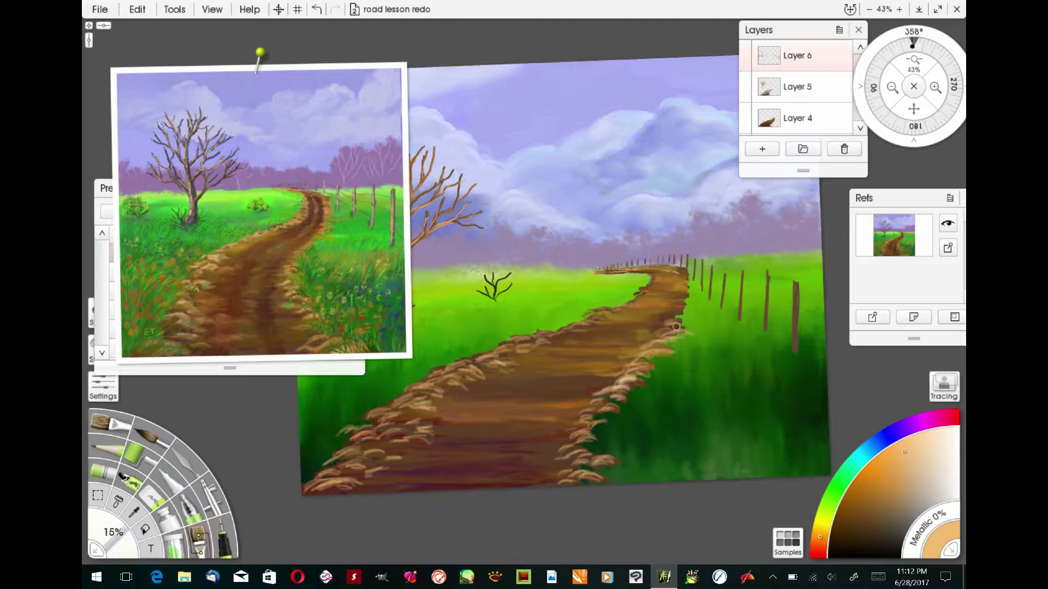
Undo the last brush stroke and reset the canvas rotation to 0°
left_click(317, 9)
scroll(545, 221, "up", 4)
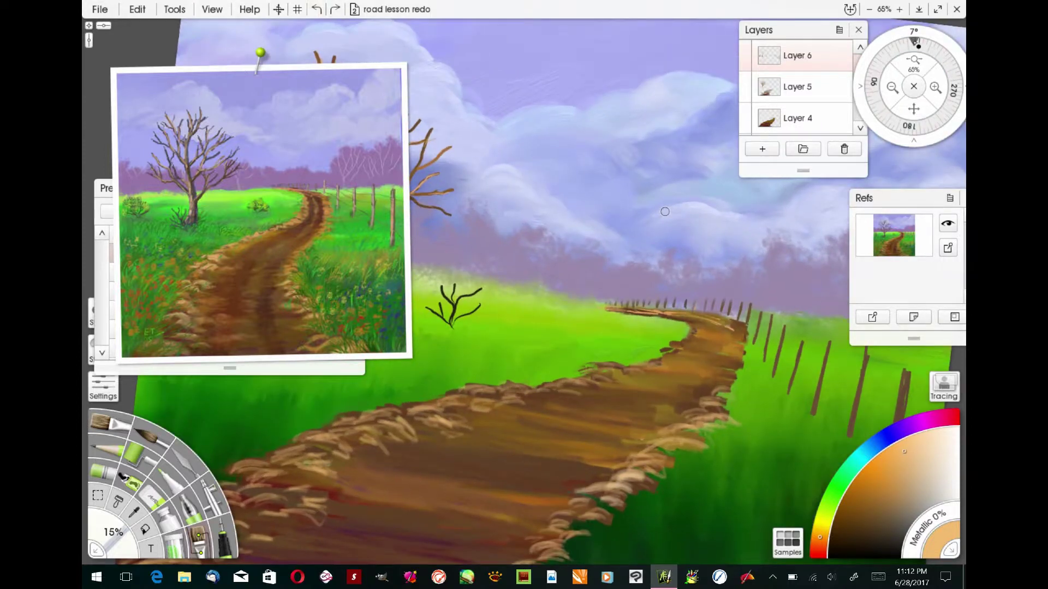
left_click(914, 31)
left_click(468, 295)
type("0")
left_click(588, 323)
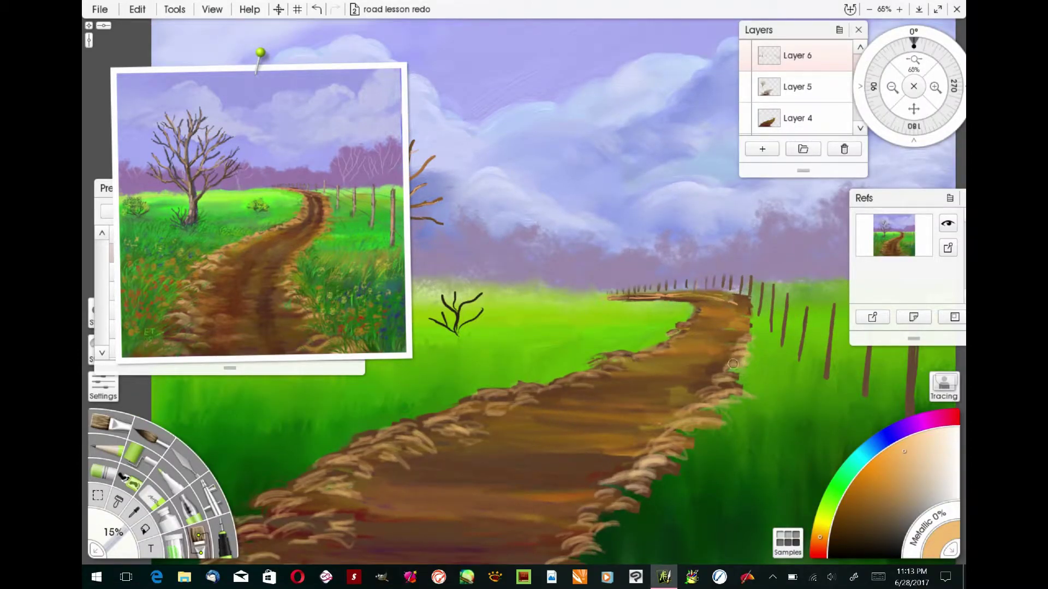
Brush light tan highlights onto the road surface and its right edge near the distant bend
scroll(690, 295, "up", 4)
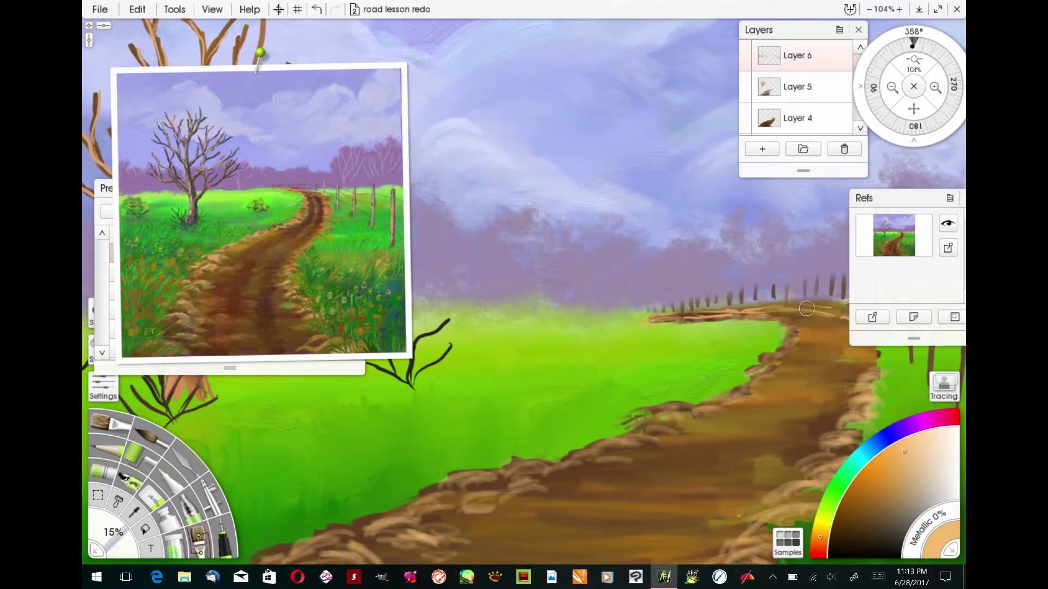
scroll(807, 309, "down", 1)
mouse_move(753, 322)
left_mouse_down()
mouse_move(753, 351)
mouse_move(728, 350)
mouse_move(707, 358)
left_mouse_up()
left_click_drag(667, 442, 618, 446)
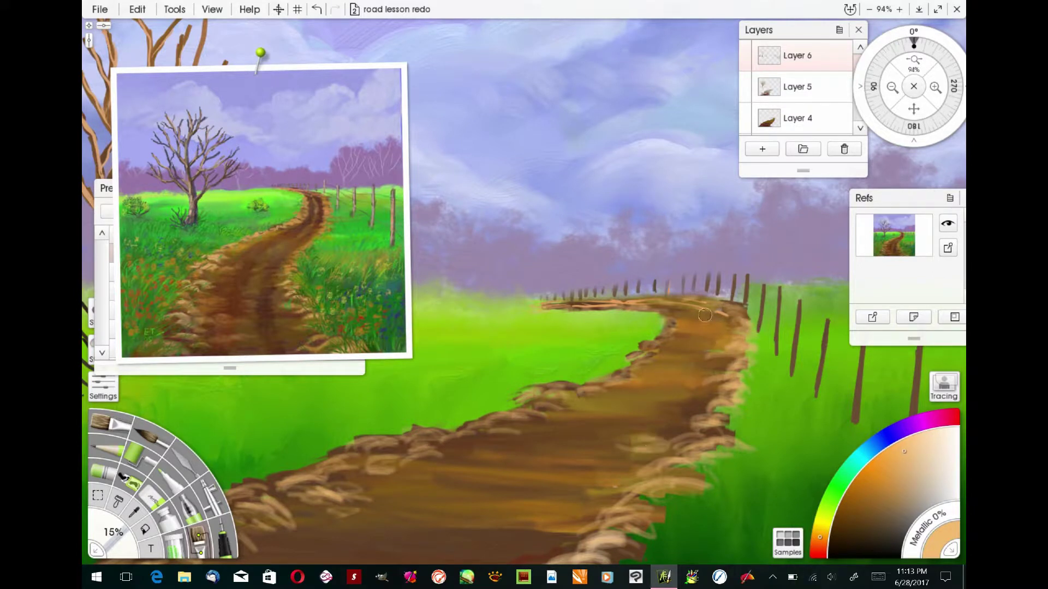
left_click_drag(701, 319, 665, 385)
left_click_drag(733, 426, 717, 445)
left_click_drag(644, 401, 666, 405)
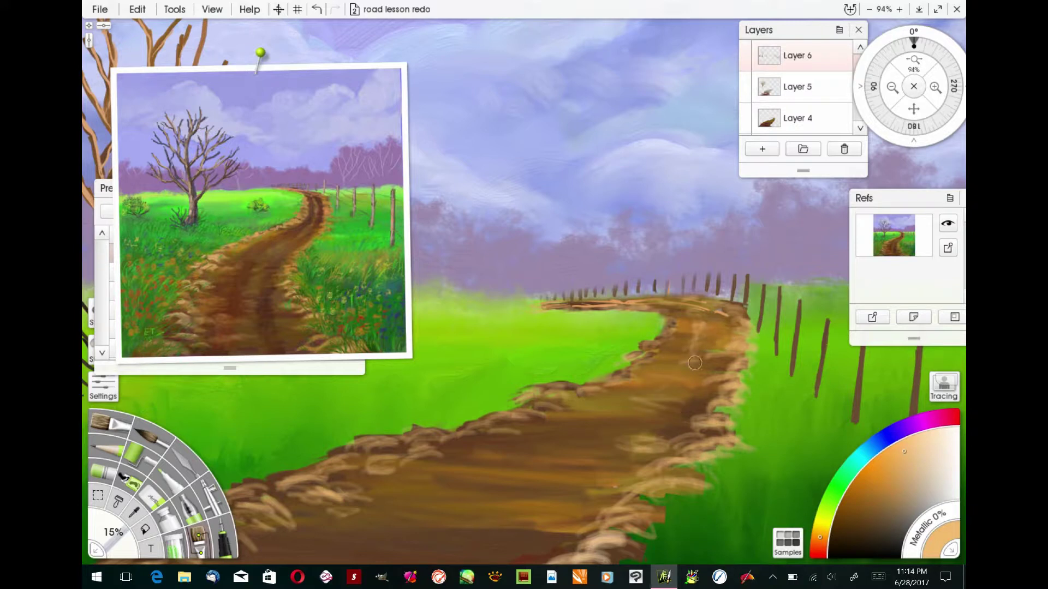
Brush tan streaks along the road's left edge and across the middle of its surface
left_click_drag(578, 405, 538, 424)
left_click_drag(529, 427, 456, 452)
left_click_drag(465, 454, 388, 487)
scroll(524, 291, "down", 3)
left_click_drag(674, 368, 641, 376)
left_click_drag(704, 346, 664, 357)
left_click_drag(661, 374, 631, 381)
left_click_drag(633, 411, 609, 419)
left_click_drag(427, 432, 513, 435)
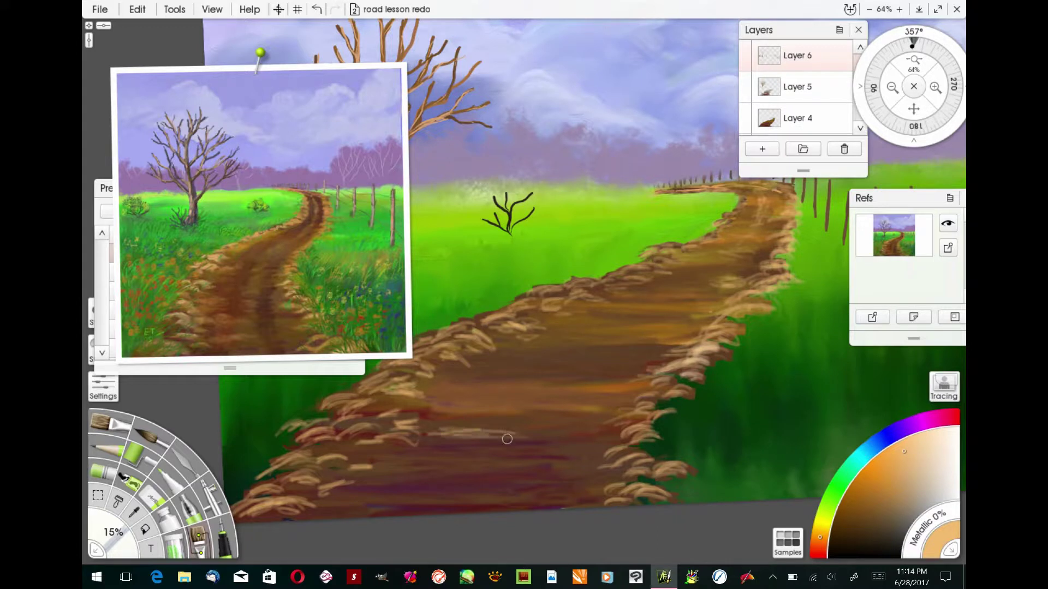
Set the brush size to 27% and paint horizontal tan streaks over the foreground road
left_click_drag(108, 543, 117, 532)
left_click_drag(496, 350, 544, 351)
left_click_drag(525, 339, 574, 341)
mouse_move(719, 284)
left_mouse_down()
mouse_move(667, 281)
mouse_move(613, 355)
mouse_move(494, 421)
mouse_move(396, 492)
left_mouse_up()
Choose a dark brown and paint two wheel ruts following the road from the distant bend to the foreground
left_click(874, 528)
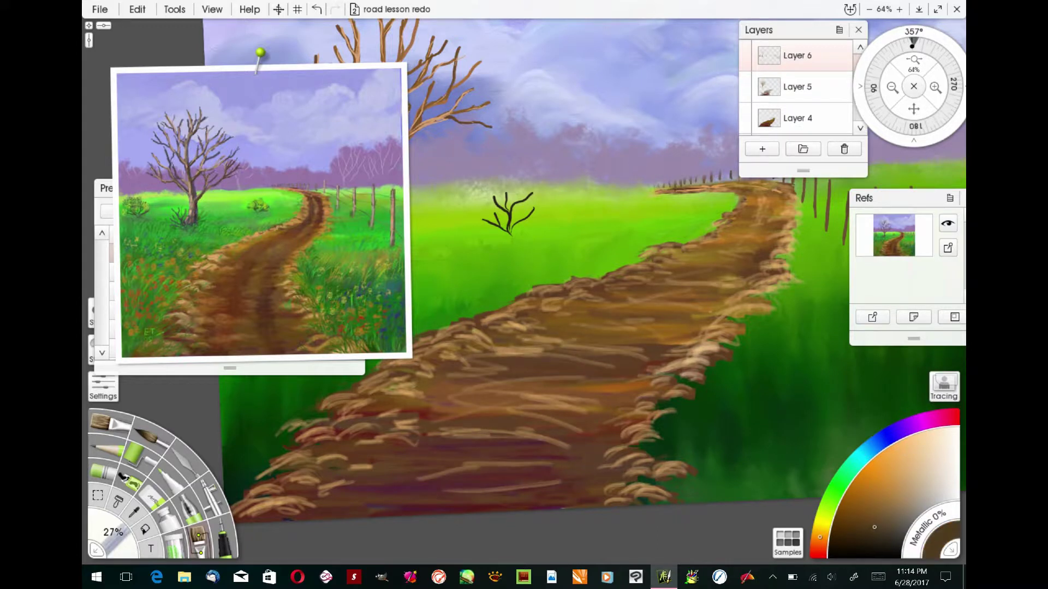
mouse_move(752, 195)
left_mouse_down()
mouse_move(711, 257)
mouse_move(499, 395)
mouse_move(523, 372)
mouse_move(397, 494)
left_mouse_up()
left_click_drag(451, 453, 566, 344)
left_click(882, 535)
mouse_move(769, 212)
left_mouse_down()
mouse_move(613, 391)
mouse_move(568, 488)
mouse_move(562, 476)
mouse_move(581, 495)
mouse_move(601, 387)
mouse_move(763, 220)
mouse_move(528, 373)
mouse_move(447, 433)
mouse_move(433, 465)
mouse_move(430, 435)
mouse_move(378, 510)
mouse_move(473, 407)
mouse_move(575, 330)
mouse_move(753, 204)
mouse_move(747, 231)
mouse_move(768, 225)
left_mouse_up()
left_click(874, 538)
Switch to the palette knife with the Hard Out Smudge preset
left_click(186, 451)
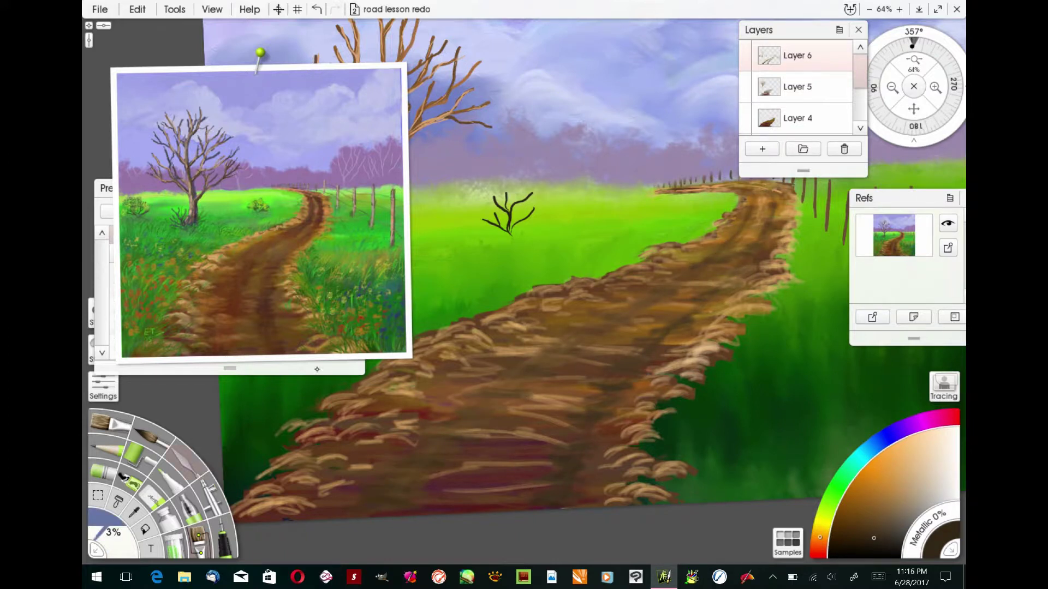
left_click_drag(358, 296, 358, 289)
left_click(281, 250)
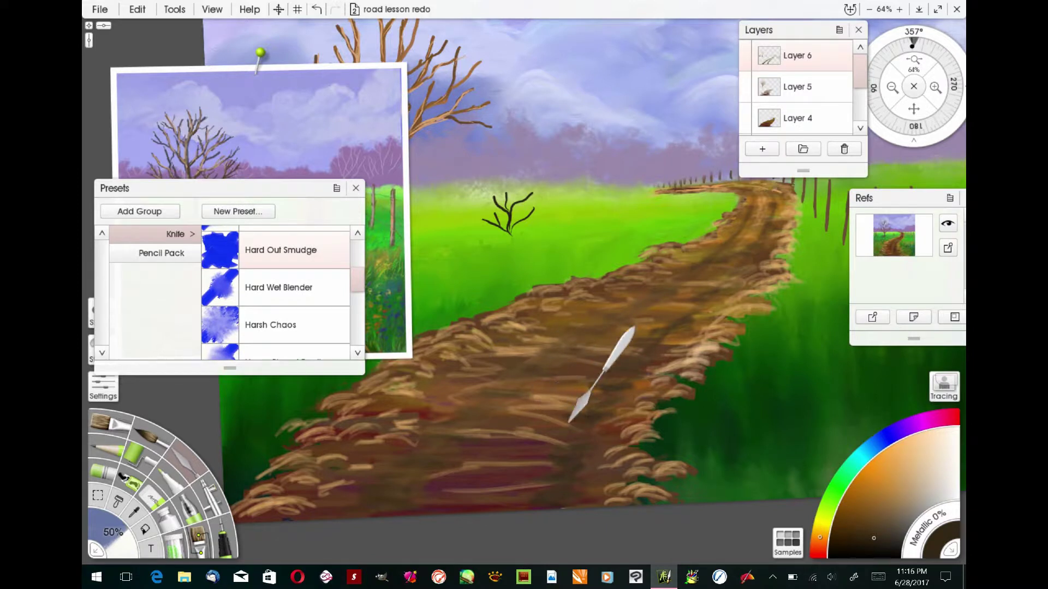
Merge Layer 6 and Layer 5 down into Layer 4
left_click(843, 62)
left_click(808, 256)
left_click(843, 61)
left_click(808, 255)
Smudge the road's streaks with the palette knife, reducing its size to 10%
left_click_drag(523, 365, 620, 352)
left_click_drag(121, 536, 103, 538)
mouse_move(533, 431)
left_mouse_down()
mouse_move(488, 440)
mouse_move(530, 400)
left_mouse_up()
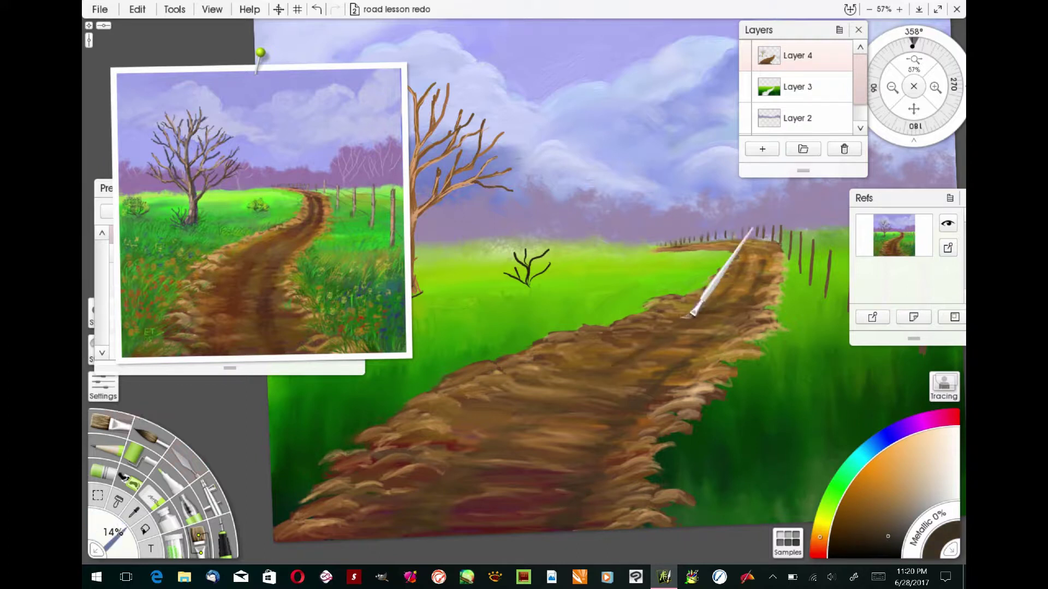
Paint thin dark brown lines along the wheel ruts and blend them with the palette knife
mouse_move(562, 394)
left_mouse_down()
mouse_move(499, 433)
mouse_move(437, 504)
left_mouse_up()
left_click_drag(602, 375, 447, 481)
left_click_drag(120, 539, 132, 559)
left_click_drag(437, 515, 488, 467)
mouse_move(712, 343)
left_mouse_down()
mouse_move(603, 431)
mouse_move(595, 496)
mouse_move(580, 482)
left_mouse_up()
left_click(186, 462)
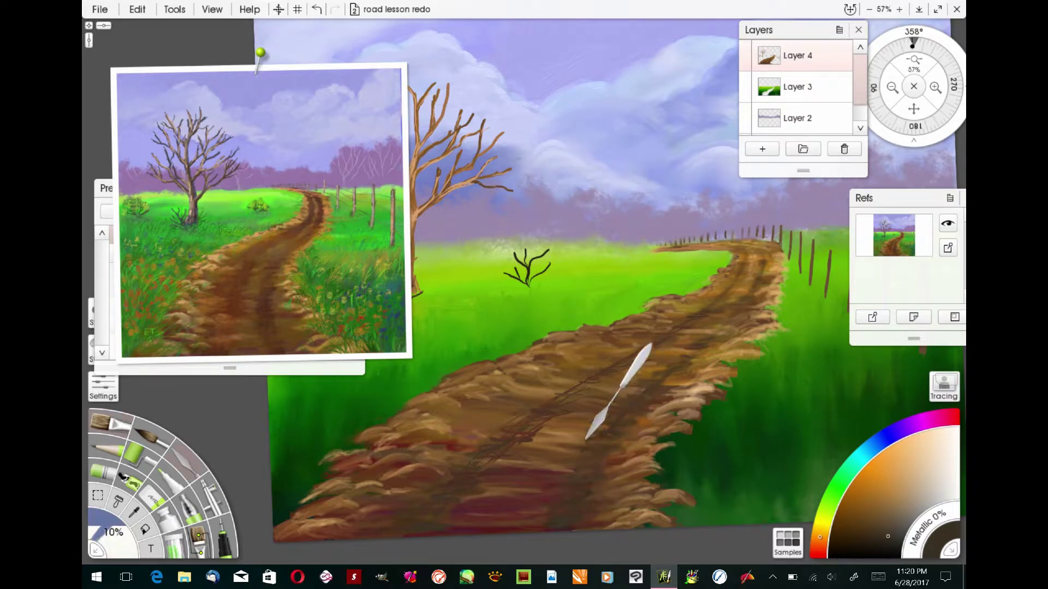
mouse_move(560, 409)
left_mouse_down()
mouse_move(487, 453)
mouse_move(655, 346)
mouse_move(524, 435)
mouse_move(568, 380)
left_mouse_up()
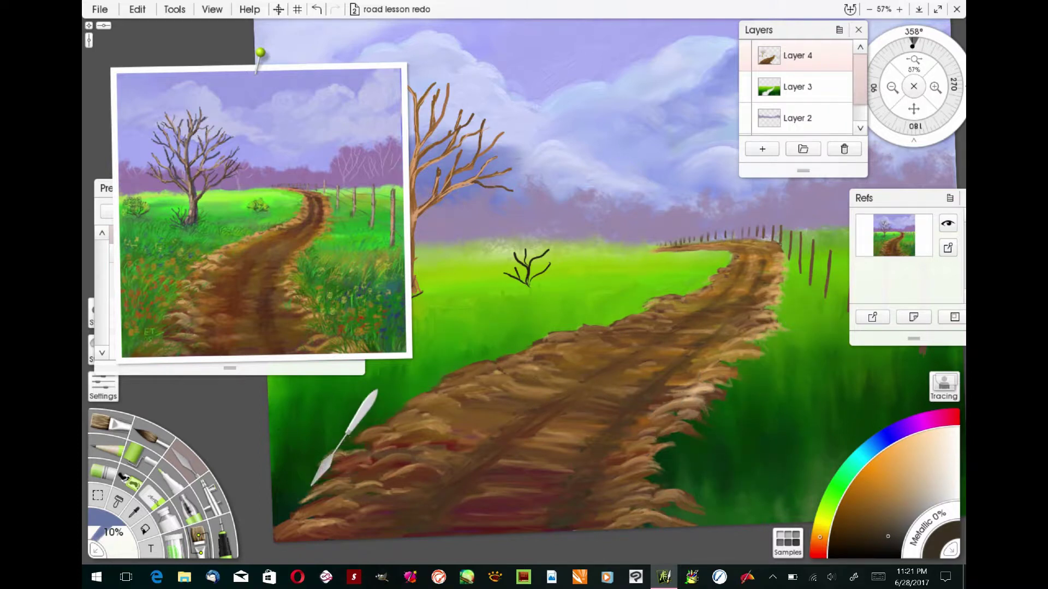
Paint dark green grass tufts along the road's right edge with the Dry Clumps oil brush, reducing its size to 35%
left_click(110, 423)
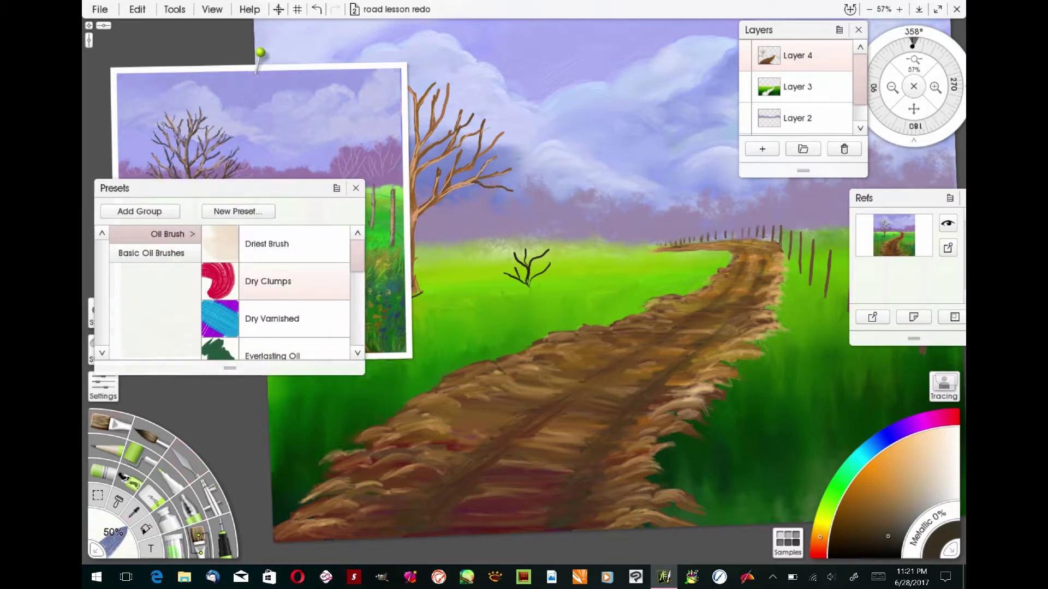
left_click(690, 451, "alt")
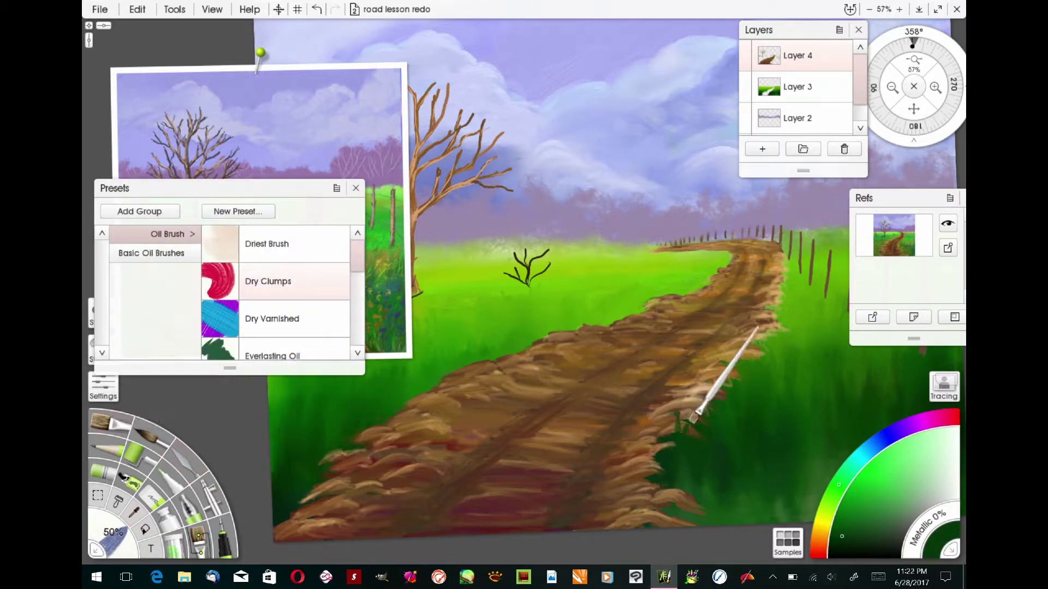
mouse_move(656, 434)
left_mouse_down()
mouse_move(691, 438)
mouse_move(670, 460)
mouse_move(674, 443)
mouse_move(694, 471)
left_mouse_up()
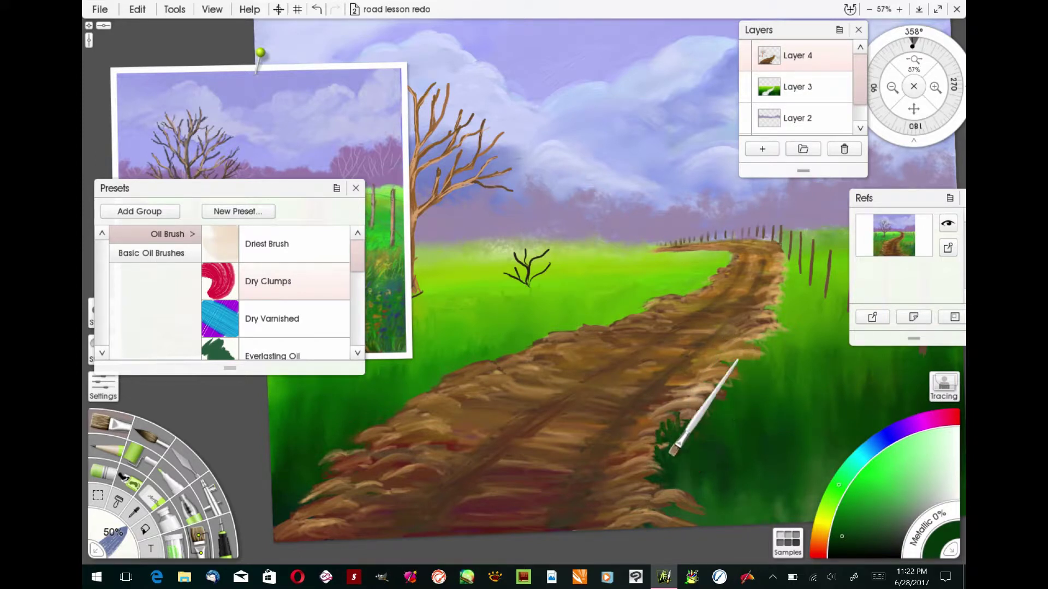
left_click_drag(676, 468, 658, 485)
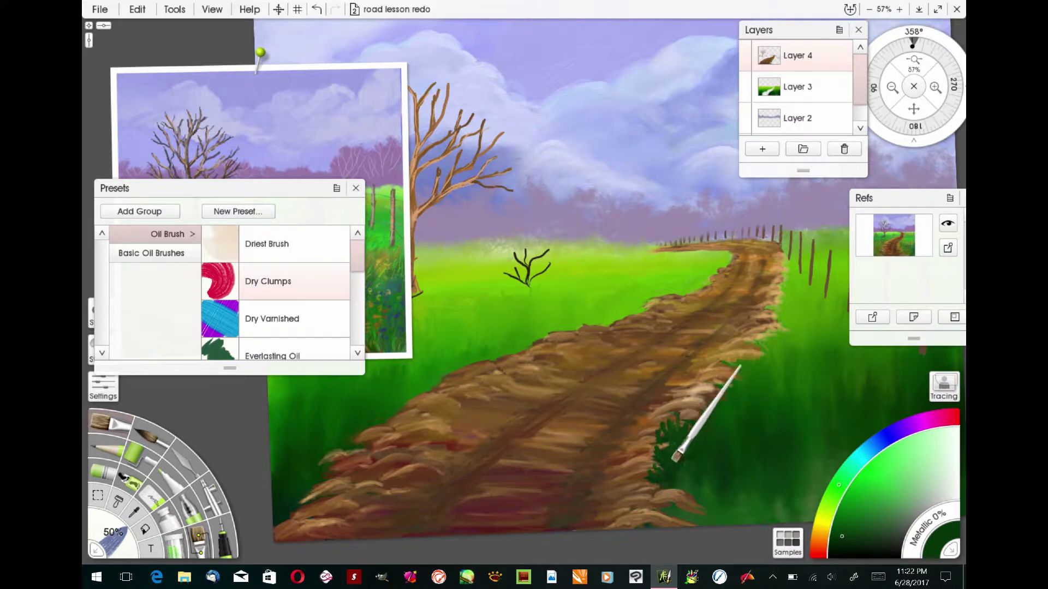
left_click_drag(122, 539, 112, 545)
mouse_move(667, 490)
left_mouse_down()
mouse_move(674, 503)
mouse_move(713, 404)
mouse_move(698, 408)
mouse_move(734, 377)
mouse_move(756, 374)
mouse_move(732, 358)
left_mouse_up()
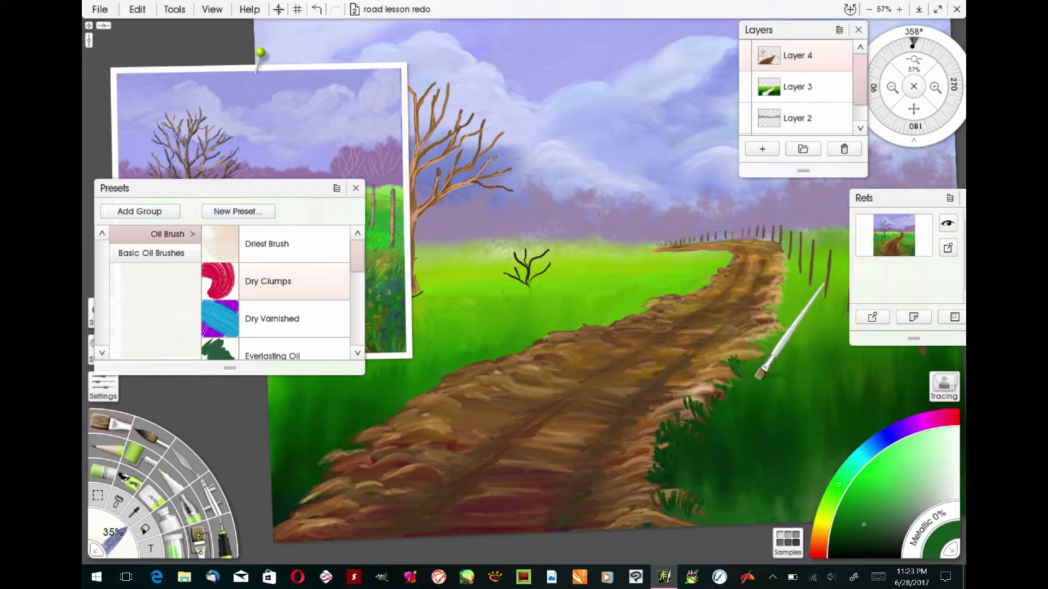
Sample dark green from the field and paint grass tufts over the stones on both sides of the foreground road
mouse_move(348, 439)
left_mouse_down()
mouse_move(343, 425)
mouse_move(352, 427)
left_mouse_up()
left_click(695, 456, "alt")
left_click(351, 449)
left_click(293, 489)
left_click(182, 459)
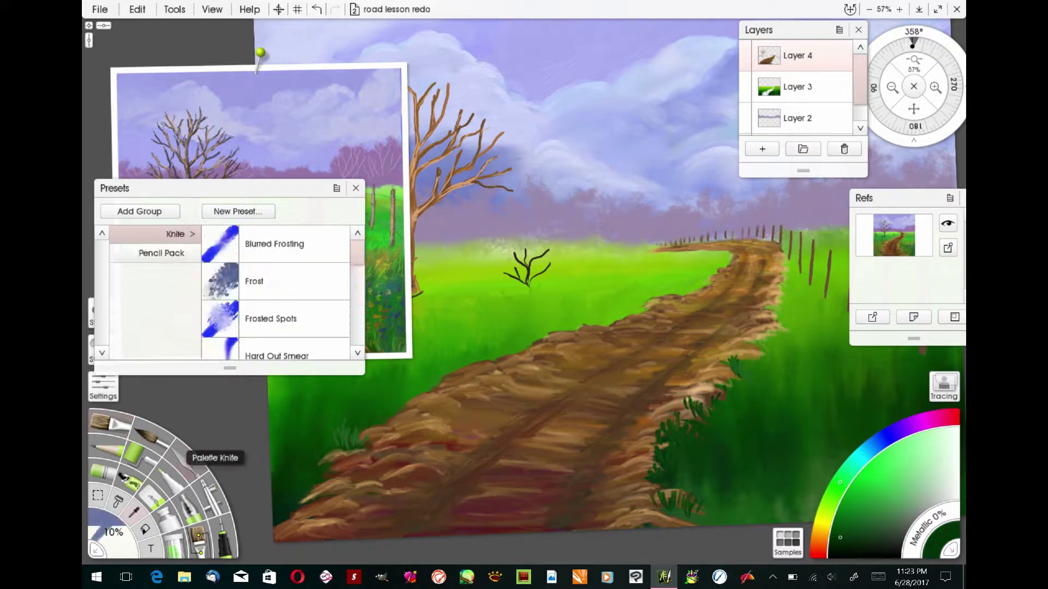
left_click(121, 425)
mouse_move(351, 425)
left_mouse_down()
mouse_move(309, 487)
mouse_move(304, 519)
mouse_move(276, 499)
mouse_move(389, 433)
mouse_move(392, 410)
mouse_move(349, 476)
mouse_move(359, 510)
mouse_move(381, 478)
left_mouse_up()
left_click_drag(632, 507, 635, 476)
left_click(198, 540)
left_click_drag(357, 250, 360, 352)
scroll(327, 295, "down", 2)
left_click(327, 276)
left_click(172, 330)
left_click_drag(358, 267, 359, 317)
left_click(295, 296)
left_click(862, 536)
scroll(273, 295, "down", 3)
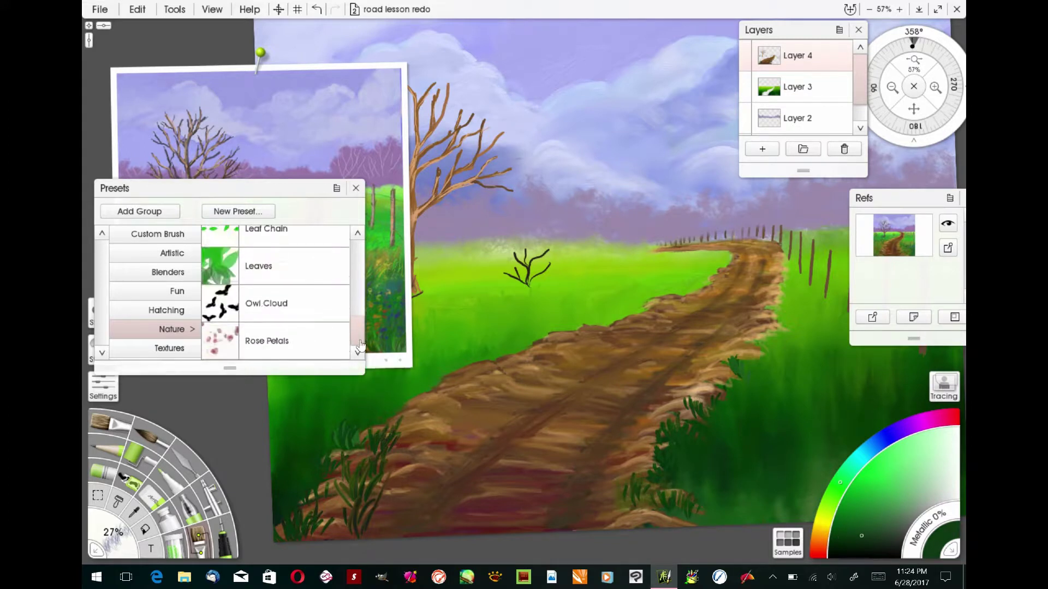
left_click(172, 253)
left_click(282, 288)
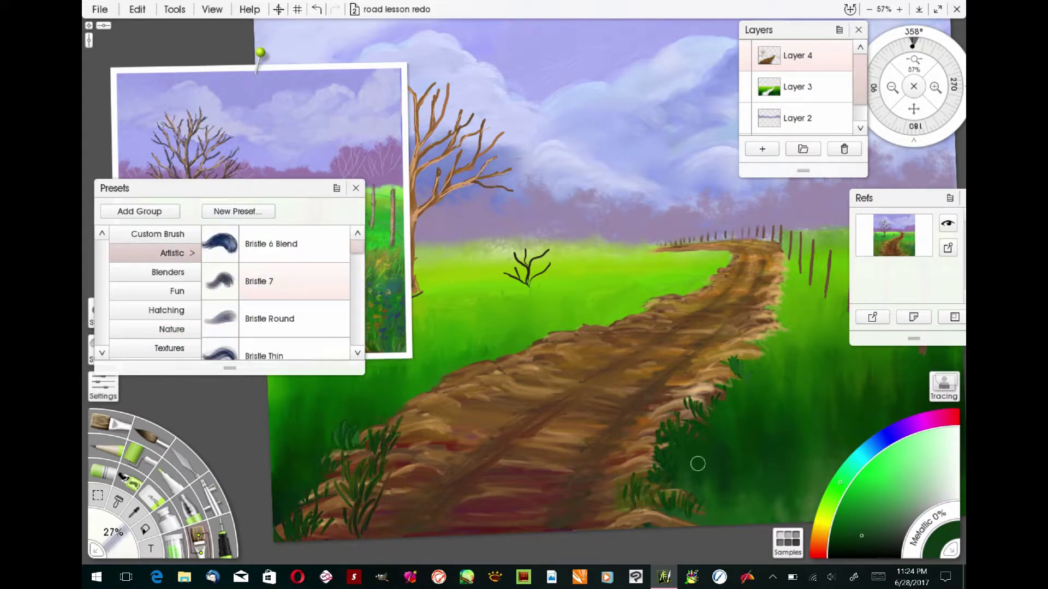
Return to the Dry Clumps oil brush and paint lighter green grass tufts over the stones on the road's left side
left_click(110, 423)
left_click(312, 282)
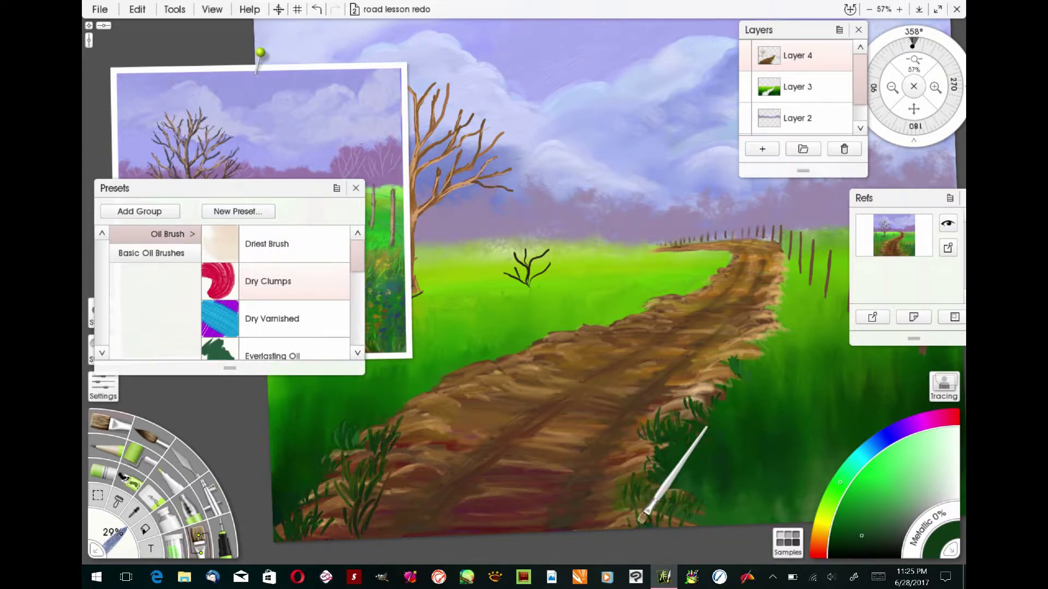
key("s")
left_click(381, 403)
mouse_move(429, 414)
left_mouse_down()
mouse_move(436, 395)
mouse_move(410, 399)
left_mouse_up()
left_click_drag(423, 412, 427, 386)
mouse_move(433, 440)
left_mouse_down()
mouse_move(426, 422)
mouse_move(455, 429)
left_mouse_up()
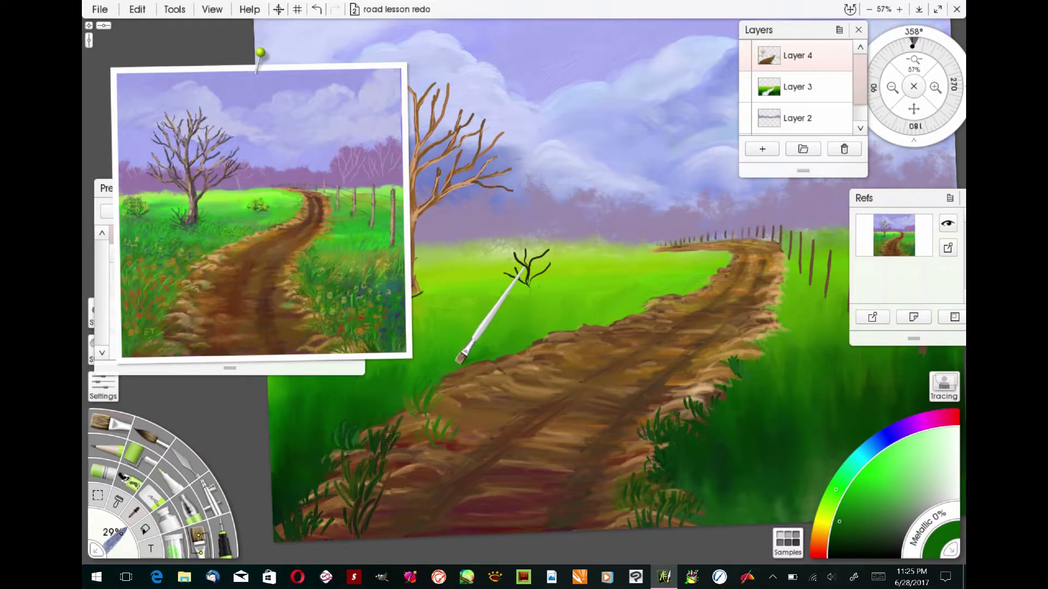
Sample greens from the field and paint matching grass tufts at the road's left edge and upper right edge
left_click(306, 467, "alt")
left_click(413, 379, "alt")
left_click(304, 462, "alt")
left_click_drag(404, 408, 441, 381)
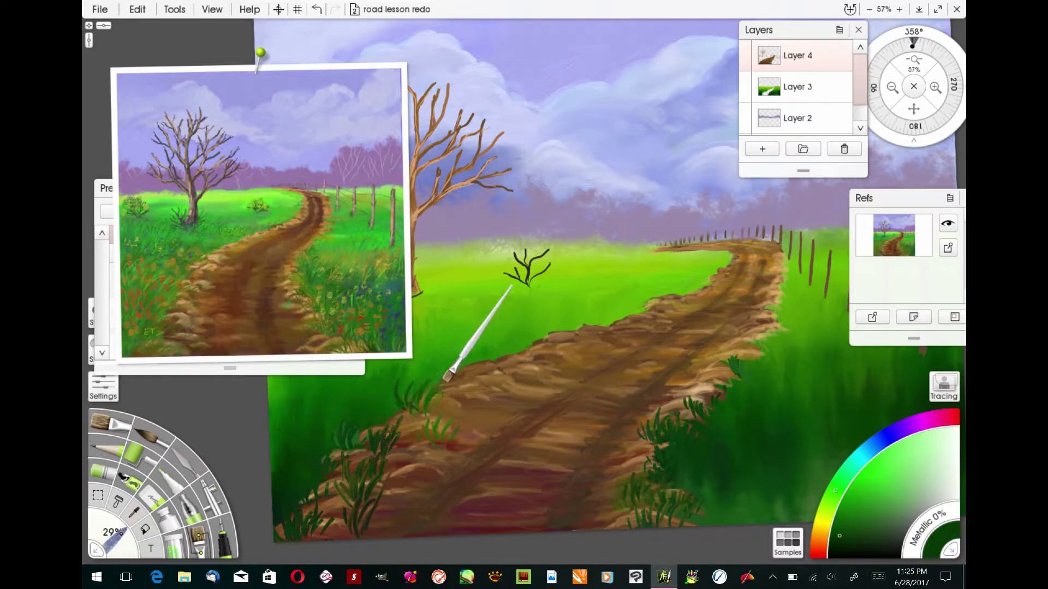
left_click(794, 322, "alt")
mouse_move(760, 346)
left_mouse_down()
mouse_move(755, 332)
mouse_move(778, 331)
left_mouse_up()
Add more grass blades to the tufts beside the left road edge and in the lower left corner
left_click_drag(402, 406, 393, 384)
left_click_drag(408, 405, 404, 384)
left_click_drag(463, 417, 458, 398)
left_click_drag(473, 418, 477, 401)
left_click_drag(395, 410, 386, 391)
left_click_drag(403, 408, 393, 383)
mouse_move(298, 500)
left_mouse_down()
mouse_move(301, 474)
mouse_move(279, 474)
left_mouse_up()
Sample another green and fill out the grass tufts from the lower left corner up along the left road edge
left_click(347, 435, "alt")
left_click_drag(293, 491, 284, 462)
left_click_drag(483, 419, 488, 401)
left_click_drag(450, 443, 457, 428)
left_click_drag(389, 491, 387, 459)
left_click_drag(394, 491, 397, 467)
mouse_move(376, 527)
left_mouse_down()
mouse_move(381, 500)
mouse_move(409, 474)
left_mouse_up()
mouse_move(501, 390)
left_mouse_down()
mouse_move(491, 366)
mouse_move(517, 375)
mouse_move(466, 357)
left_mouse_up()
Sample the field's green and paint grass blades along the middle stretch of the left road edge
left_click(479, 354, "alt")
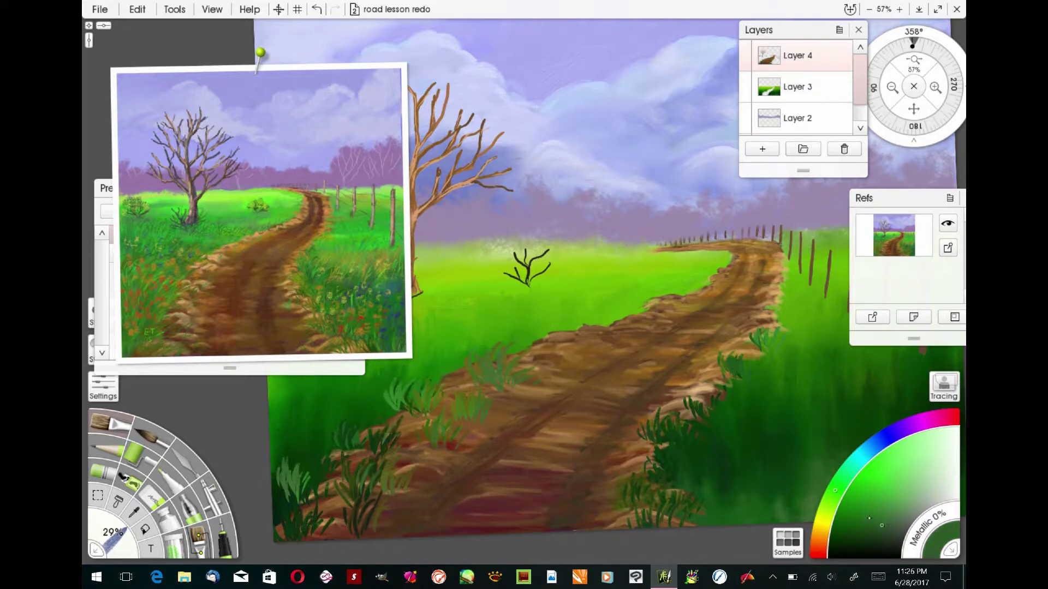
left_click_drag(547, 380, 550, 365)
mouse_move(534, 355)
left_mouse_down()
mouse_move(530, 339)
mouse_move(528, 362)
mouse_move(528, 311)
left_mouse_up()
left_click_drag(537, 353, 547, 336)
left_click_drag(529, 354, 520, 337)
mouse_move(491, 377)
left_mouse_down()
mouse_move(484, 352)
mouse_move(503, 346)
left_mouse_up()
mouse_move(483, 375)
left_mouse_down()
mouse_move(505, 342)
mouse_move(461, 355)
left_mouse_up()
Continue the green grass blades along the left road edge toward the distant bend
left_click_drag(582, 349, 573, 325)
mouse_move(586, 349)
left_mouse_down()
mouse_move(595, 330)
mouse_move(599, 343)
left_mouse_up()
left_click_drag(658, 316, 662, 307)
left_click_drag(623, 339, 617, 314)
mouse_move(627, 335)
left_mouse_down()
mouse_move(635, 318)
mouse_move(611, 315)
mouse_move(646, 300)
left_mouse_up()
Add a new layer, choose a brighter green and paint short grass blades near the distant left road edge
left_click(762, 149)
left_click(869, 493)
left_click_drag(694, 301, 692, 290)
left_click_drag(702, 298, 701, 288)
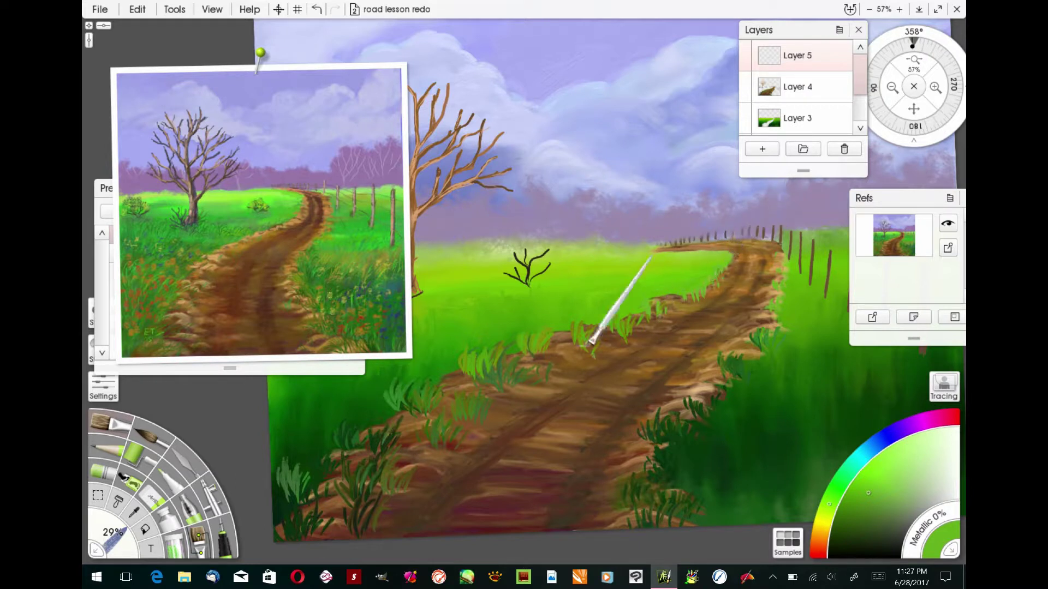
Paint bright green highlight blades on the left-side grass tufts, then slightly darker ones in the foreground
left_click_drag(509, 383, 503, 364)
left_click_drag(519, 384, 521, 367)
left_click_drag(398, 411, 392, 397)
left_click_drag(376, 447, 372, 430)
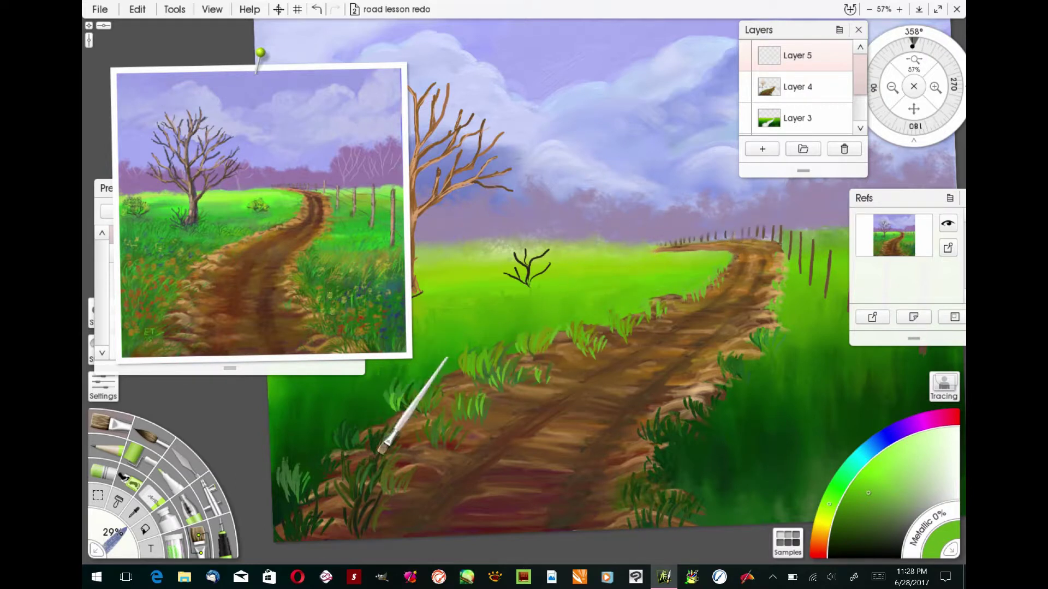
left_click_drag(478, 419, 474, 401)
left_click(878, 509)
left_click_drag(349, 445, 343, 419)
Switch to the palette knife and merge Layer 5 down into Layer 4
left_click(185, 461)
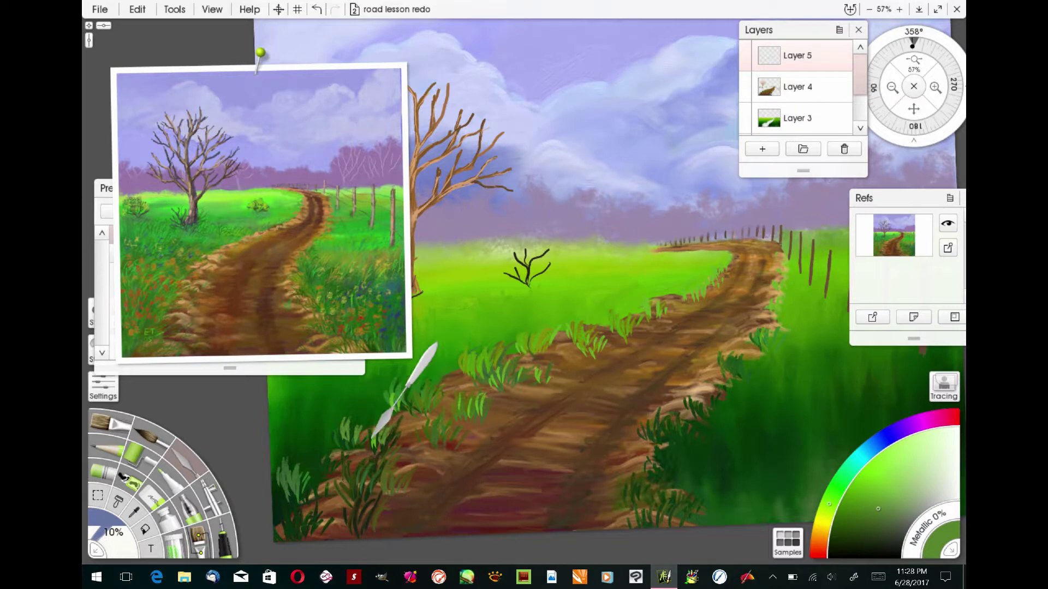
left_click(846, 63)
left_click(851, 256)
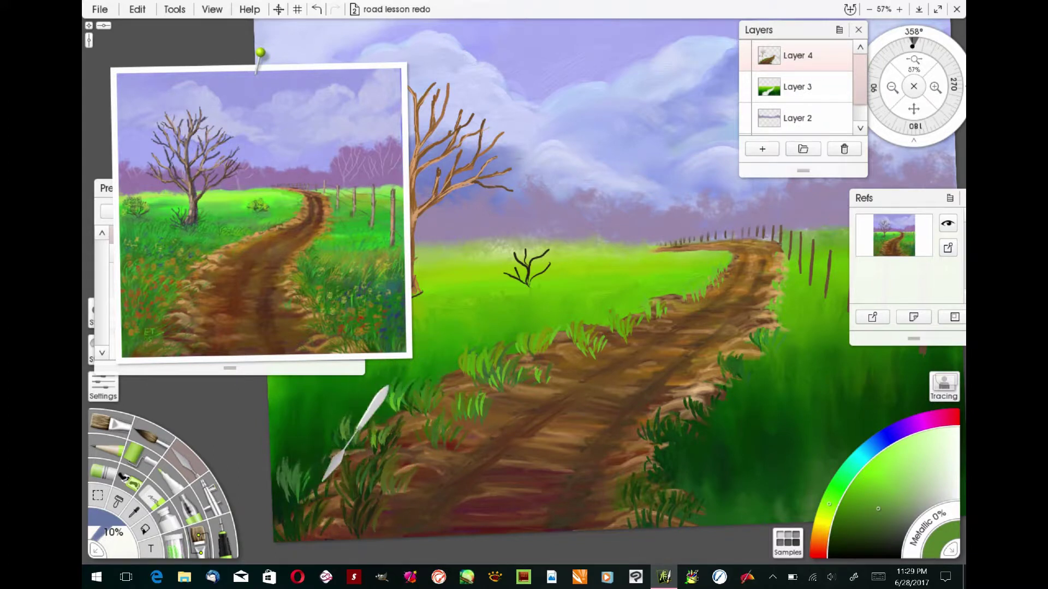
Blend the bright grass blades along the left road edge into the dirt with the palette knife
mouse_move(467, 401)
left_mouse_down()
mouse_move(497, 369)
mouse_move(463, 375)
mouse_move(537, 349)
mouse_move(603, 344)
mouse_move(657, 314)
mouse_move(614, 321)
mouse_move(704, 286)
left_mouse_up()
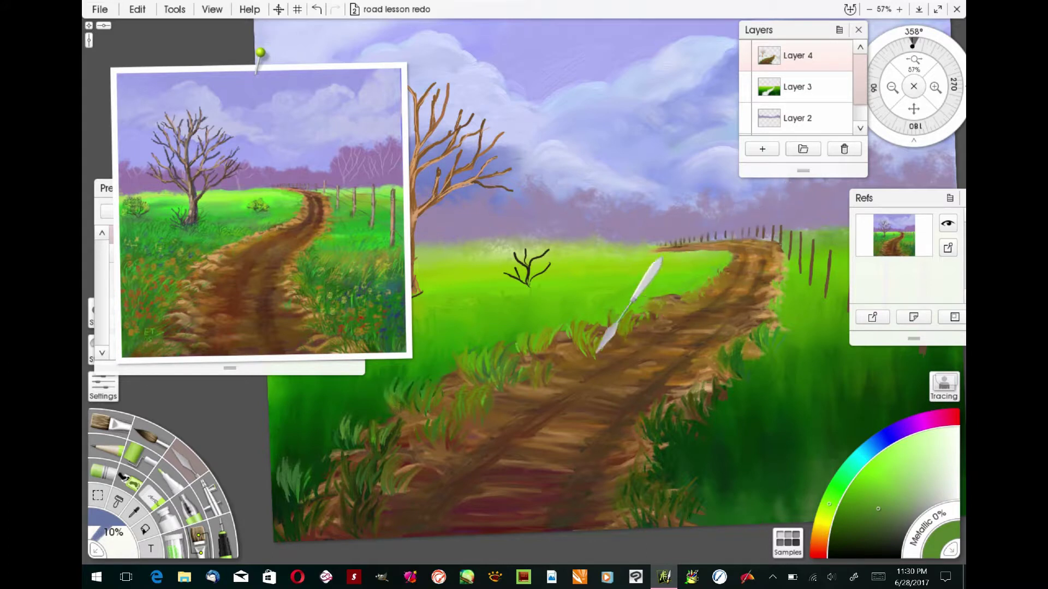
scroll(533, 370, "down", 5)
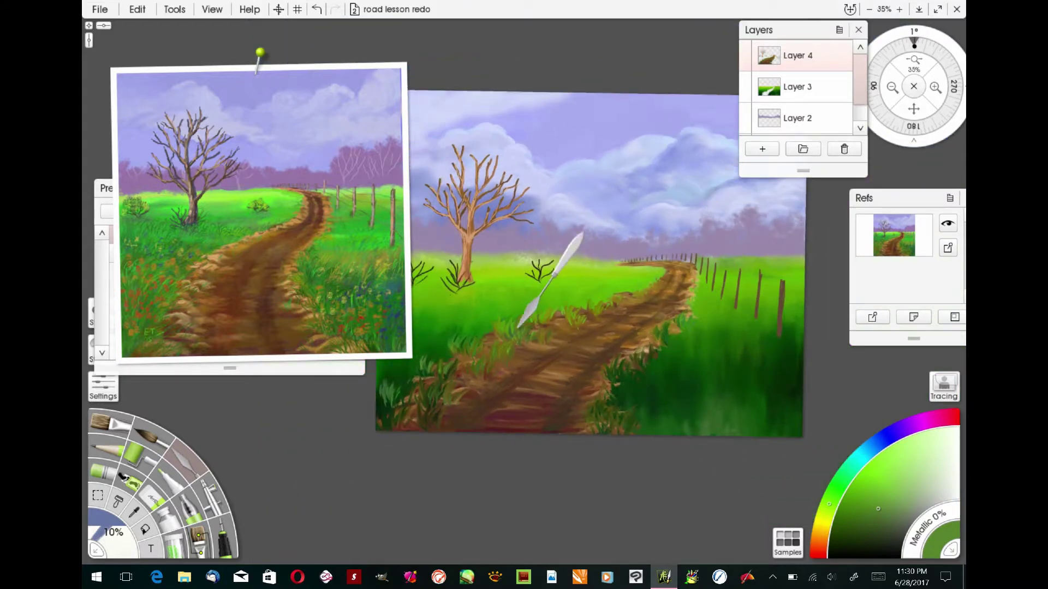
scroll(661, 237, "down", 2)
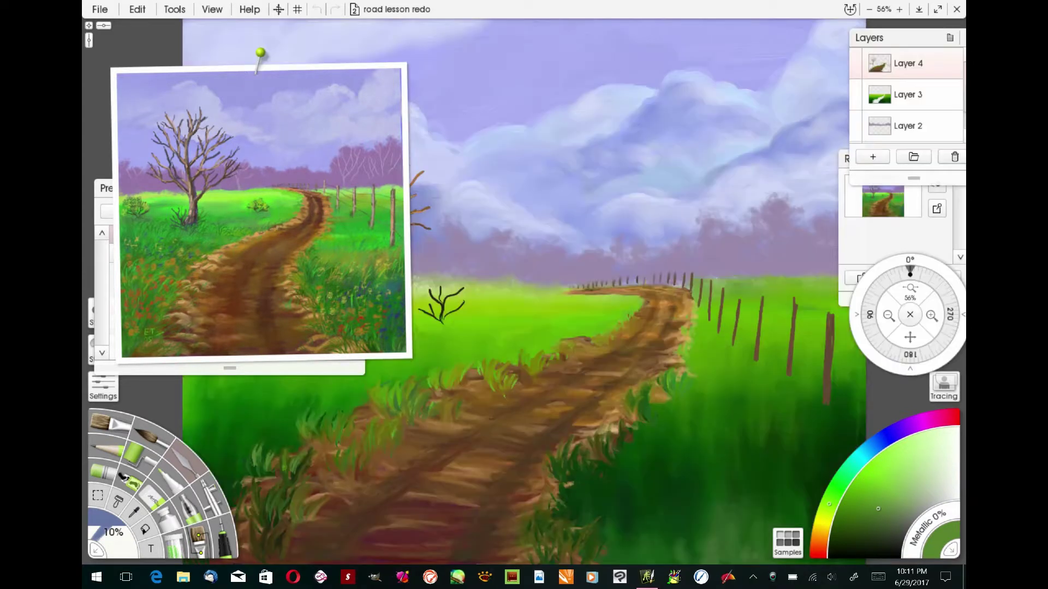
Brush light tan and dark brown dirt texture onto the road with the Bristle 7 preset at 18% size
left_click(820, 537)
left_click(903, 455)
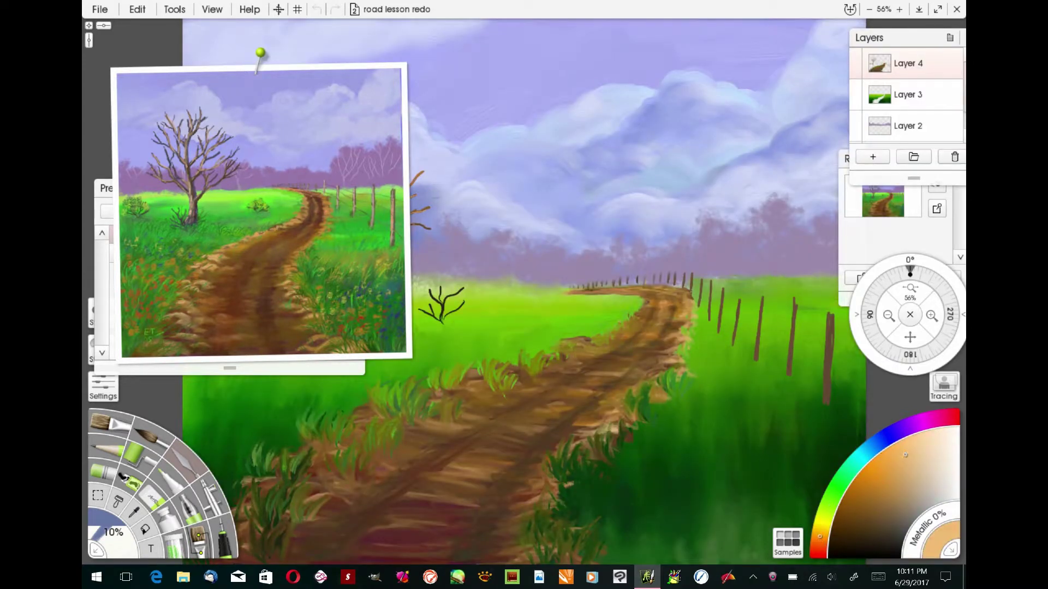
left_click(304, 287)
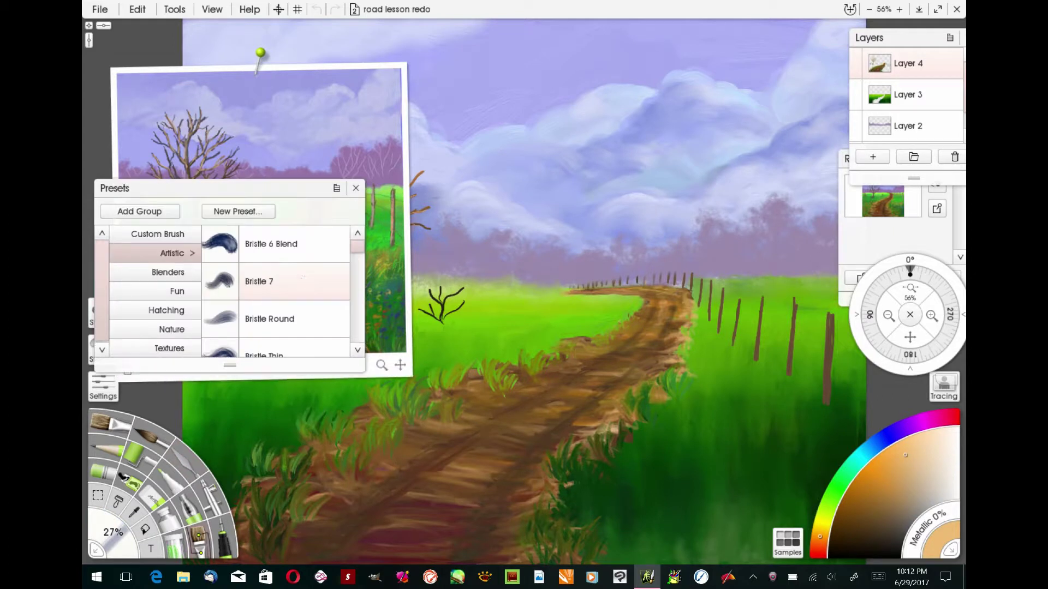
left_click_drag(121, 533, 114, 534)
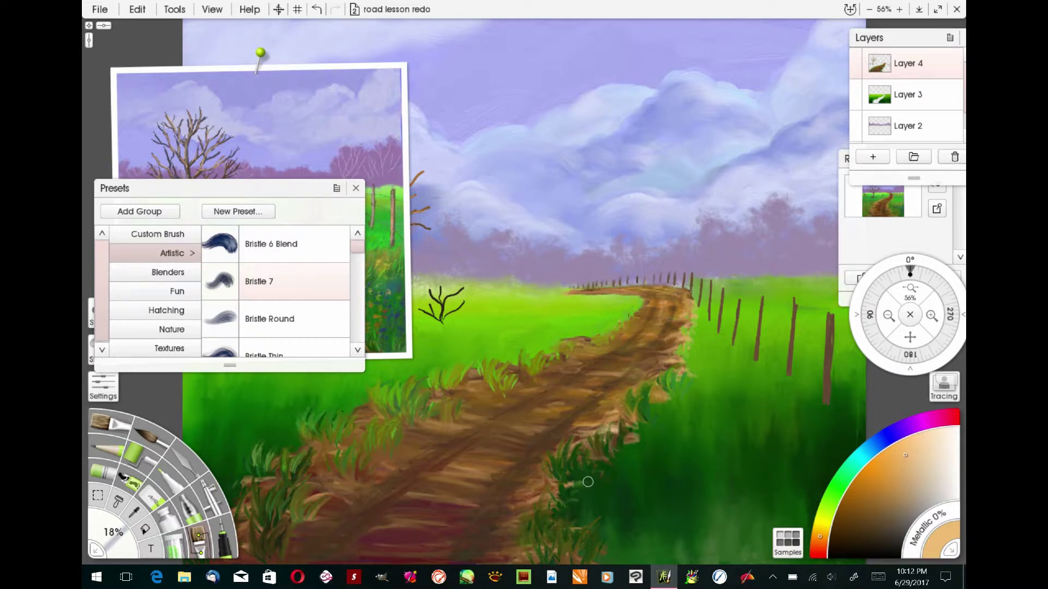
left_click(875, 529)
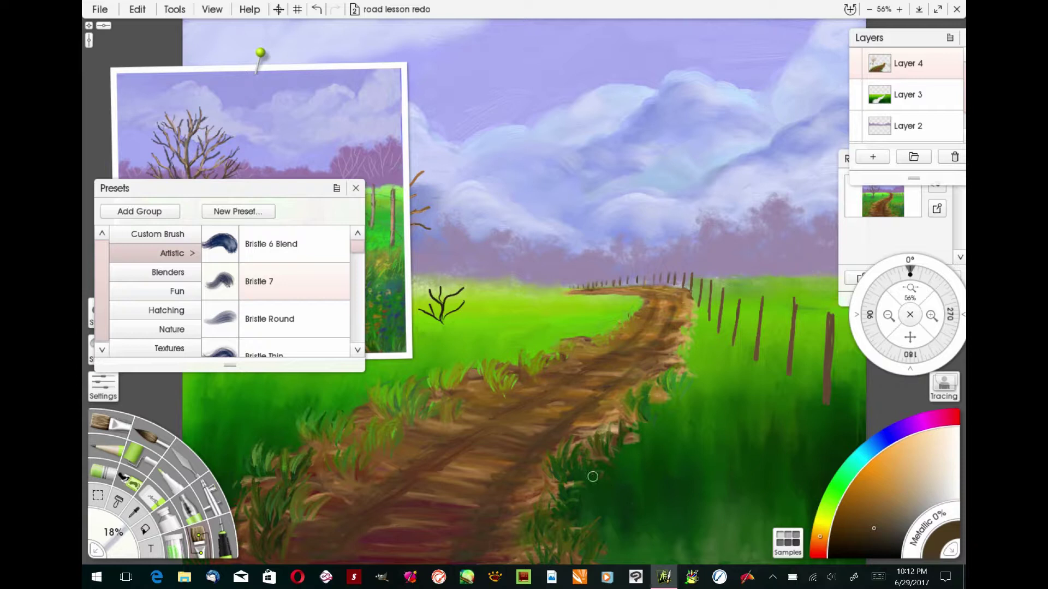
left_click(901, 457)
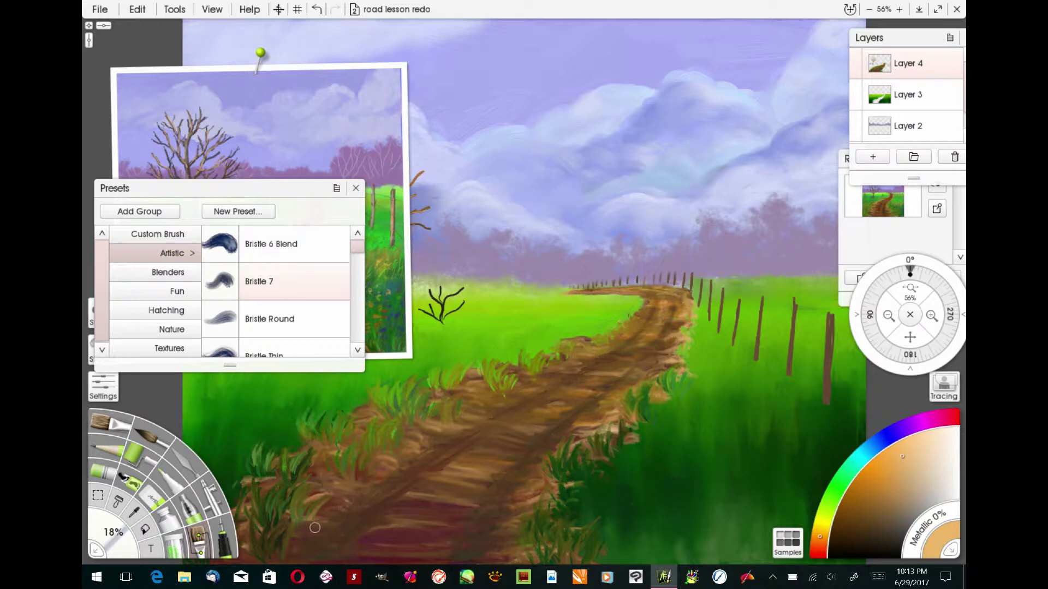
left_click_drag(242, 489, 283, 491)
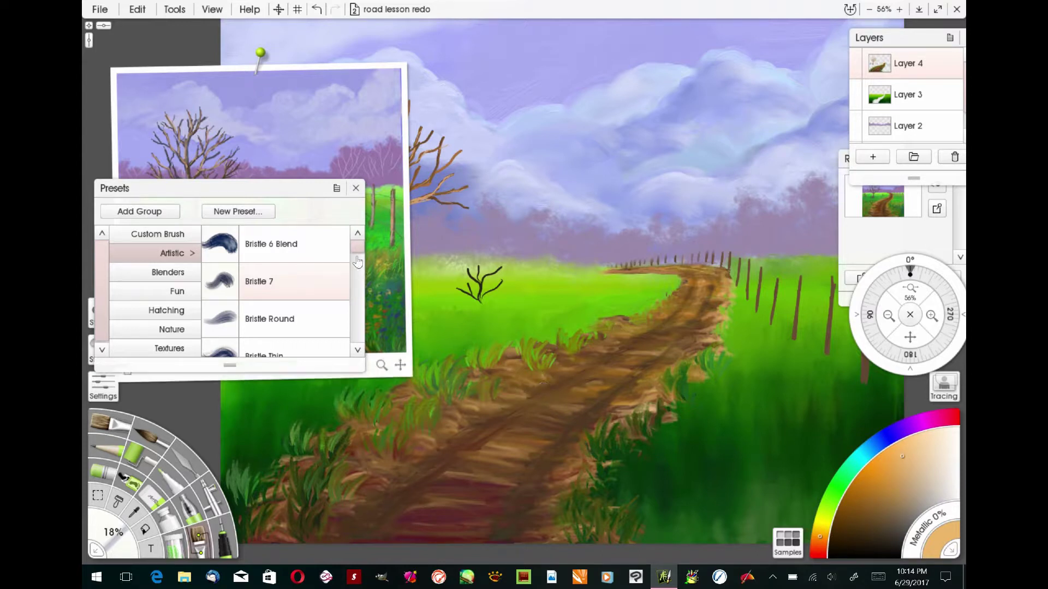
Browse the custom brush preset groups and choose Particles Snow 2 from the Textures group
scroll(349, 315, "down", 10)
scroll(349, 316, "down", 5)
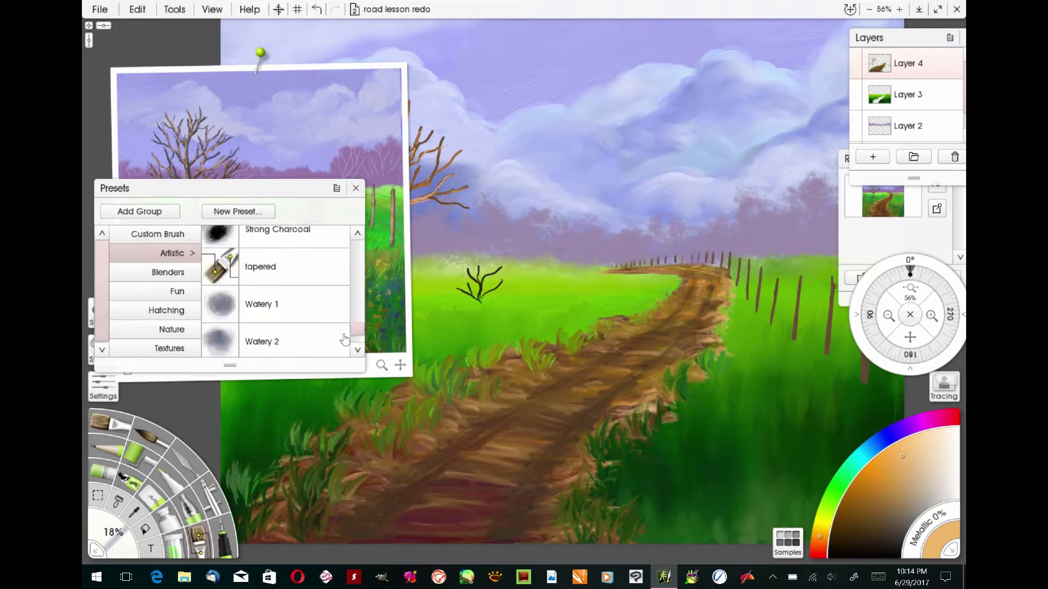
left_click(169, 273)
left_click_drag(357, 271, 357, 340)
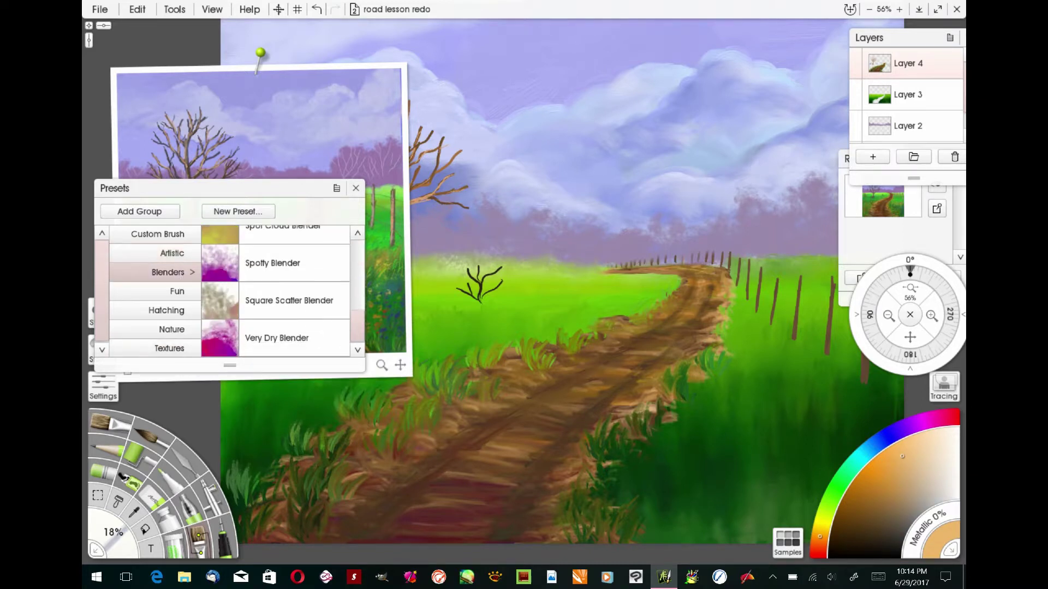
left_click(177, 291)
left_click_drag(357, 254, 355, 349)
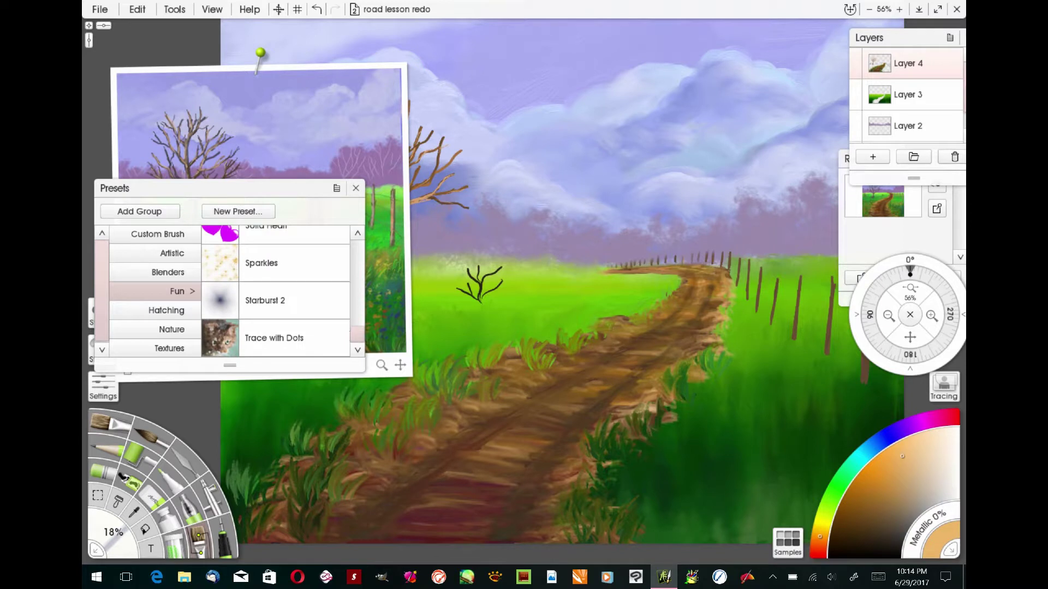
left_click(167, 311)
left_click_drag(359, 256, 355, 344)
left_click(172, 329)
left_click_drag(358, 255, 356, 346)
left_click(180, 352)
mouse_move(359, 254)
left_mouse_down()
mouse_move(345, 310)
mouse_move(361, 313)
left_mouse_up()
left_click(295, 311)
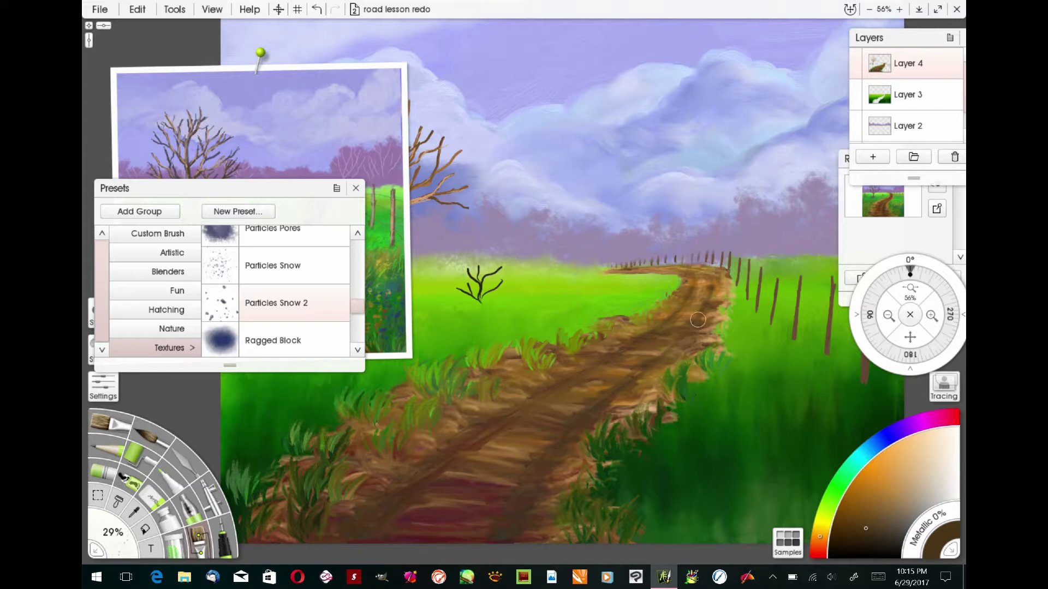
Speckle the dirt road with fine gravel in pale cream, dark brown and light orange at 29% brush size
left_click(940, 443)
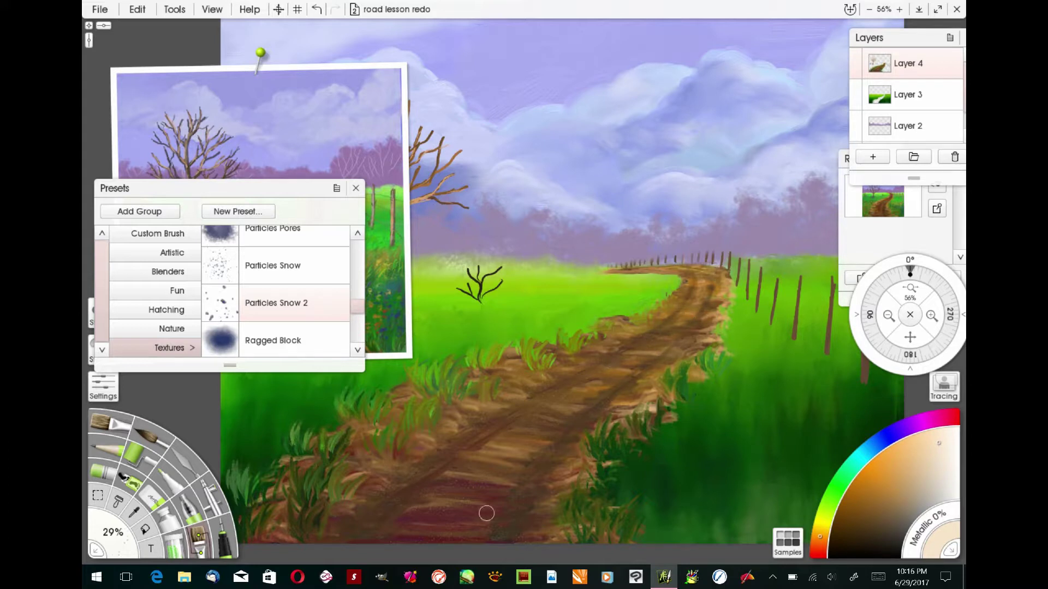
left_click(574, 526, "alt")
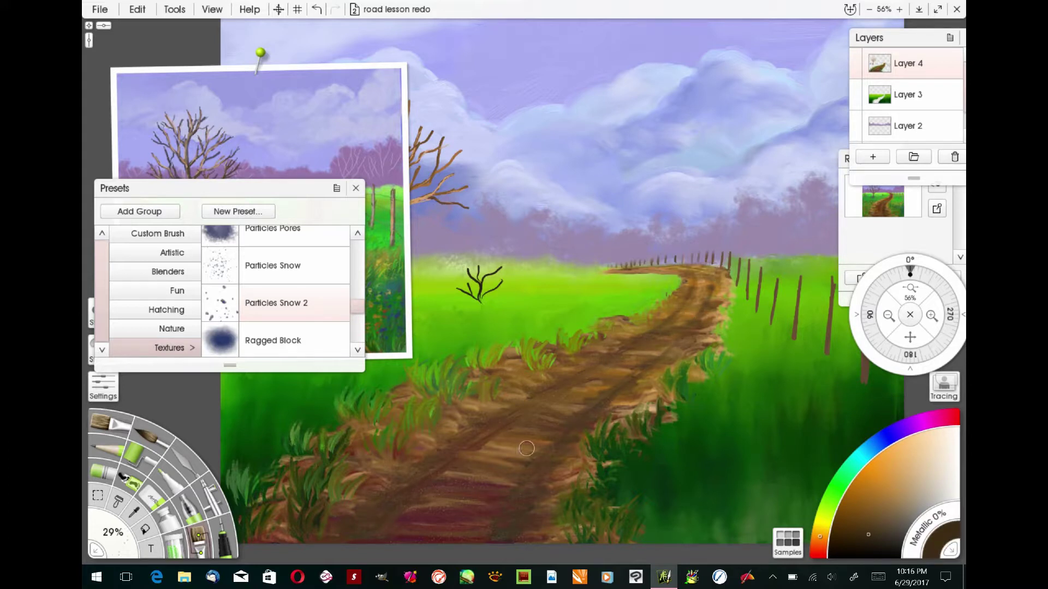
left_click(907, 473)
left_click(819, 539)
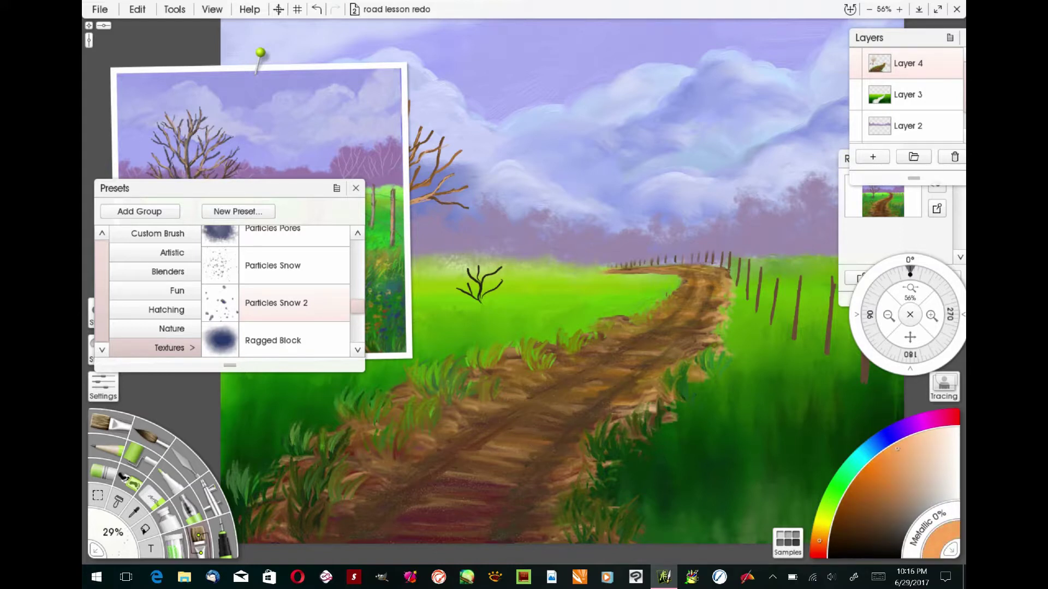
Try the Bristle Worn preset from the Artistic group at 10% size
left_click(172, 252)
scroll(358, 268, "down", 2)
left_click_drag(358, 269, 358, 267)
left_click(284, 284)
left_click_drag(116, 541, 106, 522)
Undo the trial strokes and paint a light peach highlight down the nearest fence post with the Dry Clumps oil brush
mouse_move(910, 337)
left_mouse_down()
mouse_move(778, 381)
mouse_move(802, 469)
left_mouse_up()
left_click(932, 315)
scroll(803, 468, "up", 1)
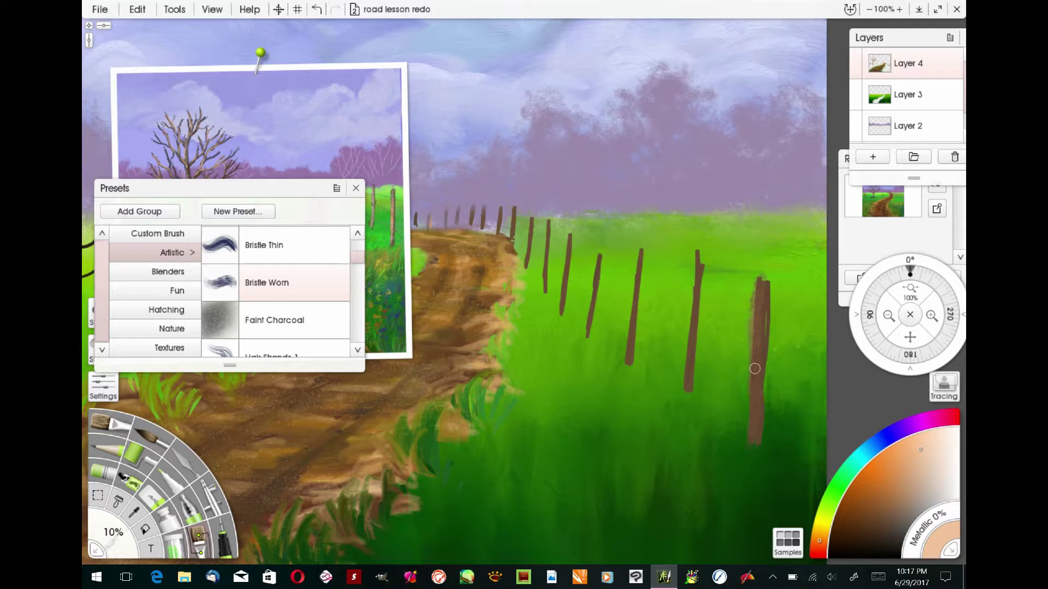
left_click(110, 424)
left_click_drag(759, 289, 757, 319)
left_click(317, 9)
left_click(317, 8)
left_click_drag(760, 281, 761, 349)
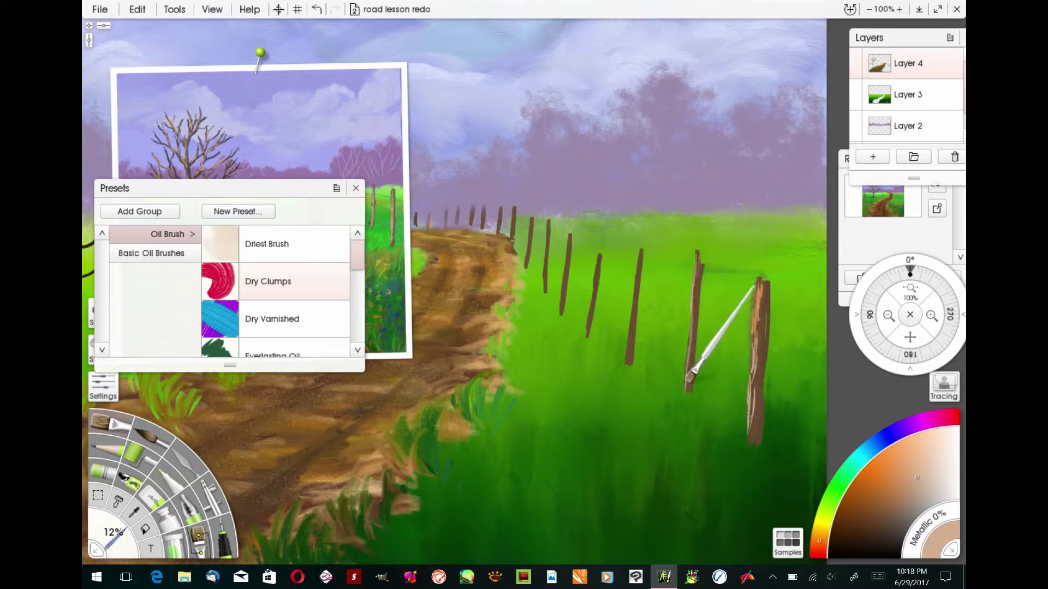
Continue the light highlights on the remaining fence posts, working back to the small posts behind the road's bend
left_click_drag(598, 265, 588, 336)
left_click_drag(601, 245, 654, 255)
left_click_drag(625, 245, 614, 309)
left_click_drag(579, 267, 644, 250)
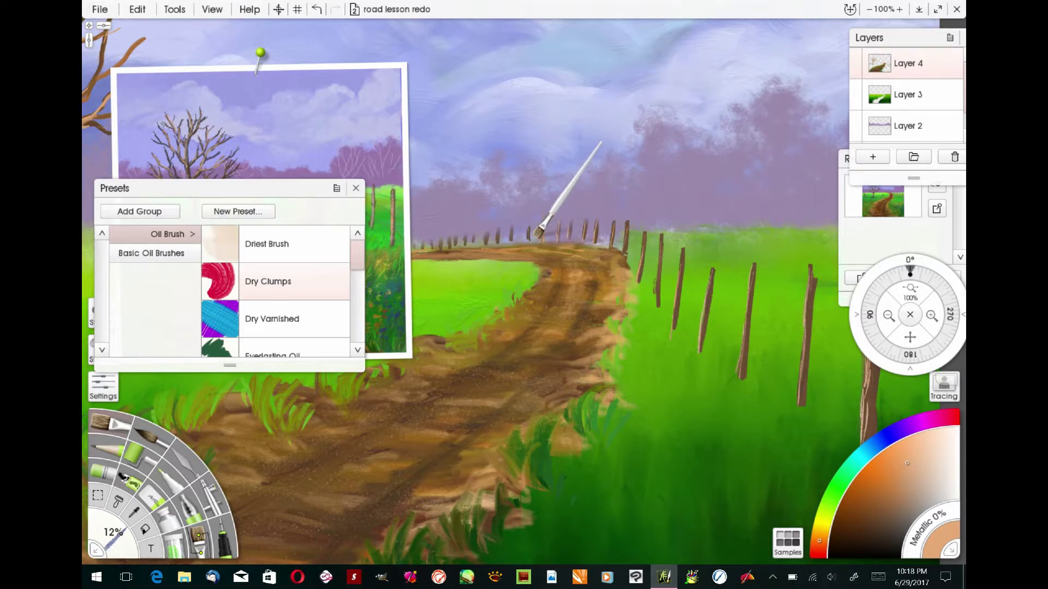
left_click_drag(451, 229, 480, 240)
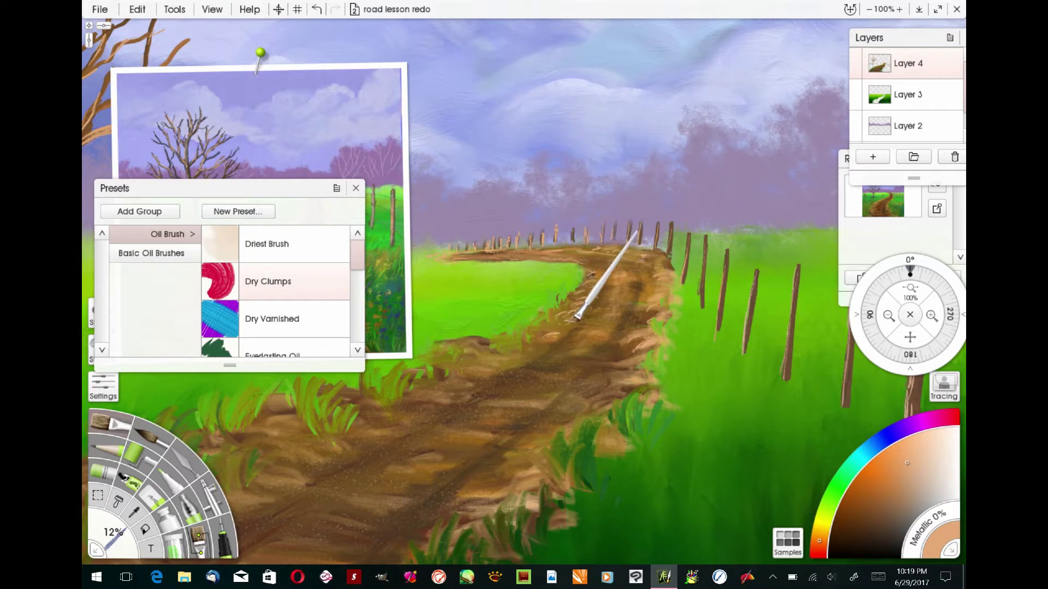
Paint short light peach strokes on the stones and dirt along both edges of the distant road
left_click_drag(478, 349, 524, 292)
left_click_drag(646, 389, 663, 382)
left_click_drag(493, 332, 520, 328)
left_click_drag(468, 348, 489, 343)
left_click_drag(425, 379, 448, 373)
left_click_drag(468, 401, 486, 399)
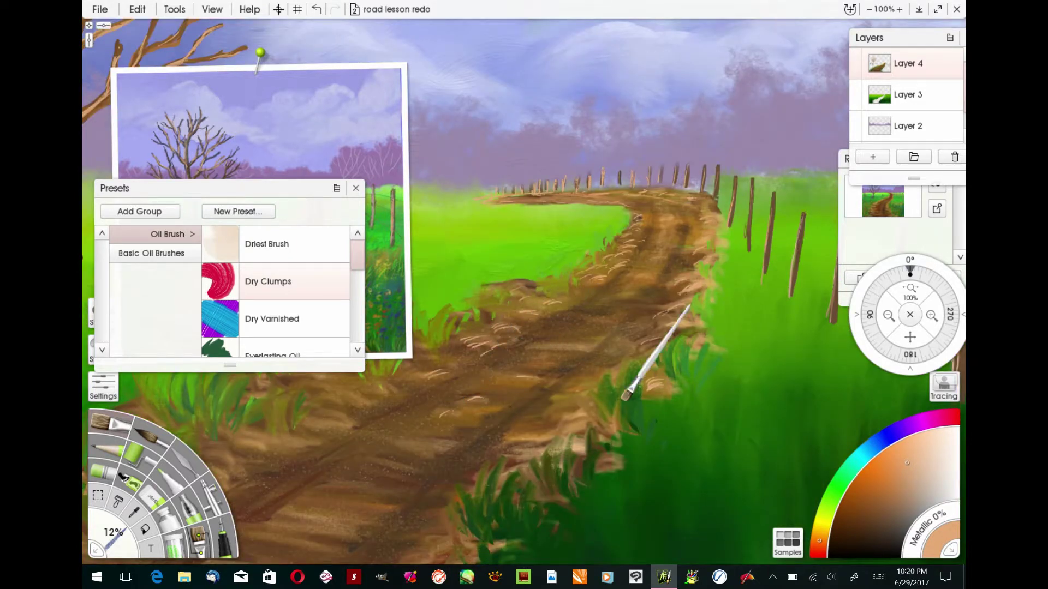
Soften the light strokes along the distant road with the palette knife's Hard Out Smudge preset
key("k")
left_click_drag(121, 532, 104, 532)
left_click_drag(646, 385, 658, 387)
mouse_move(661, 317)
left_mouse_down()
mouse_move(694, 308)
mouse_move(703, 273)
left_mouse_up()
left_click_drag(627, 256, 605, 270)
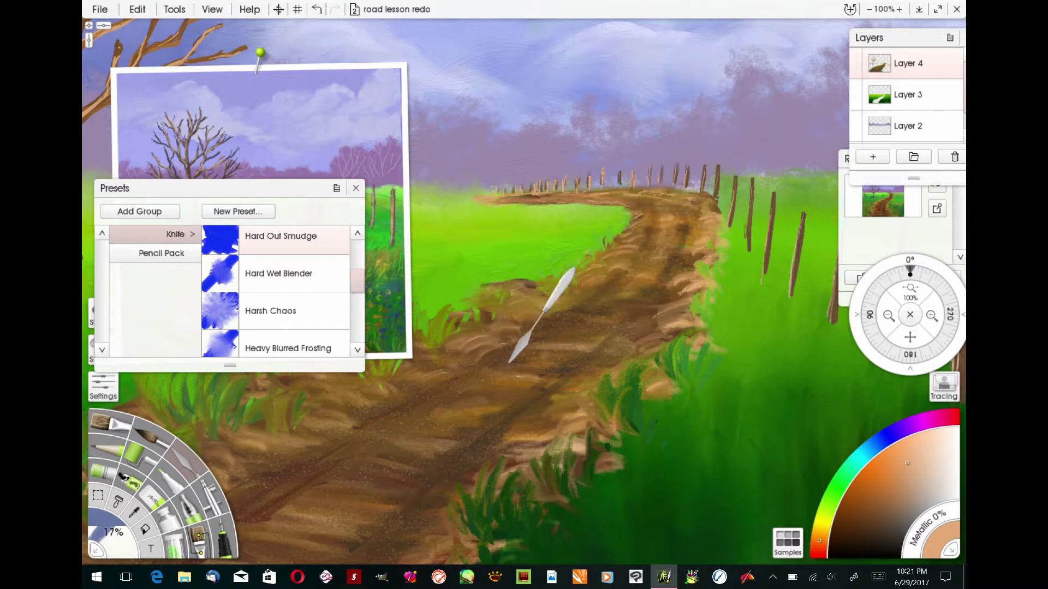
Paint light highlights on the left road edge stones with the oil brush and blend them with the palette knife
left_click(110, 424)
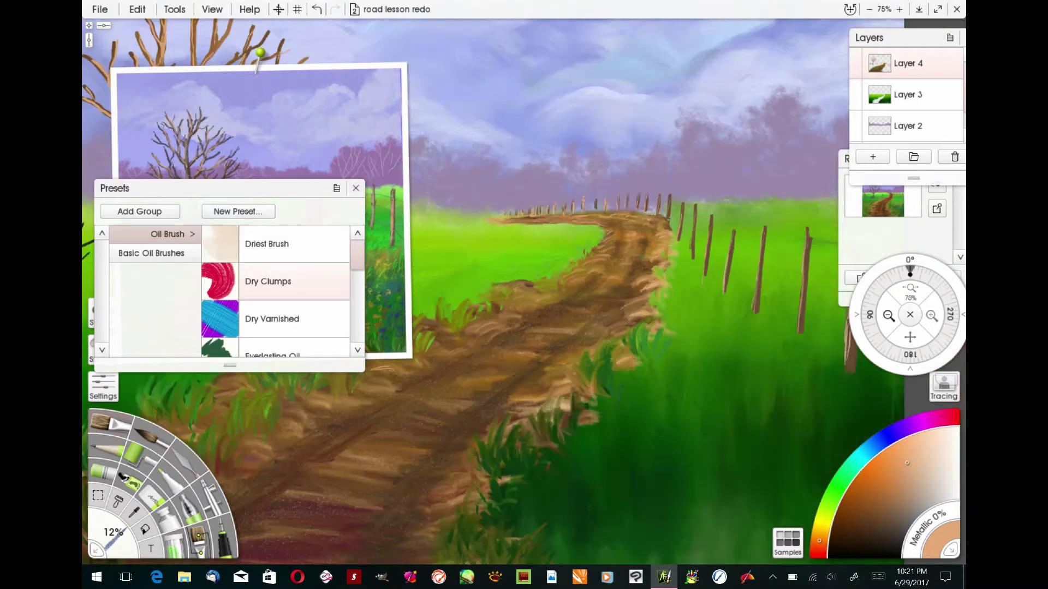
scroll(358, 401, "down", 1)
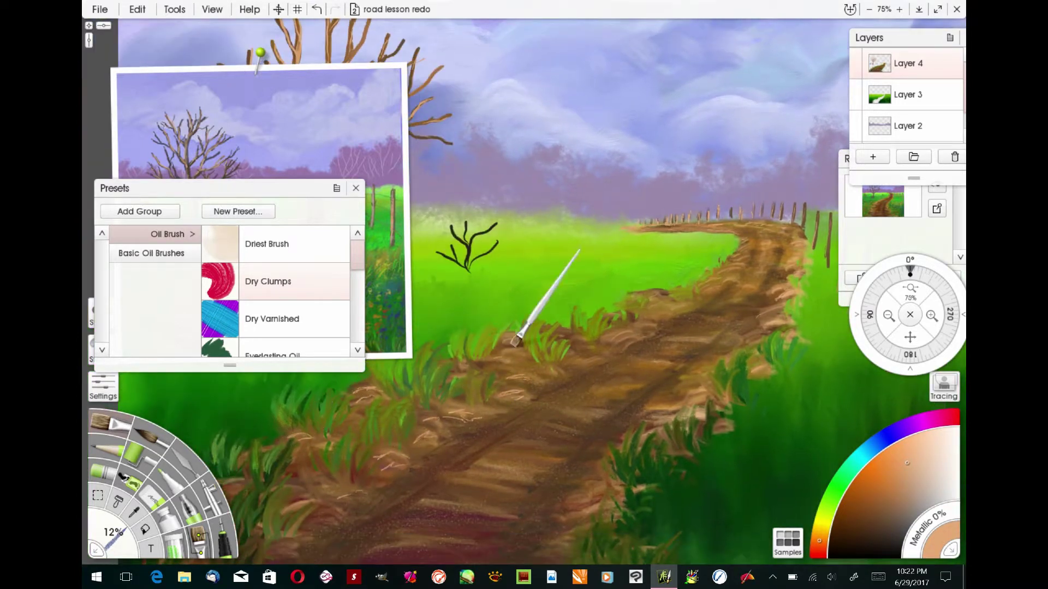
key("k")
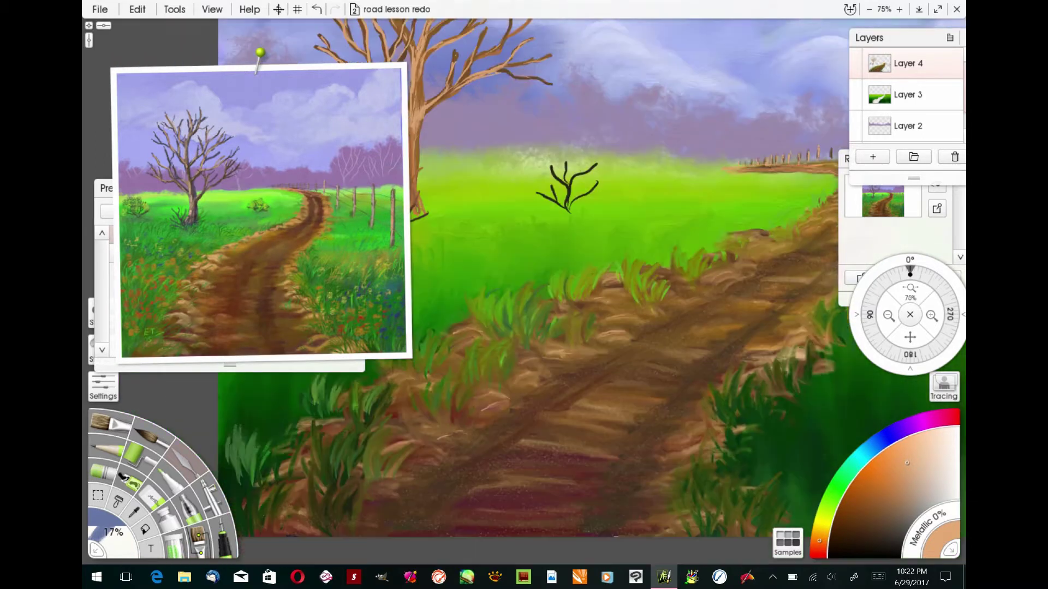
Paint light peach strokes on the foreground stones and between the wheel ruts, and soften them with the palette knife
key("o")
left_click_drag(437, 439, 461, 434)
left_click_drag(293, 428, 317, 424)
left_click_drag(431, 470, 450, 469)
left_click_drag(432, 509, 414, 513)
left_click_drag(490, 463, 515, 451)
left_click_drag(550, 452, 617, 423)
left_click_drag(612, 402, 628, 407)
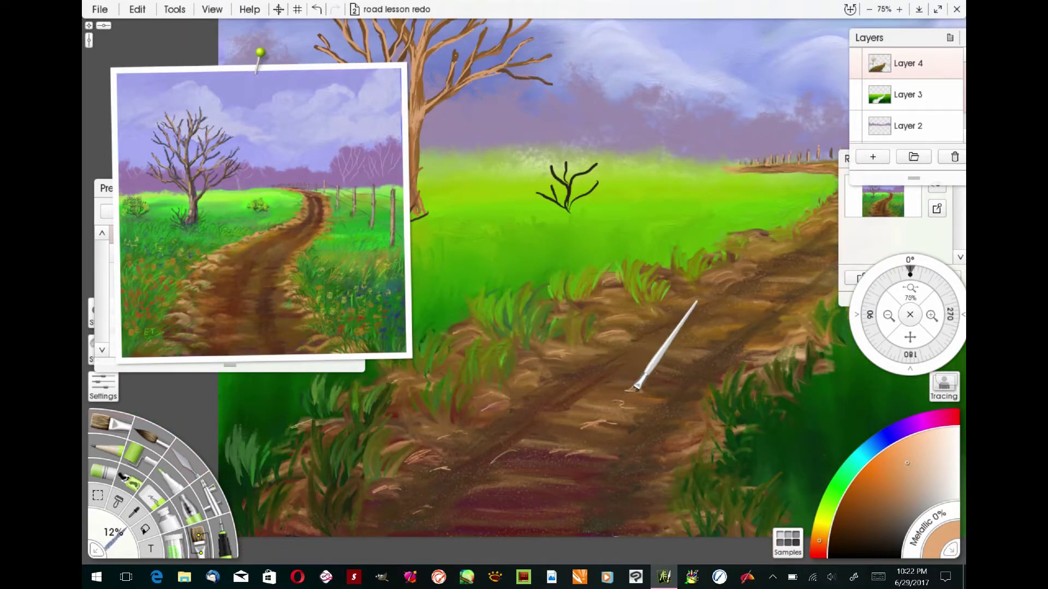
key("k")
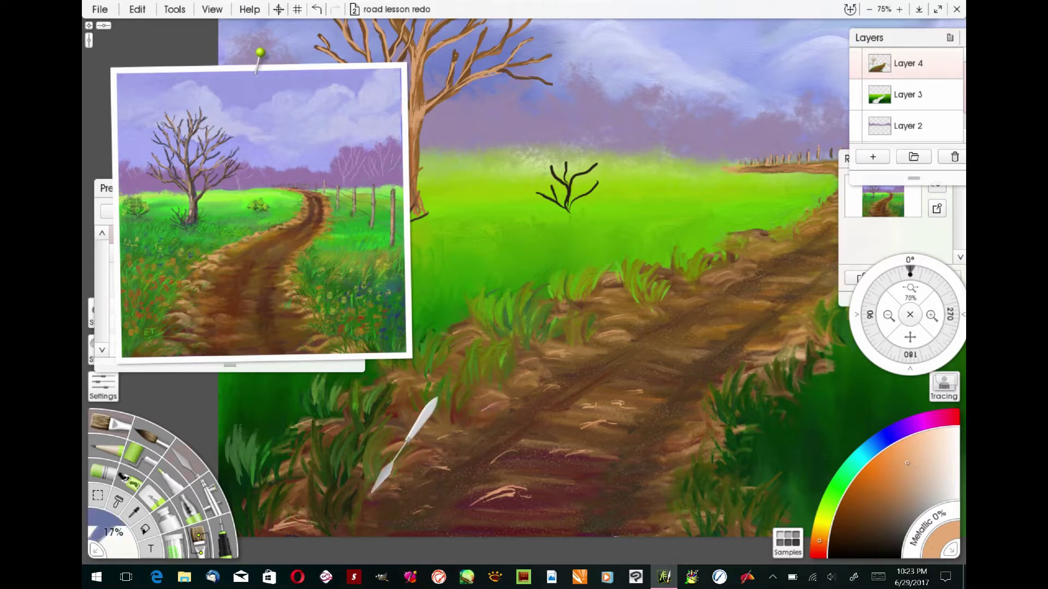
mouse_move(461, 440)
left_mouse_down()
mouse_move(604, 428)
mouse_move(487, 402)
mouse_move(534, 494)
mouse_move(440, 472)
left_mouse_up()
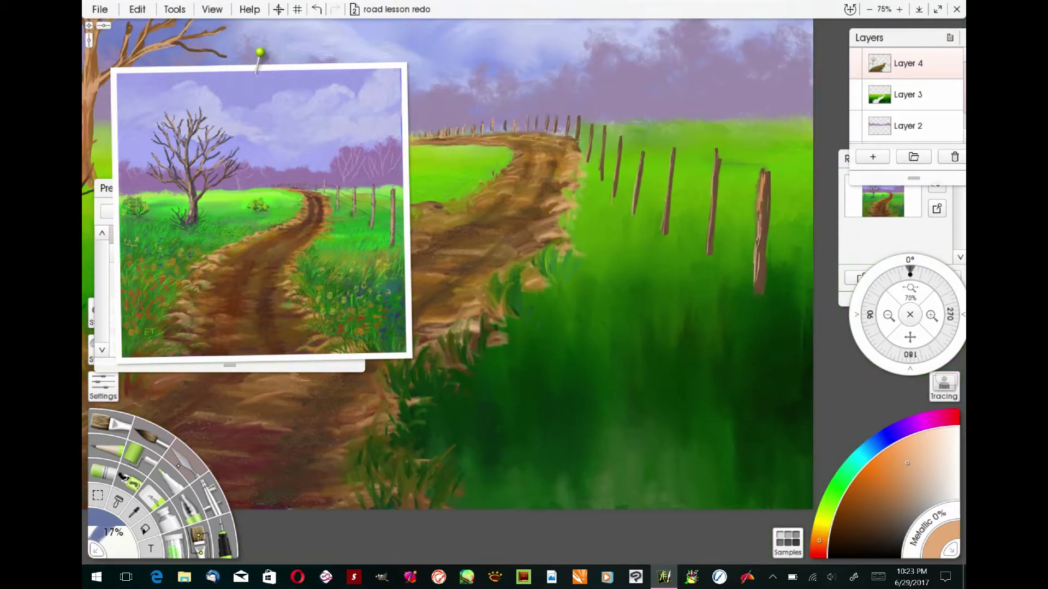
Pick up the field's green, brighten it, and paint thin grass blades across the right foreground with the oil brush at 6%
left_click_drag(113, 532, 112, 538)
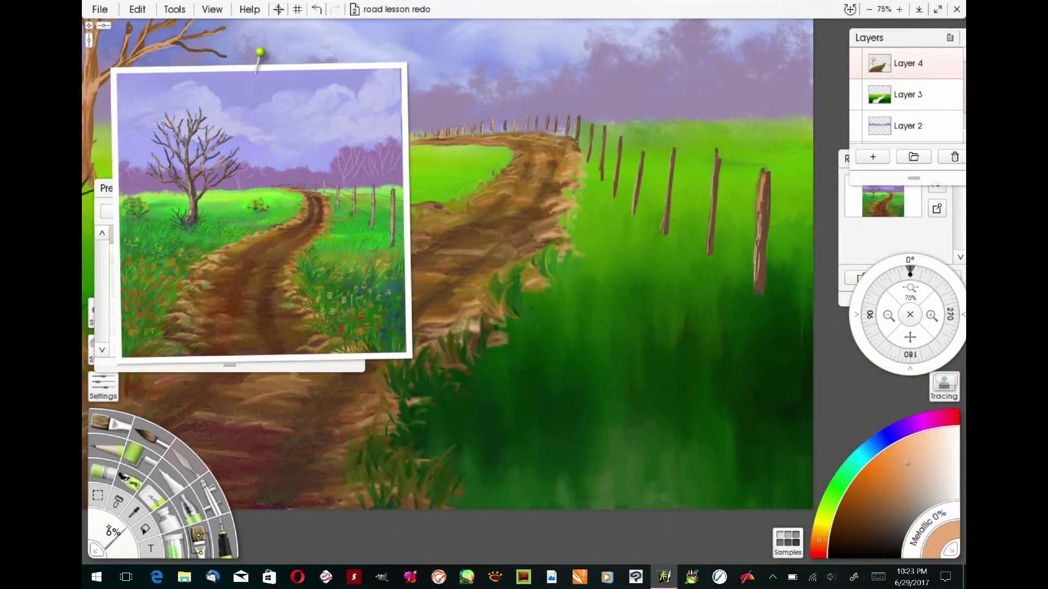
left_click(135, 512)
left_click(634, 482)
left_click(107, 423)
left_click_drag(733, 495, 720, 474)
left_click_drag(749, 497, 743, 457)
left_click_drag(768, 497, 781, 443)
mouse_move(706, 489)
left_mouse_down()
mouse_move(696, 461)
mouse_move(730, 435)
left_mouse_up()
left_click(875, 509)
mouse_move(797, 436)
left_mouse_down()
mouse_move(803, 409)
mouse_move(642, 437)
mouse_move(640, 487)
mouse_move(768, 397)
mouse_move(669, 389)
mouse_move(571, 507)
mouse_move(577, 400)
mouse_move(526, 468)
mouse_move(540, 482)
mouse_move(620, 454)
mouse_move(729, 393)
mouse_move(795, 435)
mouse_move(453, 498)
mouse_move(488, 413)
mouse_move(484, 462)
mouse_move(392, 471)
mouse_move(361, 477)
mouse_move(364, 486)
mouse_move(376, 396)
mouse_move(331, 417)
mouse_move(486, 369)
mouse_move(459, 381)
mouse_move(685, 362)
left_mouse_up()
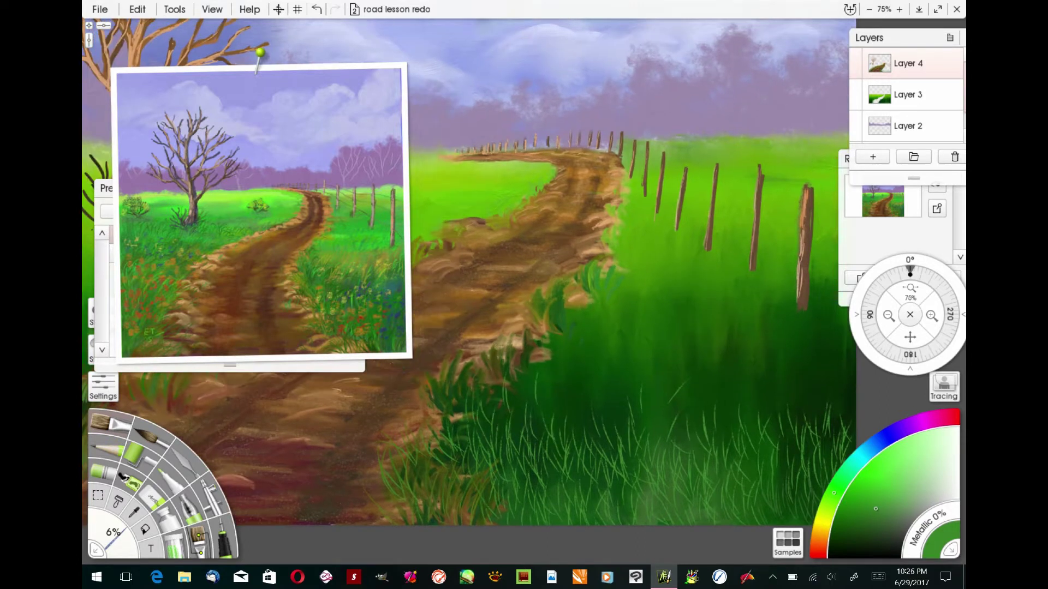
Extend the thin green grass blades along the right road edge and up the field to the fence posts
left_click_drag(460, 401, 472, 381)
left_click_drag(471, 404, 479, 377)
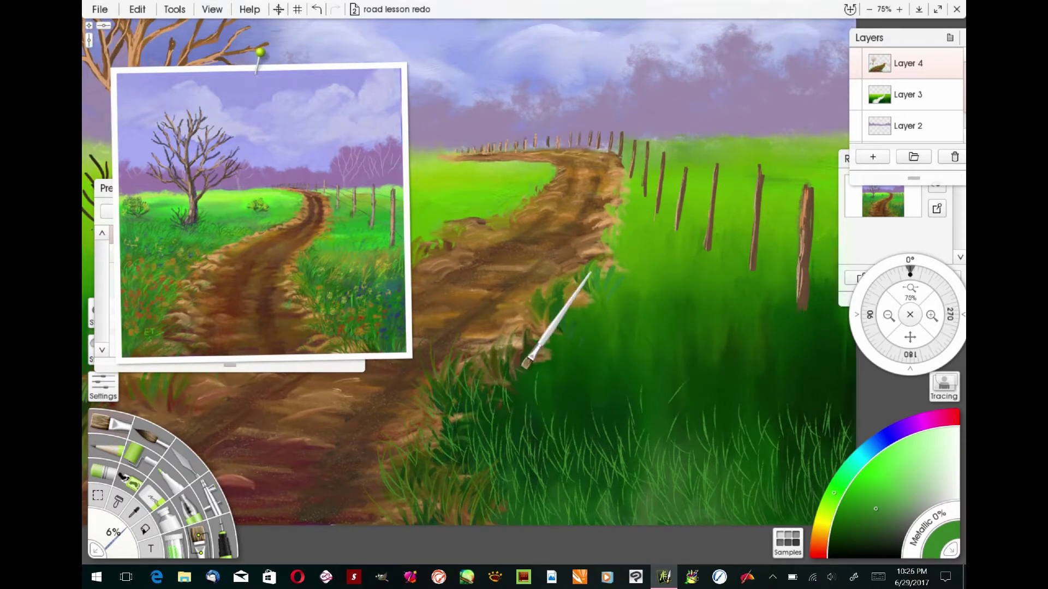
mouse_move(552, 392)
left_mouse_down()
mouse_move(554, 364)
mouse_move(608, 342)
left_mouse_up()
left_click_drag(578, 367, 587, 340)
mouse_move(562, 402)
left_mouse_down()
mouse_move(566, 375)
mouse_move(622, 353)
left_mouse_up()
mouse_move(853, 379)
left_mouse_down()
mouse_move(759, 392)
mouse_move(702, 316)
mouse_move(730, 370)
mouse_move(672, 285)
mouse_move(633, 372)
mouse_move(584, 347)
mouse_move(633, 279)
mouse_move(563, 313)
mouse_move(600, 313)
left_mouse_up()
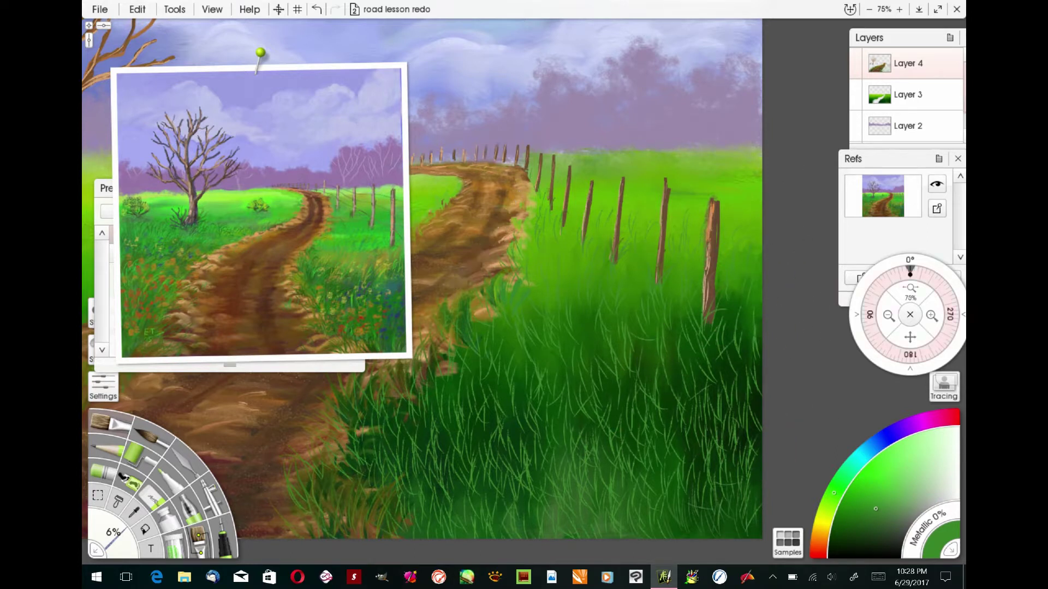
Reset the canvas rotation to 0°, choose a darker green and paint thin grass blades in the left foreground
scroll(686, 291, "down", 2)
left_click_drag(910, 274, 877, 293)
left_click(909, 260)
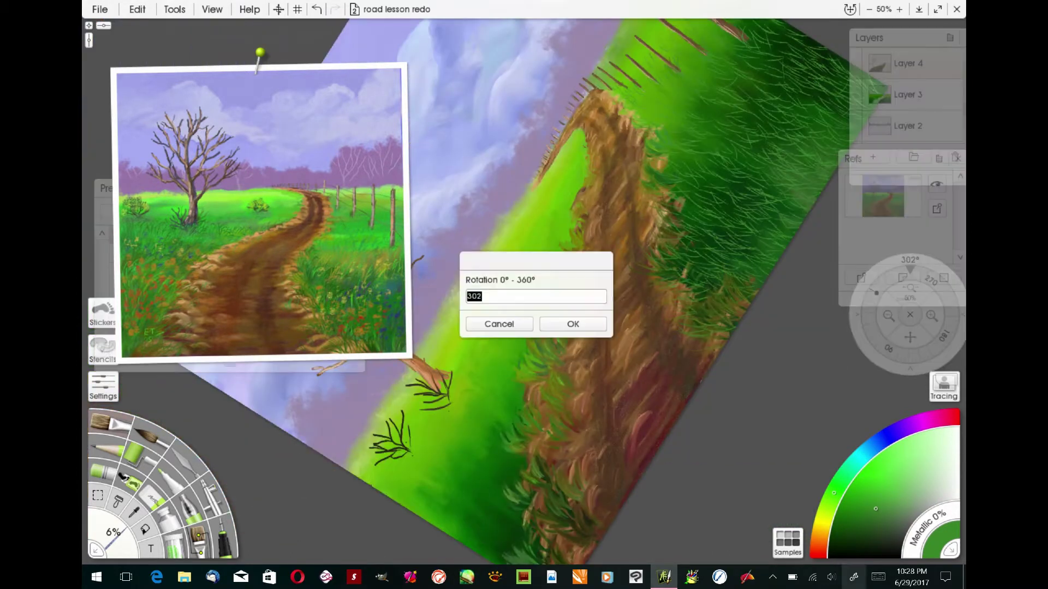
type("0")
key("Return")
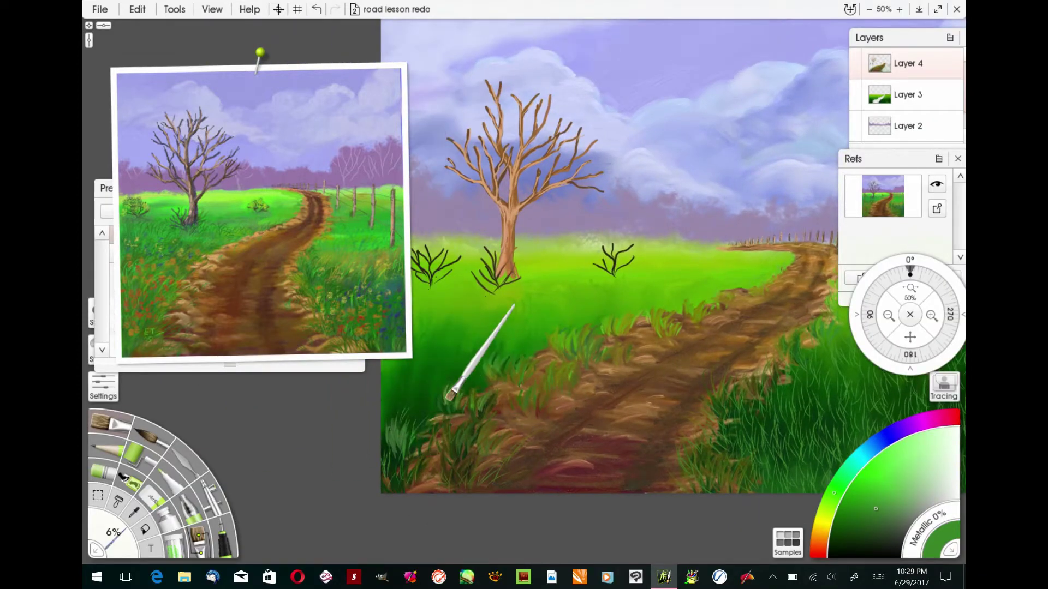
left_click(870, 523)
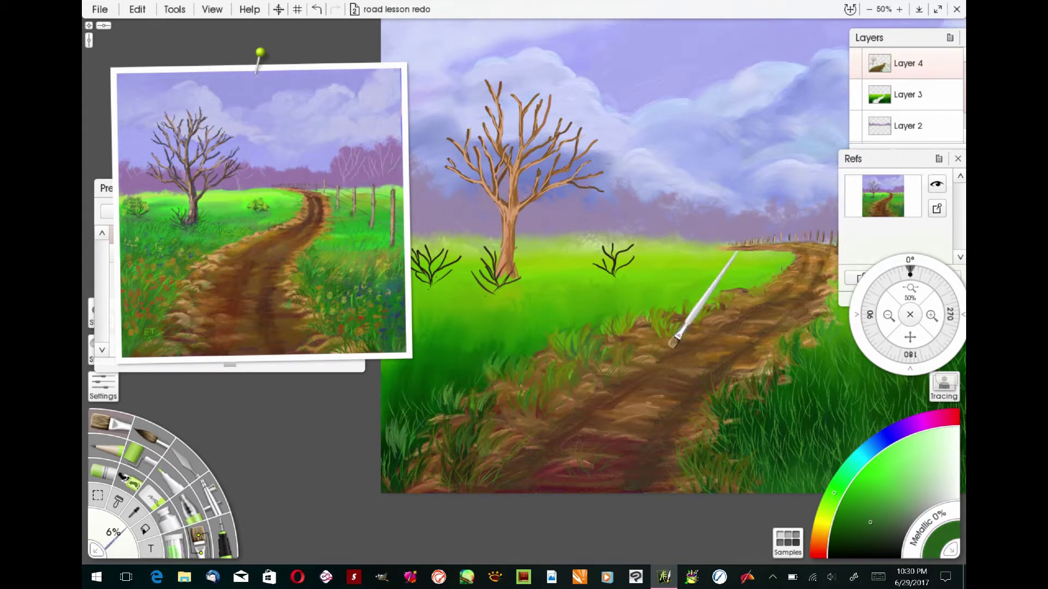
Shrink the reference image and move it up, and paint thin grass blades up the left field in medium and darker greens
left_click(876, 502)
left_click_drag(407, 355, 368, 317)
left_click_drag(261, 213, 260, 138)
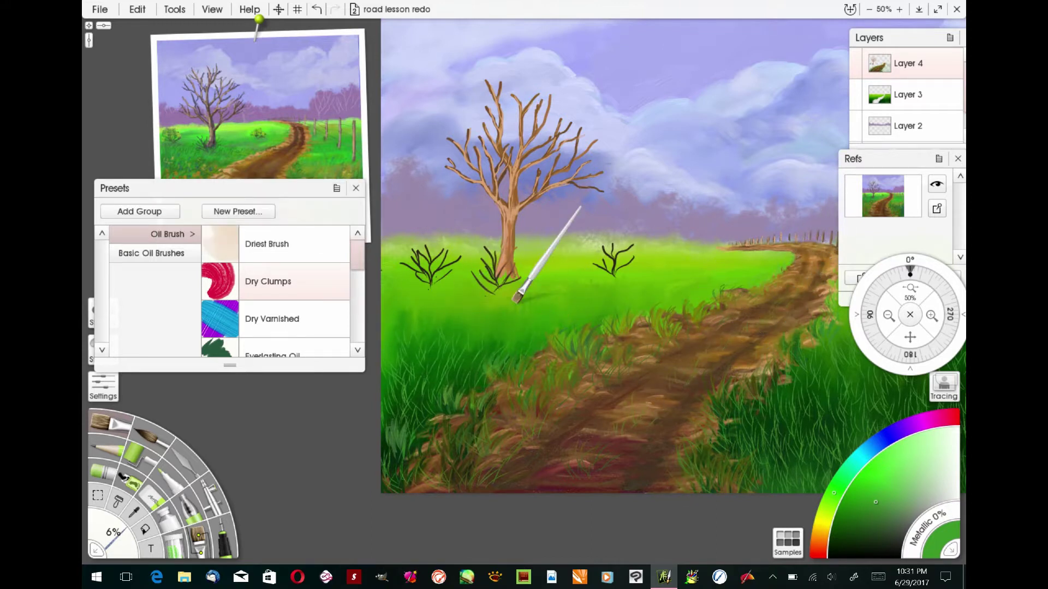
left_click(869, 521)
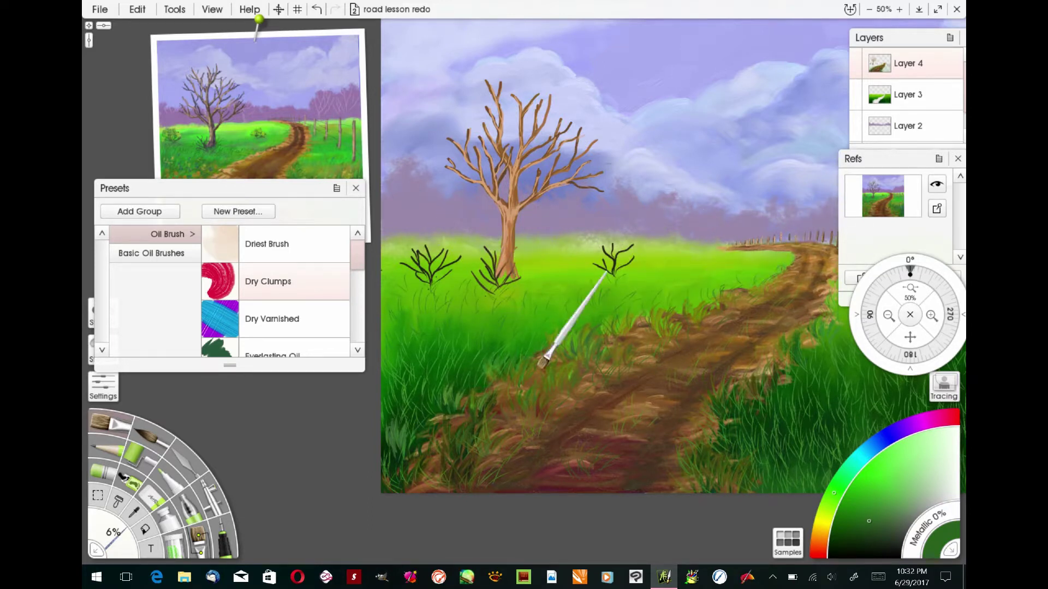
Paint thin dark green grass blades with the oil brush at 6% across the middle of the left field below the bushes
left_click_drag(909, 337, 819, 378)
left_click(356, 188)
left_click(888, 316)
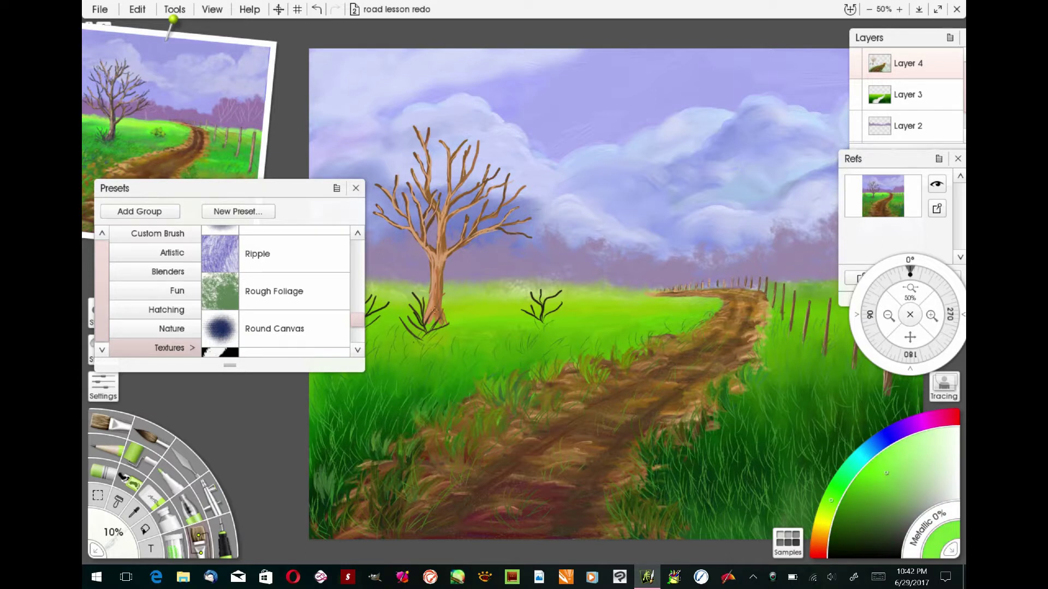
key("o")
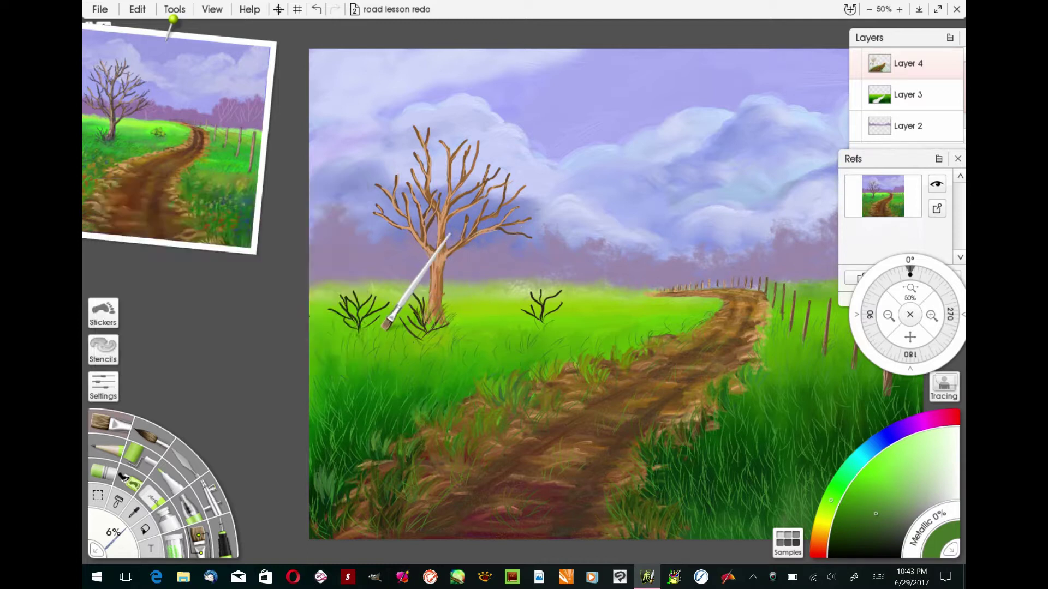
left_click(356, 188)
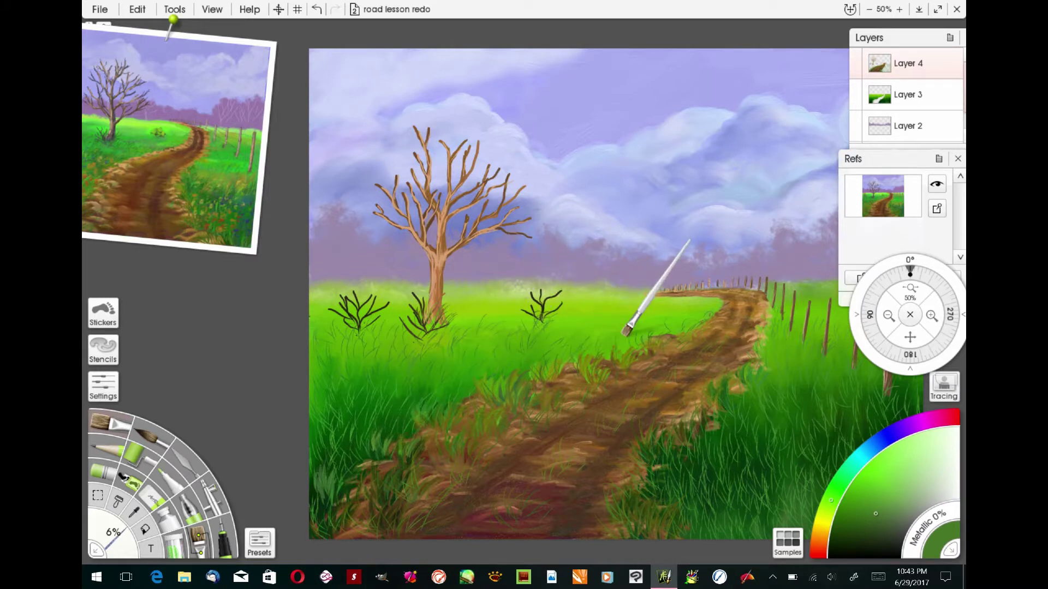
Paint a dark green shadow beside the tree base with the Dry Clumps oil brush at 62%, and blend it with the Harsh Chaos knife
left_click(198, 538)
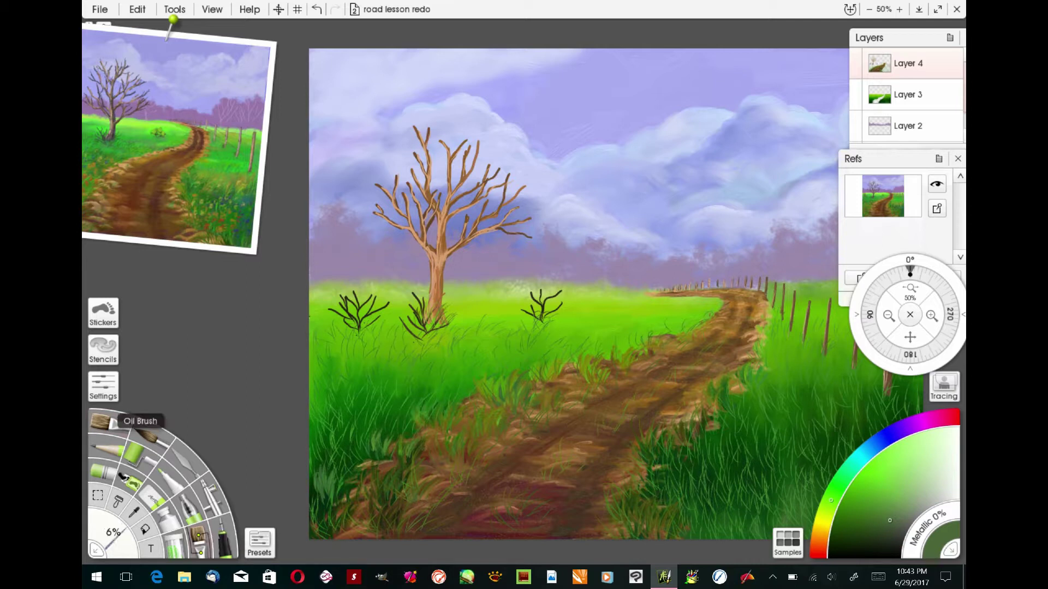
left_click(260, 540)
scroll(360, 272, "down", 3)
scroll(361, 272, "up", 3)
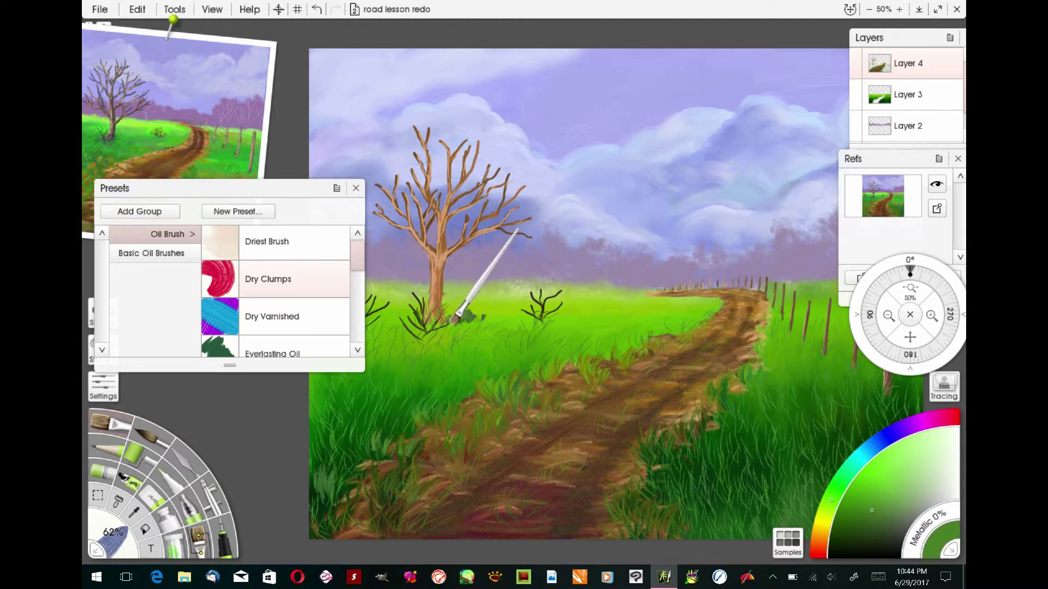
left_click(186, 463)
left_click_drag(359, 269, 365, 294)
left_click(297, 280)
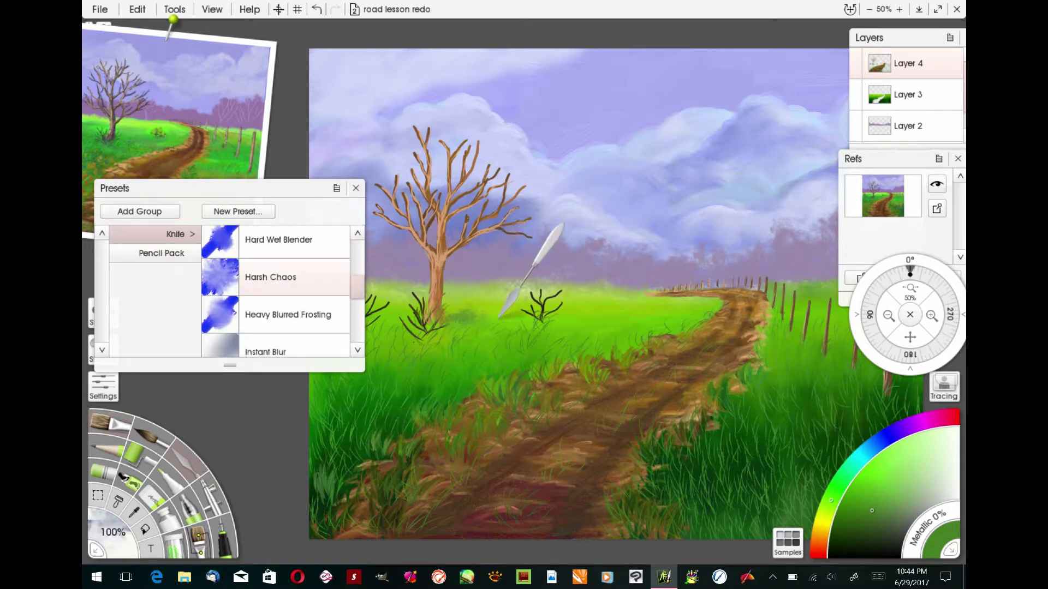
Choose a dark purple, dab it into the shadow beside the tree base with the oil brush, and blend it with the knife
left_click(915, 424)
left_click(887, 525)
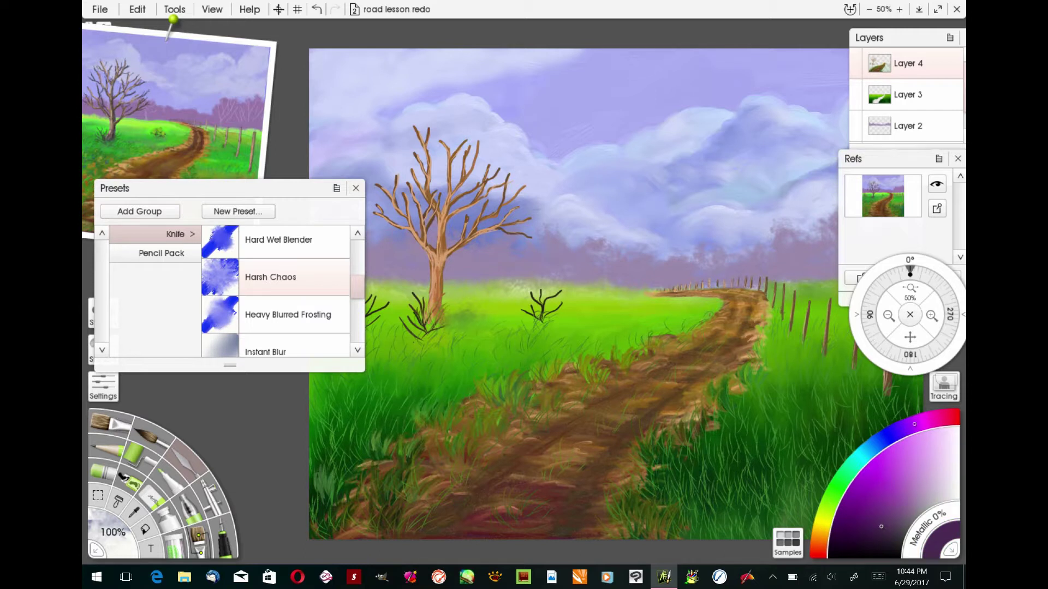
left_click(109, 423)
left_click_drag(473, 317, 474, 324)
left_click_drag(479, 315, 478, 319)
left_click_drag(470, 315, 470, 320)
key("k")
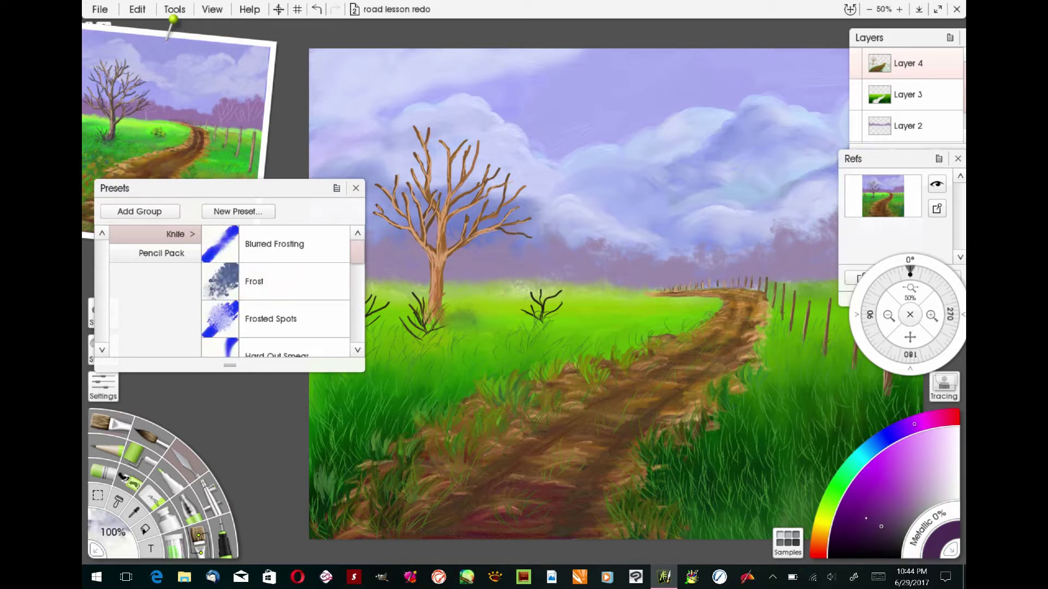
Extend the dark purple tree shadow across the grass toward the distant bush and soften it with the knife
key("b")
left_click_drag(479, 317, 487, 321)
mouse_move(501, 312)
left_mouse_down()
mouse_move(476, 318)
mouse_move(500, 312)
left_mouse_up()
key("k")
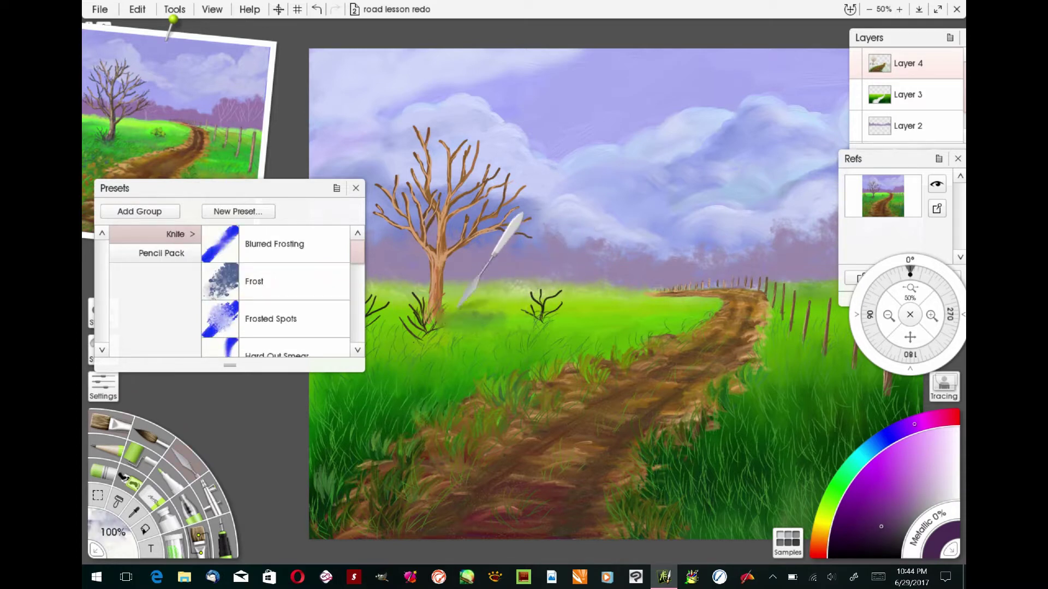
key("o")
left_click_drag(455, 318, 481, 318)
key("k")
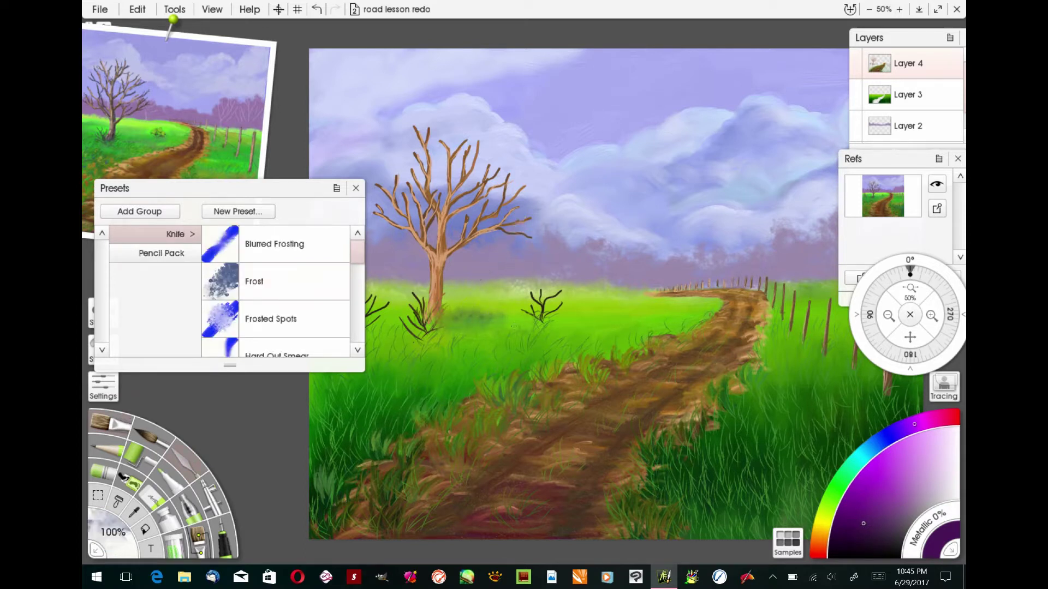
Paint dark purple shadows beneath the three bushes and blend each into the grass with the knife
key("o")
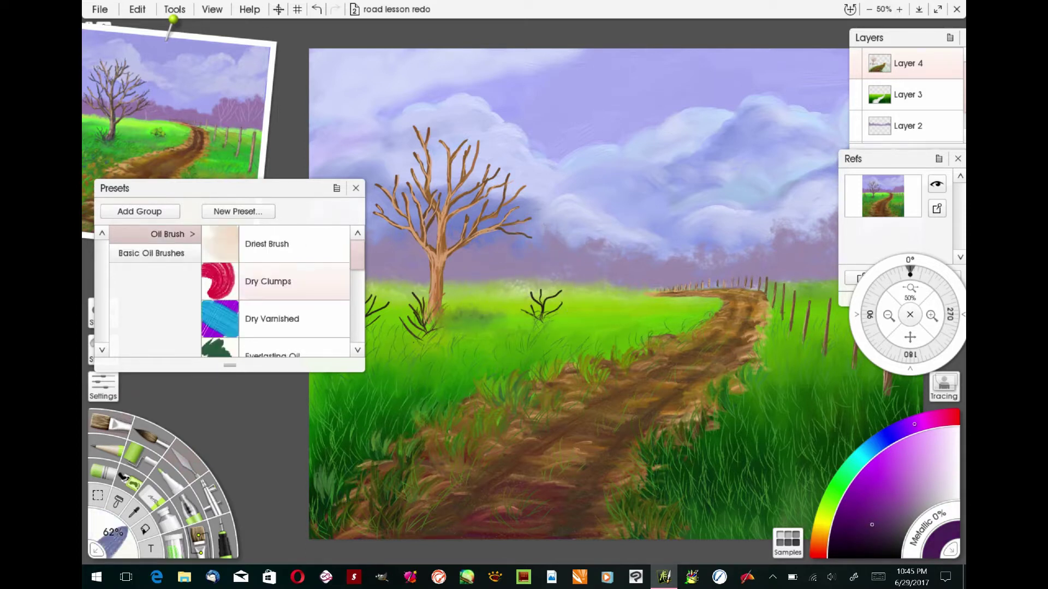
key("k")
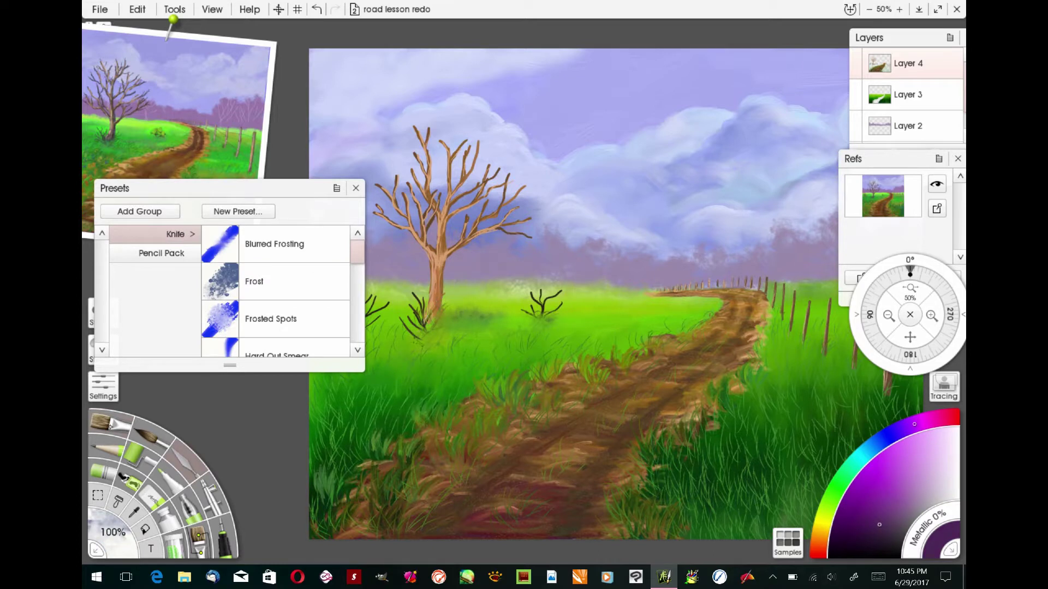
key("o")
key("k")
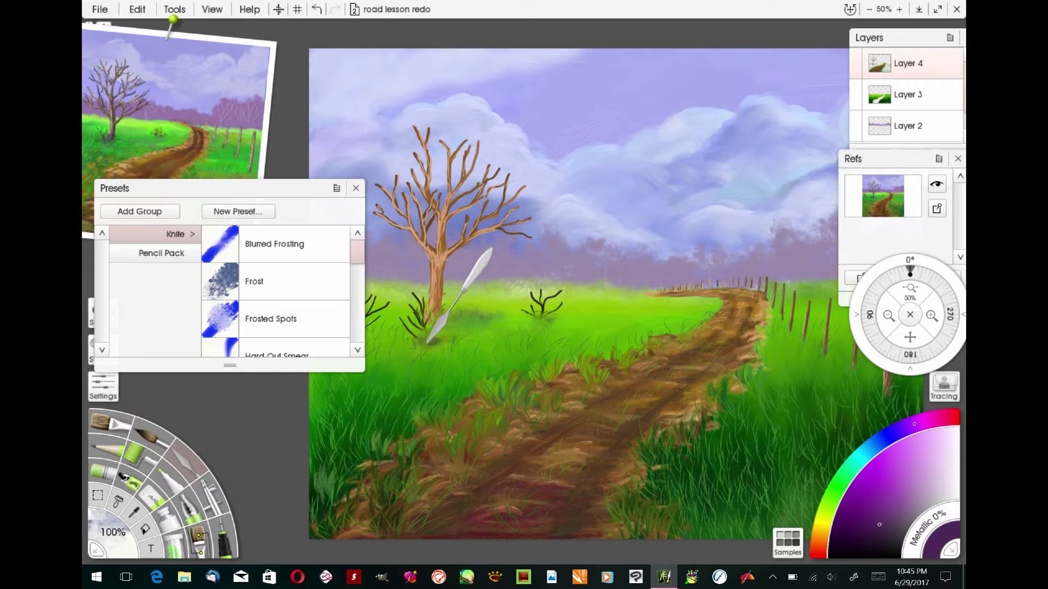
left_click_drag(463, 335, 505, 355)
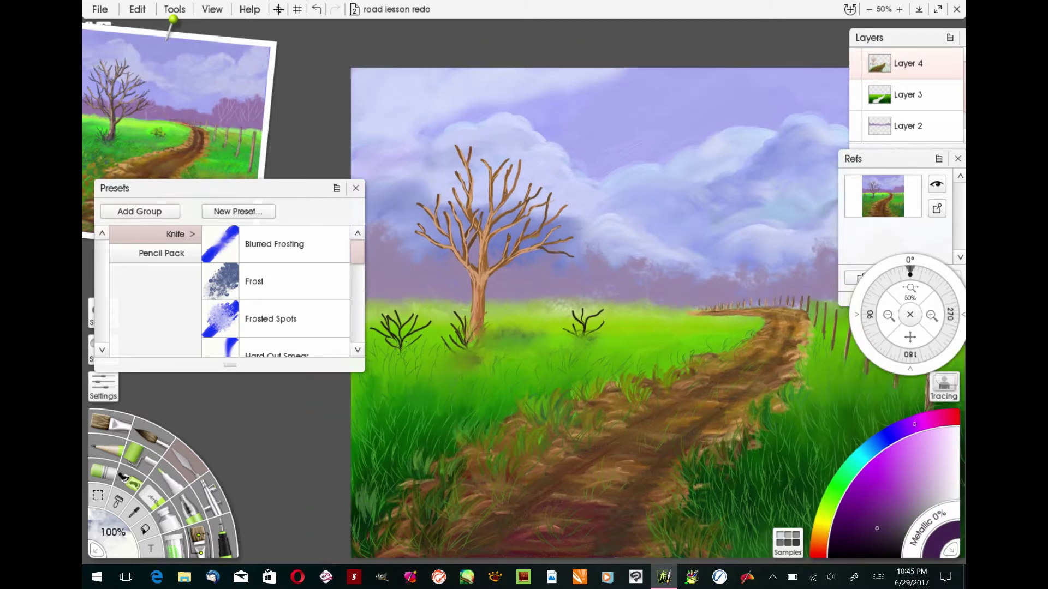
key("o")
key("k")
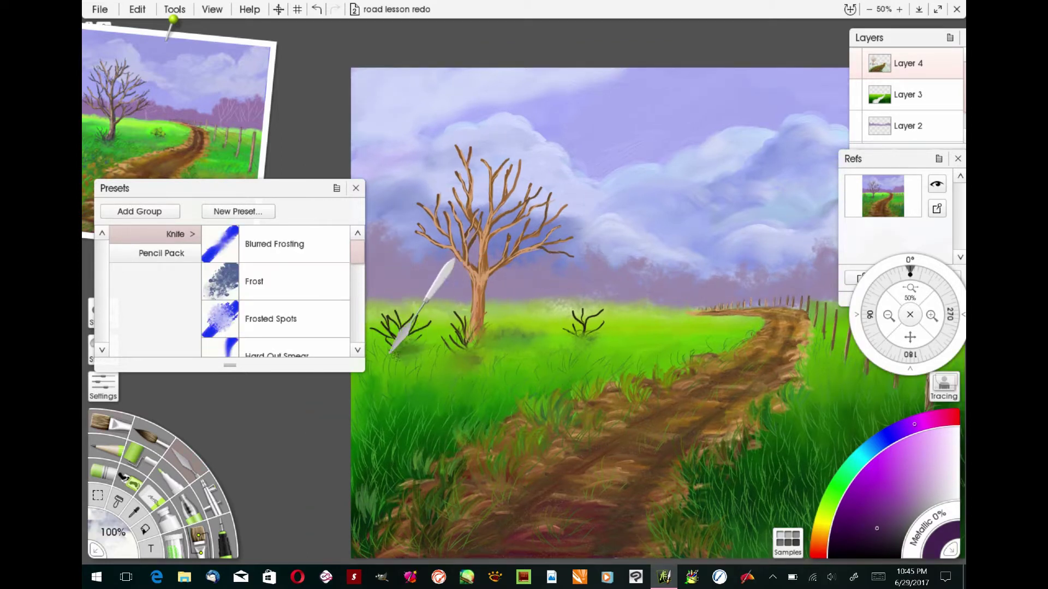
Paint dark purple shadows at the bases of the fence posts and blend them with the knife, reducing it to 55%
left_click_drag(920, 332, 588, 365)
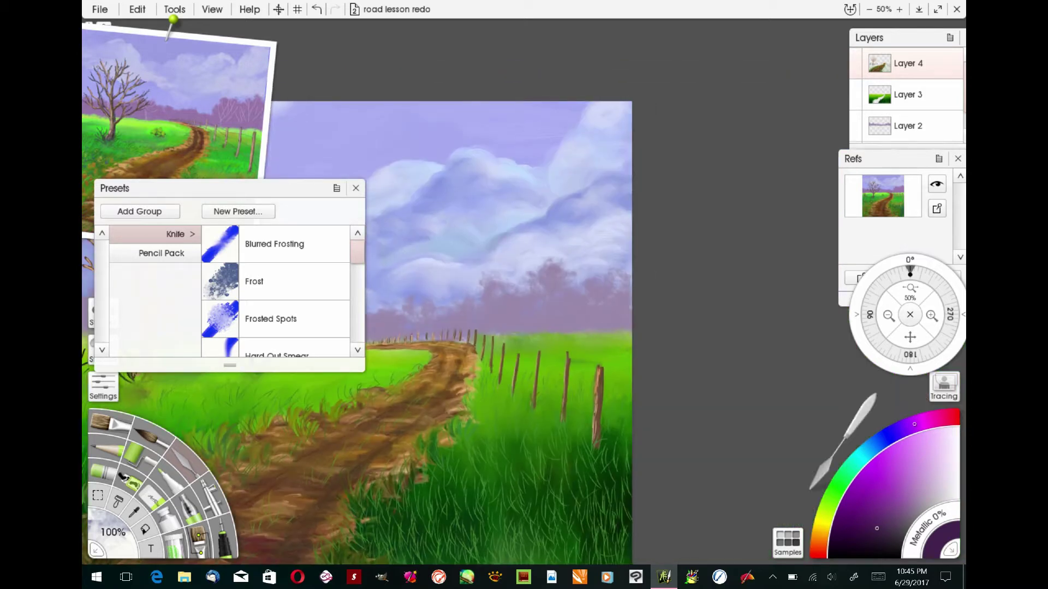
left_click(101, 422)
left_click_drag(566, 418, 595, 411)
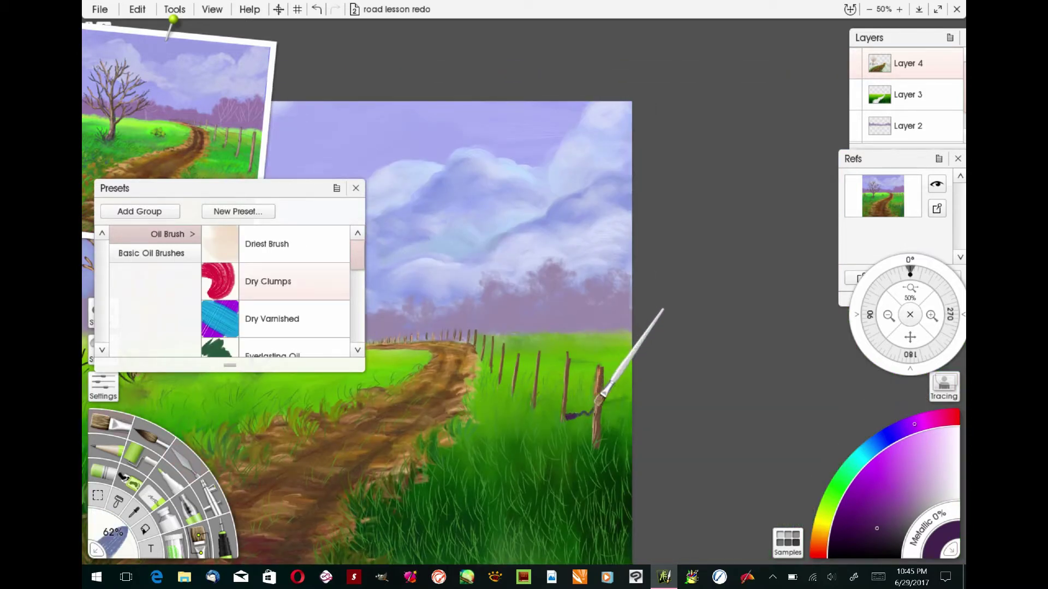
left_click(184, 463)
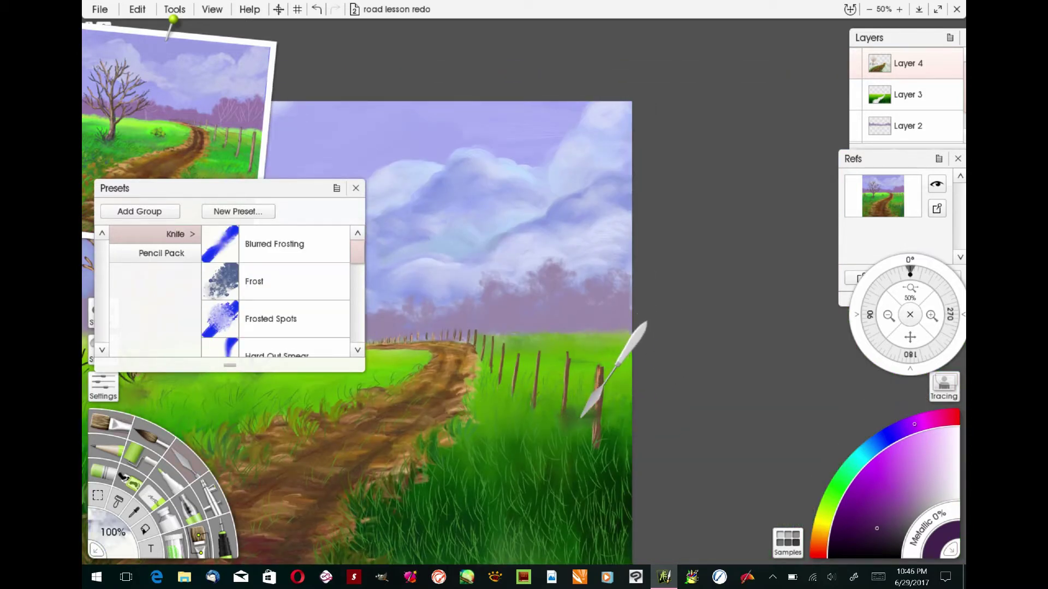
key("o")
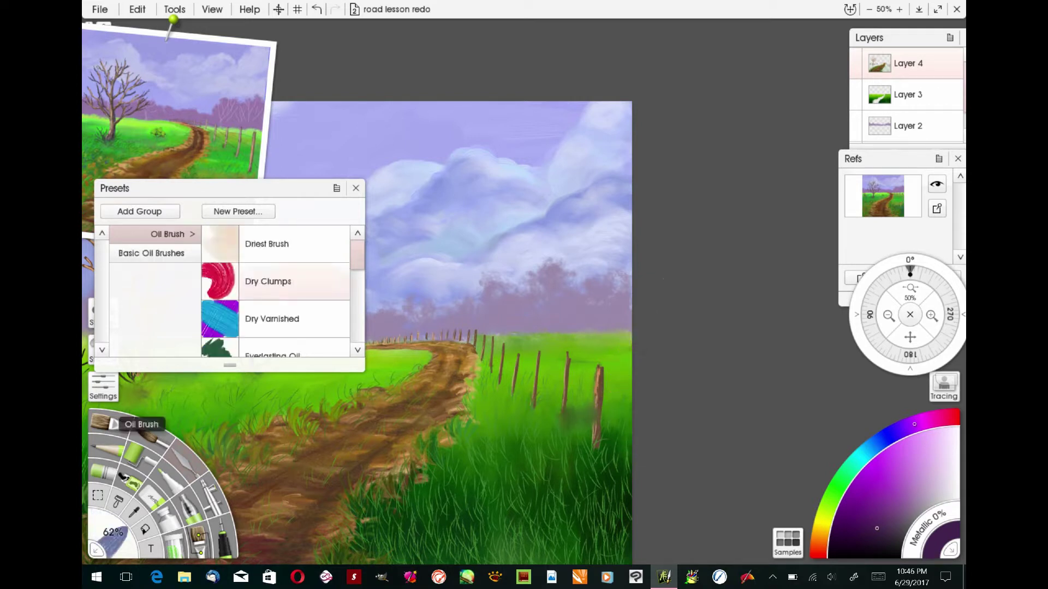
left_click(188, 460)
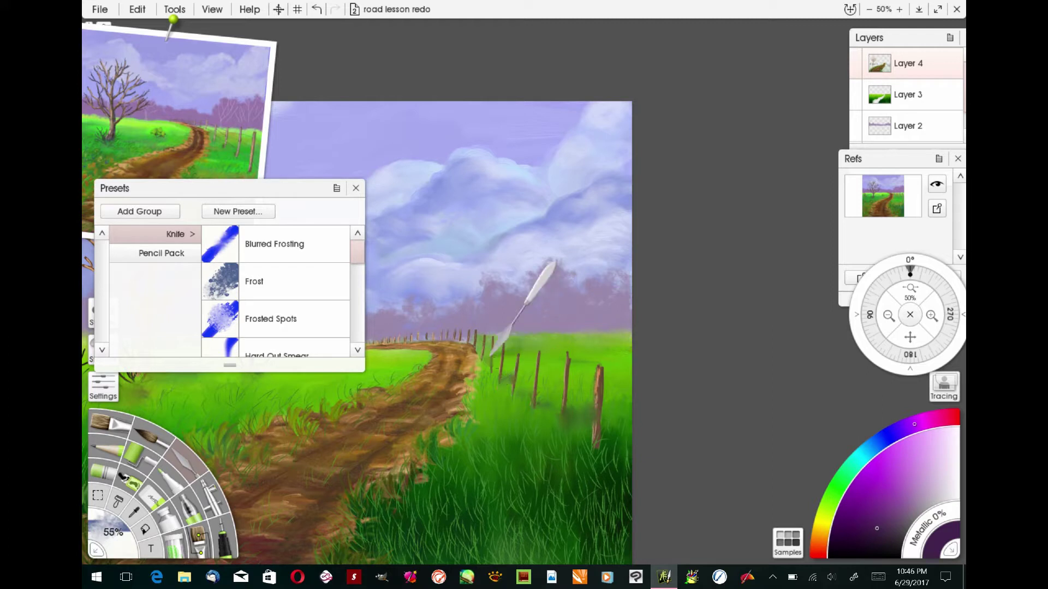
Choose a pale tan, set the oil brush to 15%, and add light strokes to the nearest fence post and the bush beside the tree
key("o")
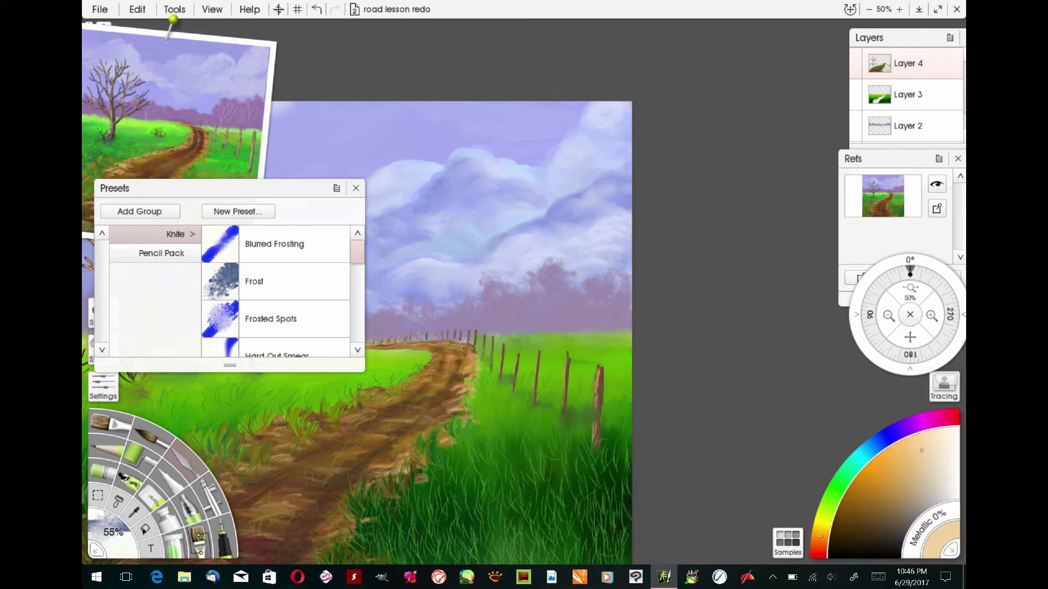
left_click_drag(98, 496, 108, 529)
left_click(113, 532)
left_click(573, 324)
left_click_drag(599, 398, 594, 425)
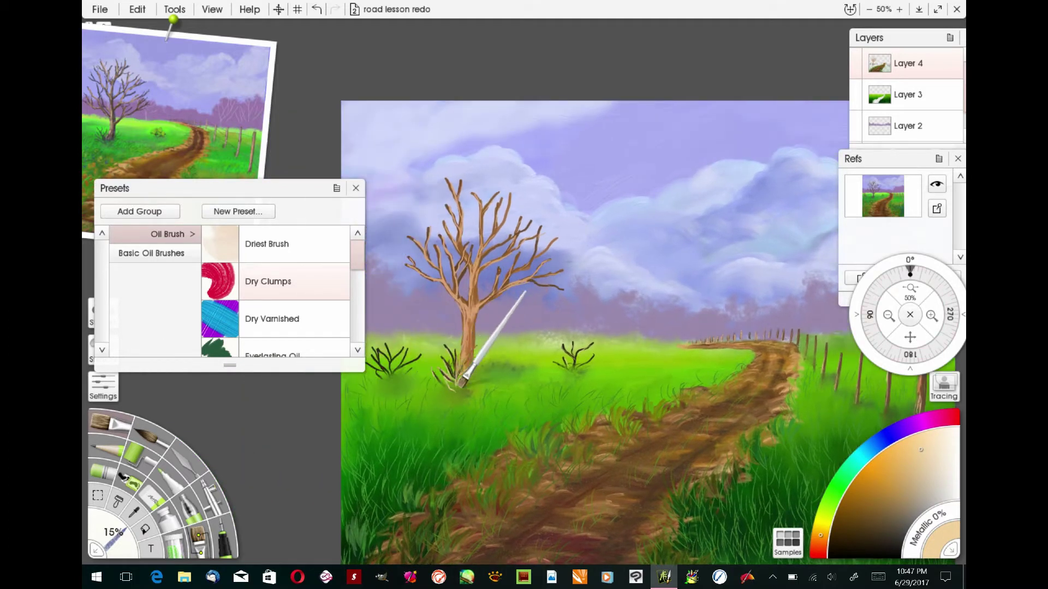
Switch to the custom brush and choose the Rough Foliage preset from the Textures group
left_click(200, 540)
mouse_move(358, 248)
left_mouse_down()
mouse_move(369, 319)
mouse_move(361, 259)
mouse_move(358, 338)
left_mouse_up()
left_click(172, 329)
left_click_drag(358, 249, 359, 322)
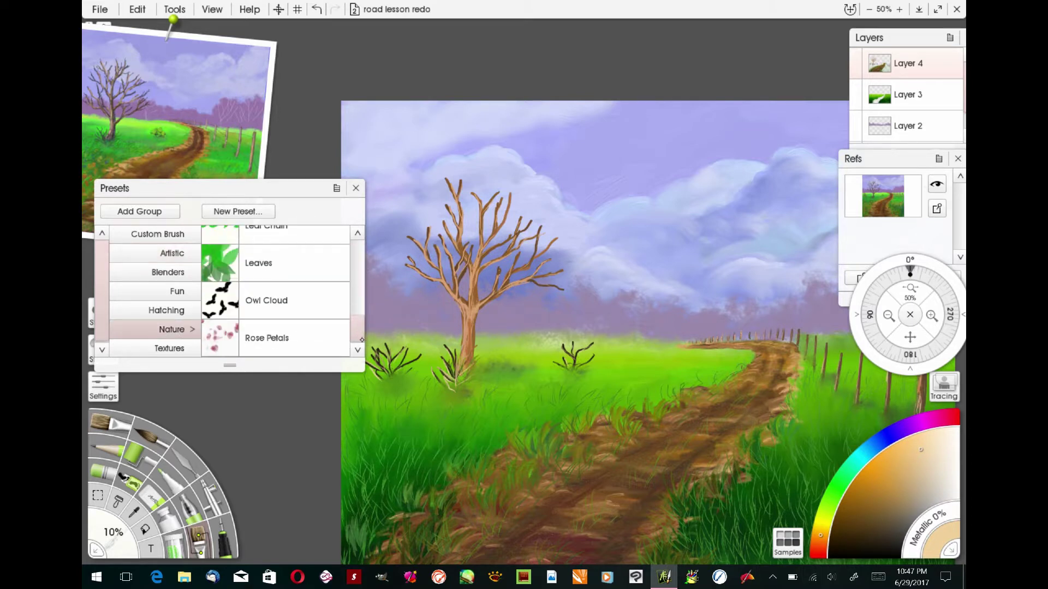
left_click(169, 348)
left_click_drag(357, 249, 358, 321)
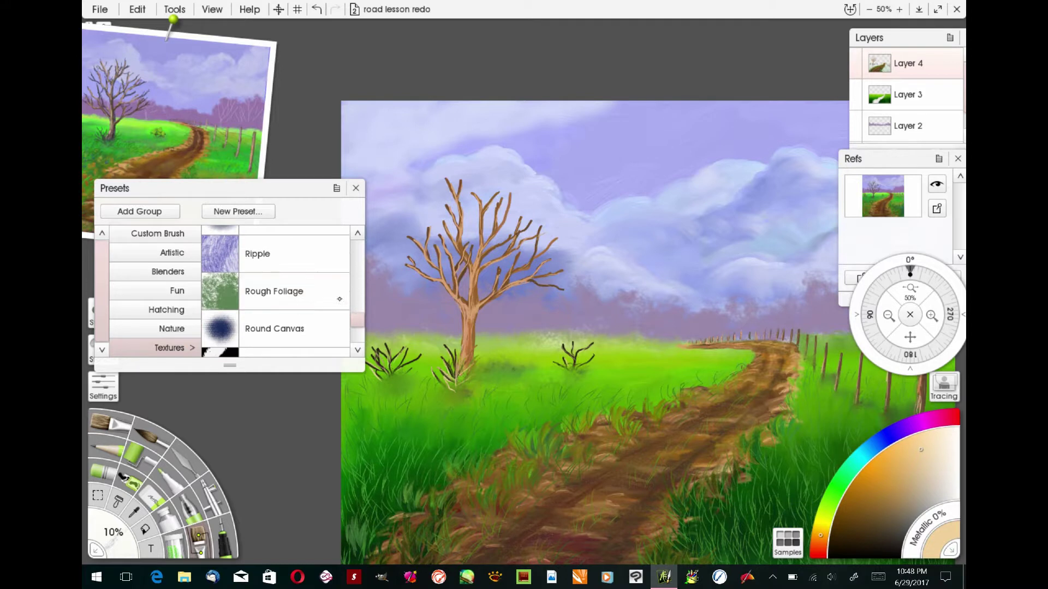
left_click(338, 299)
Add a new layer and paint rough foliage at 31% on the bush between tree and road, using orange-brown, yellow-green and orange
left_click(855, 505)
left_click(875, 485)
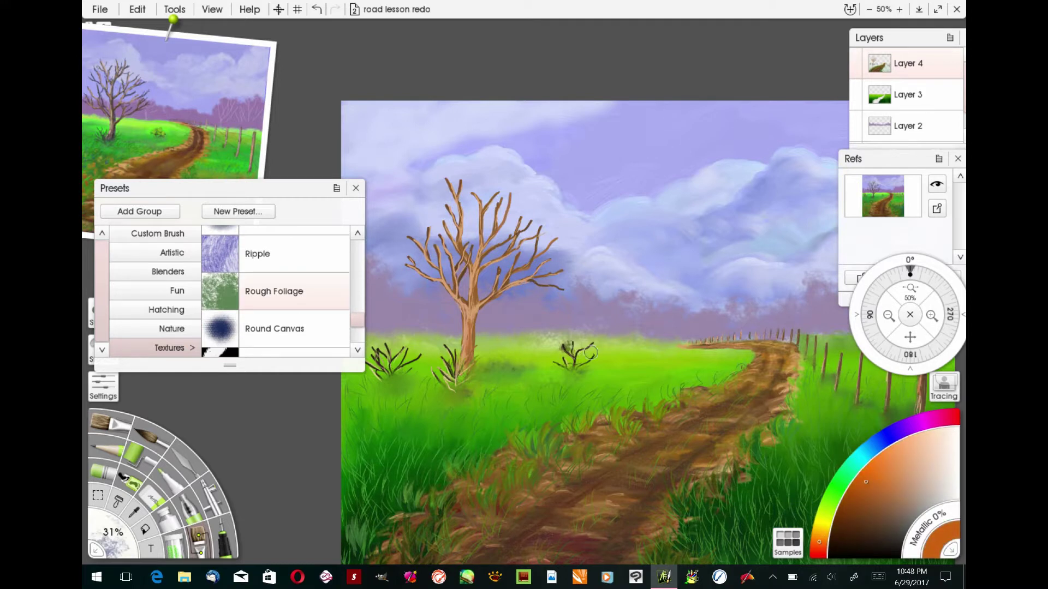
left_click(873, 156)
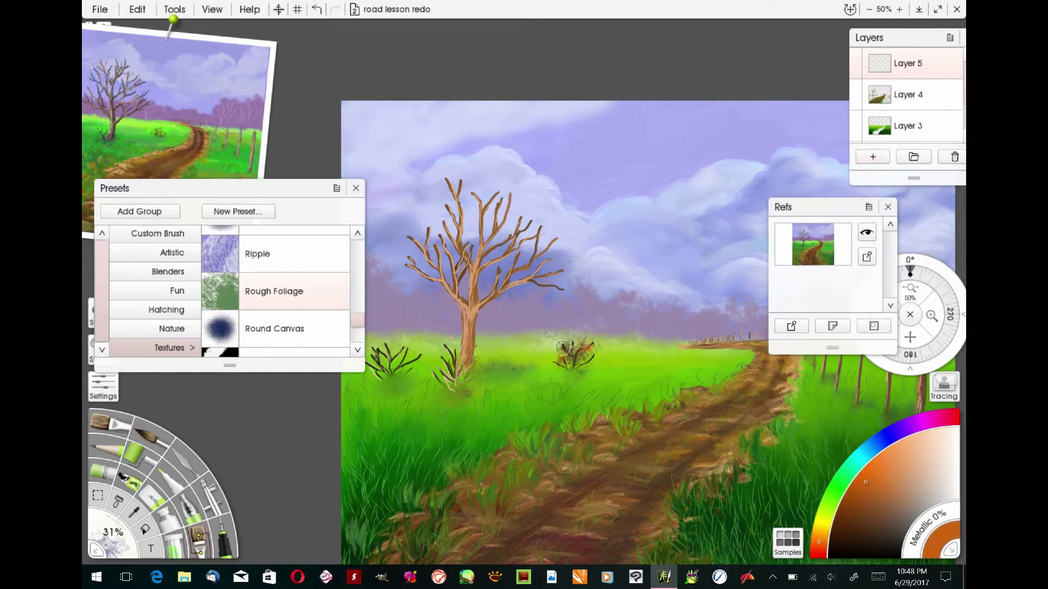
left_click(824, 519)
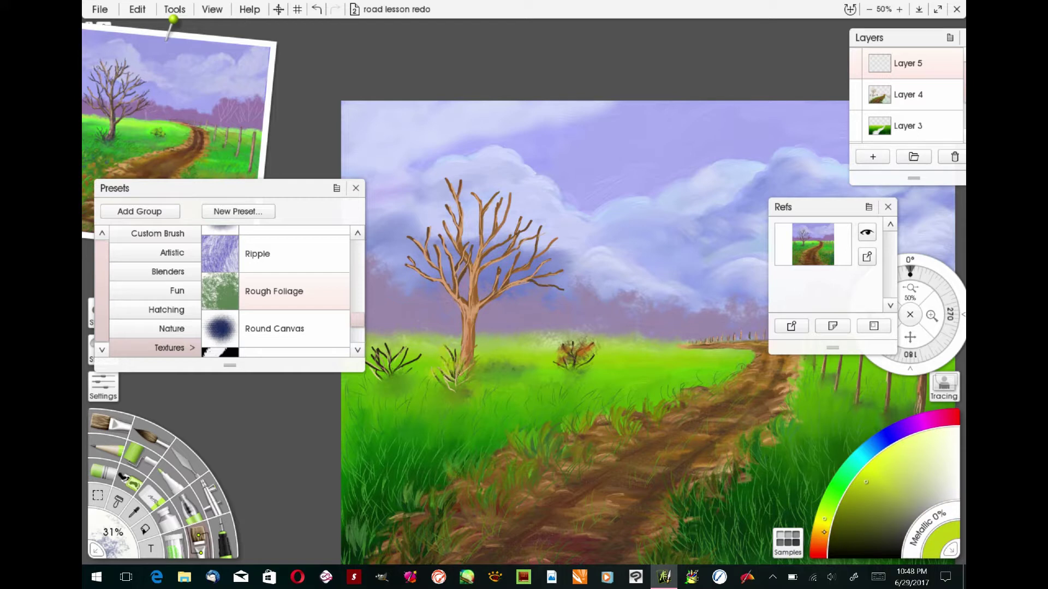
left_click(824, 532)
Fill the far left bush and the bush beside the tree trunk with yellow-brown rough foliage
left_click(956, 71)
left_click(819, 264)
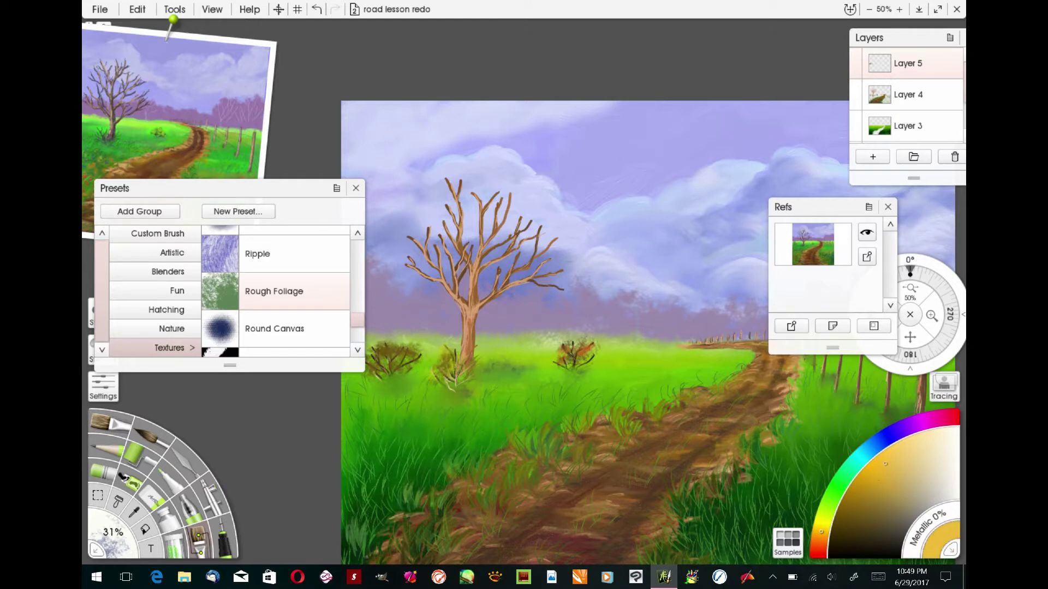
left_click(956, 70)
left_click(819, 264)
left_click_drag(910, 338, 837, 317)
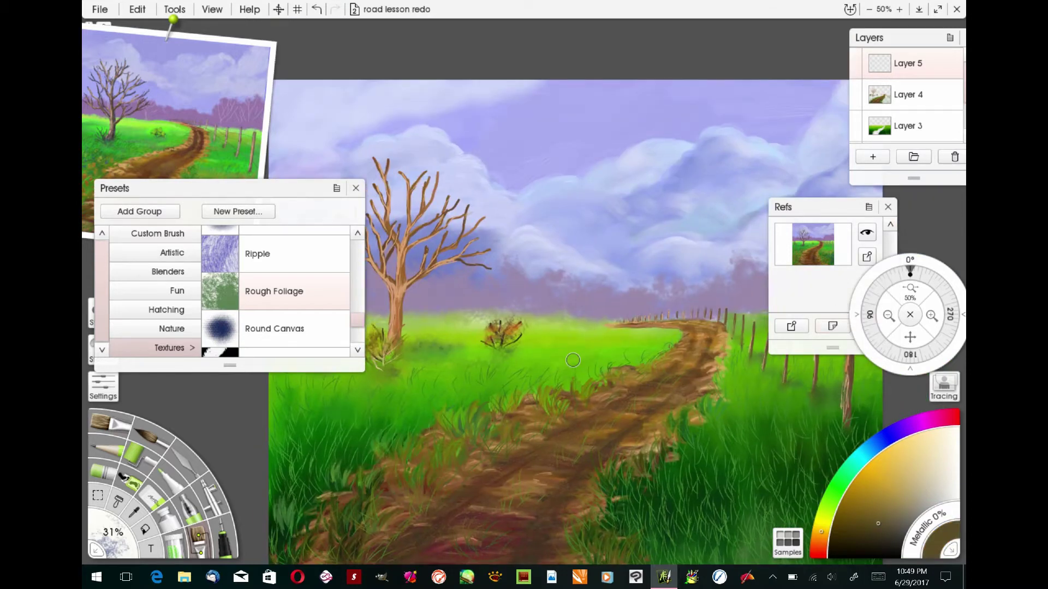
Shade the tree trunk and branches with the Bristle 7 artistic brush at 31% in dark brown, and choose a muted grey-blue
left_click(172, 252)
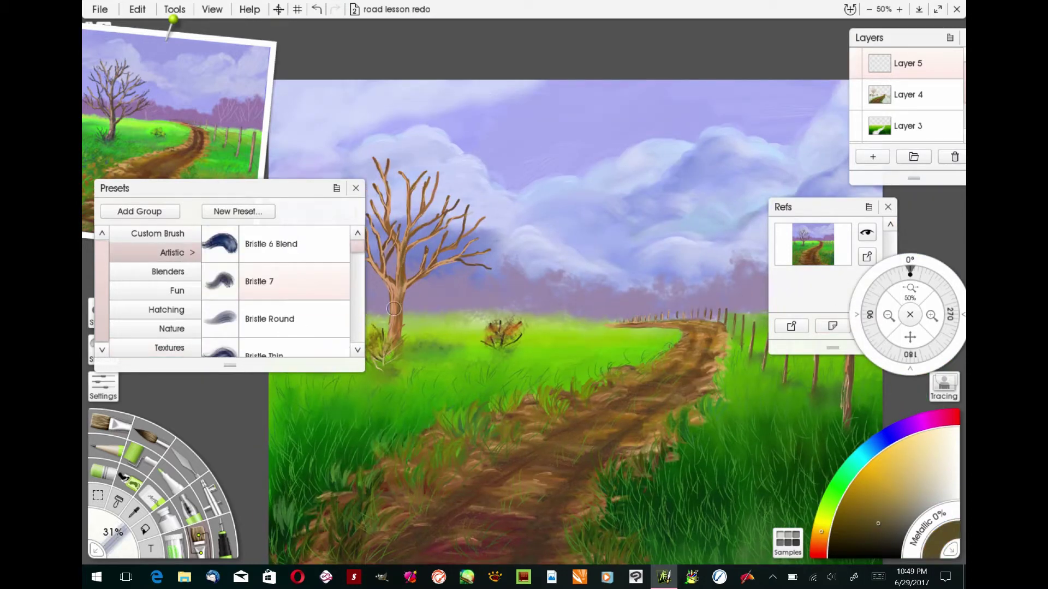
left_click_drag(413, 284, 432, 306)
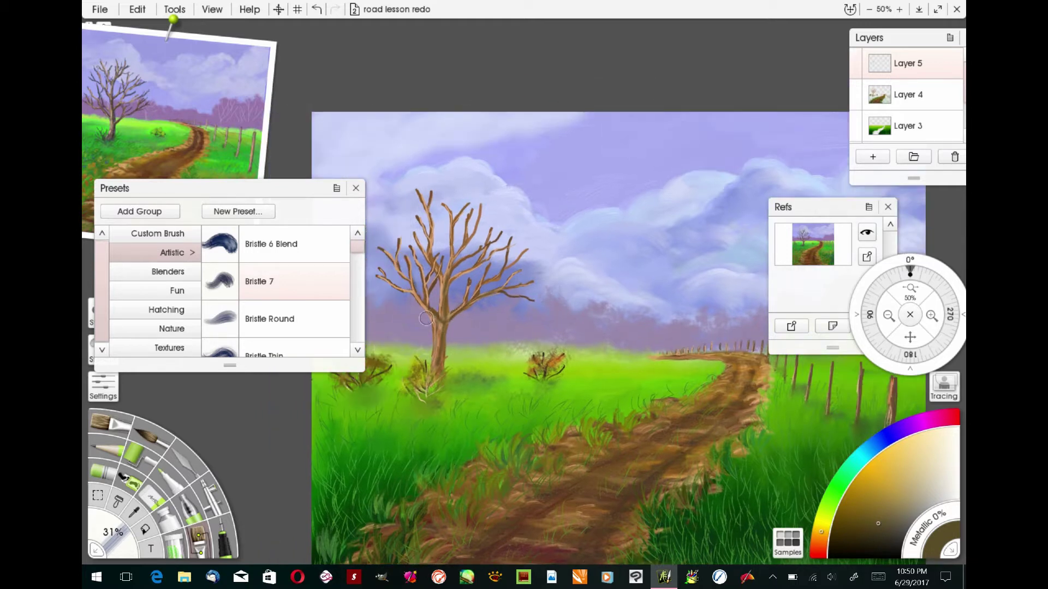
left_click_drag(872, 449, 893, 434)
left_click(908, 511)
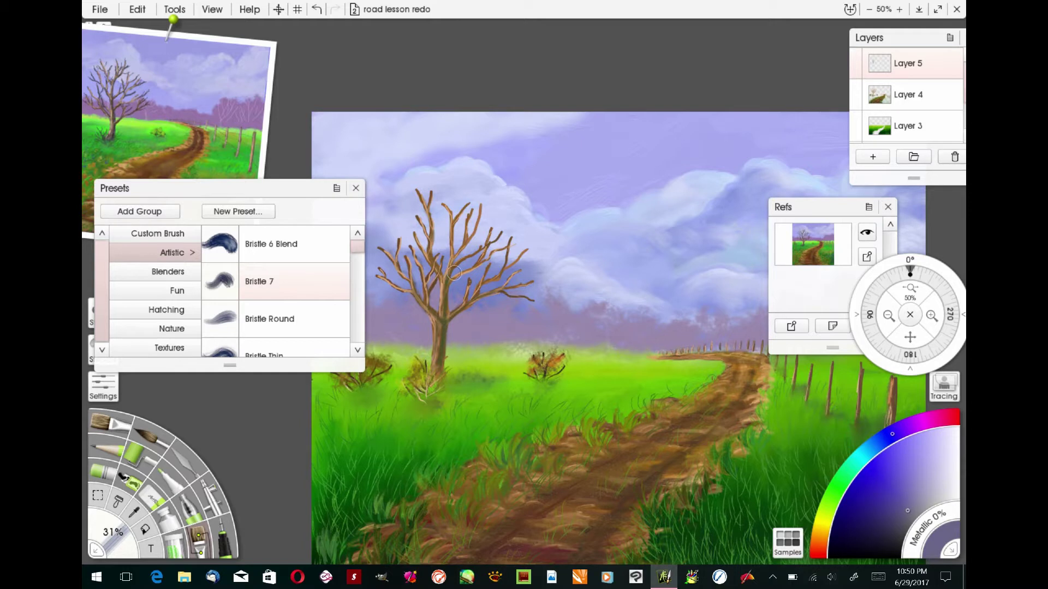
Merge the bush foliage layer, Layer 5, down into Layer 4 and switch to the palette knife
left_click(188, 461)
left_click(908, 94)
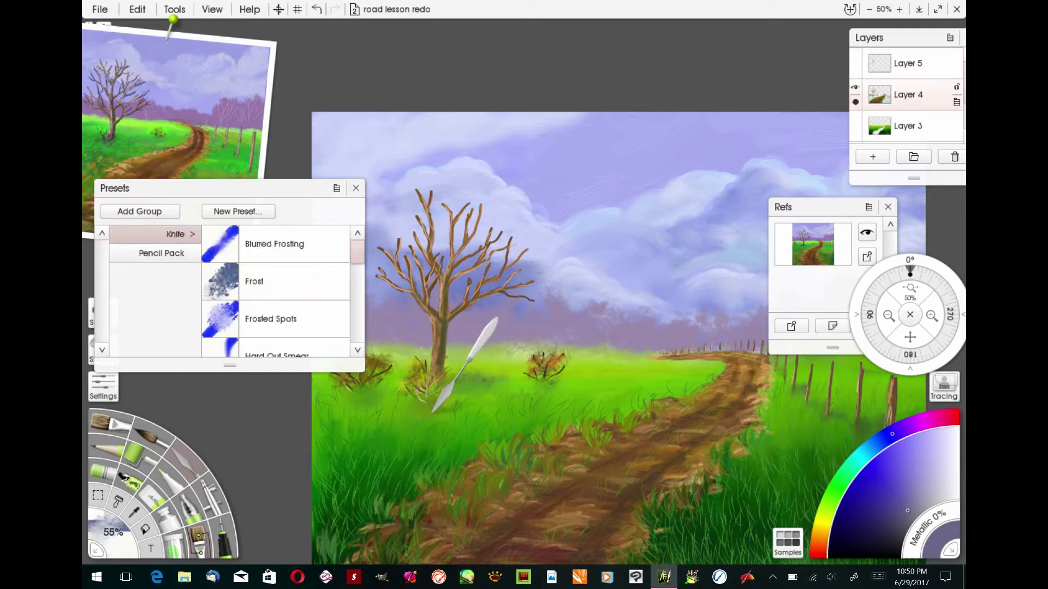
left_click(316, 10)
left_click(908, 63)
right_click(908, 63)
left_click(868, 265)
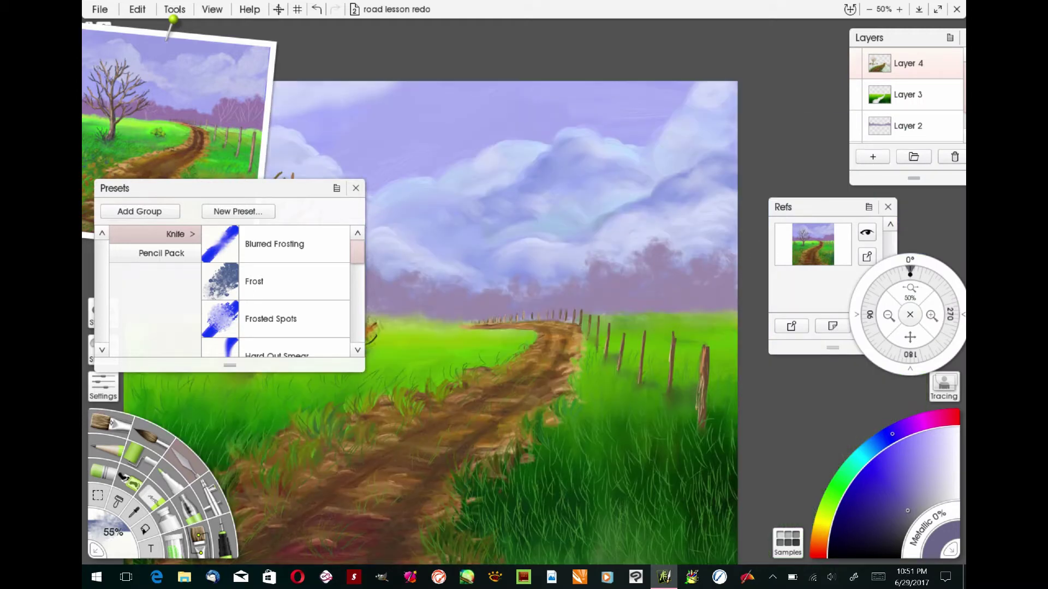
Paint thin dark wire strands between the fence posts with the Everlasting Oil brush at 4%
left_click(111, 423)
left_click_drag(360, 258, 362, 275)
left_click(295, 281)
left_click_drag(113, 530, 101, 516)
left_click(889, 536)
scroll(532, 279, "up", 1)
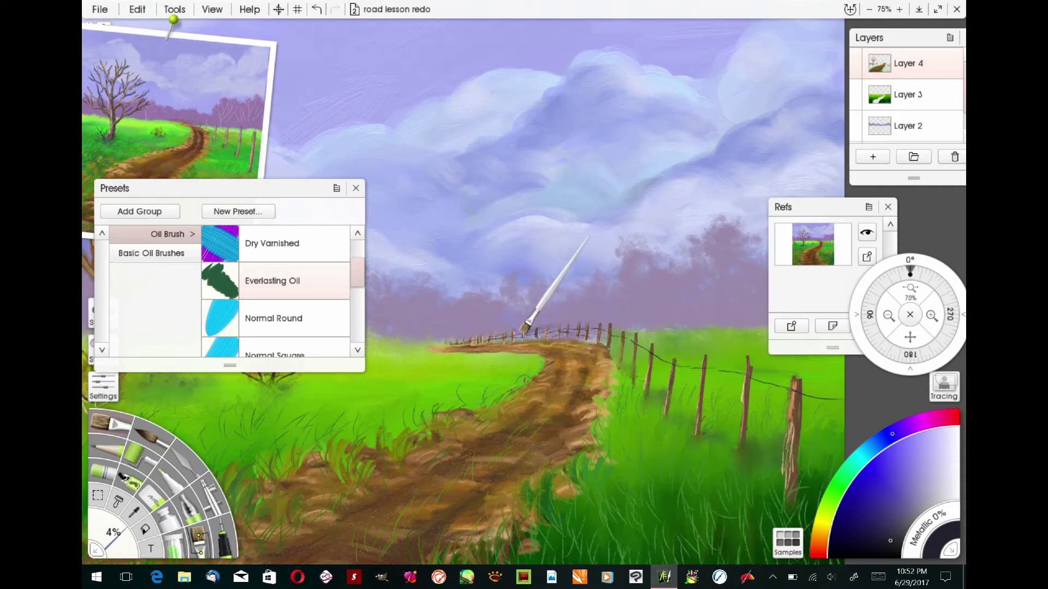
left_click_drag(609, 344, 660, 374)
left_click_drag(693, 379, 844, 426)
left_click_drag(610, 358, 832, 474)
Sample brown from the fence posts and paint a rusty strand along the upper fence wire
left_click(796, 447, "alt")
left_click(743, 440, "alt")
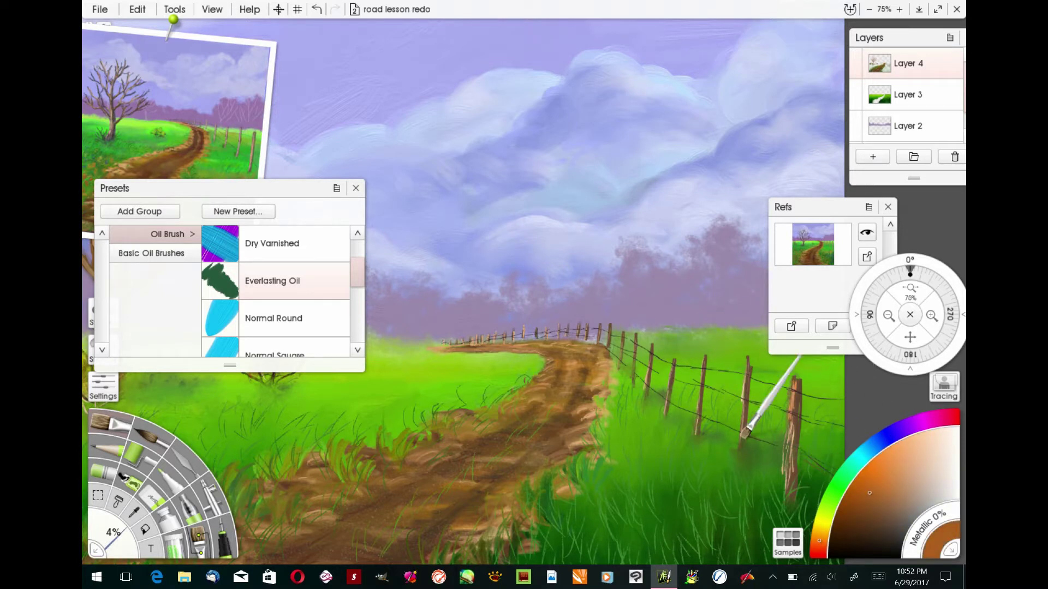
left_click_drag(635, 350, 792, 386)
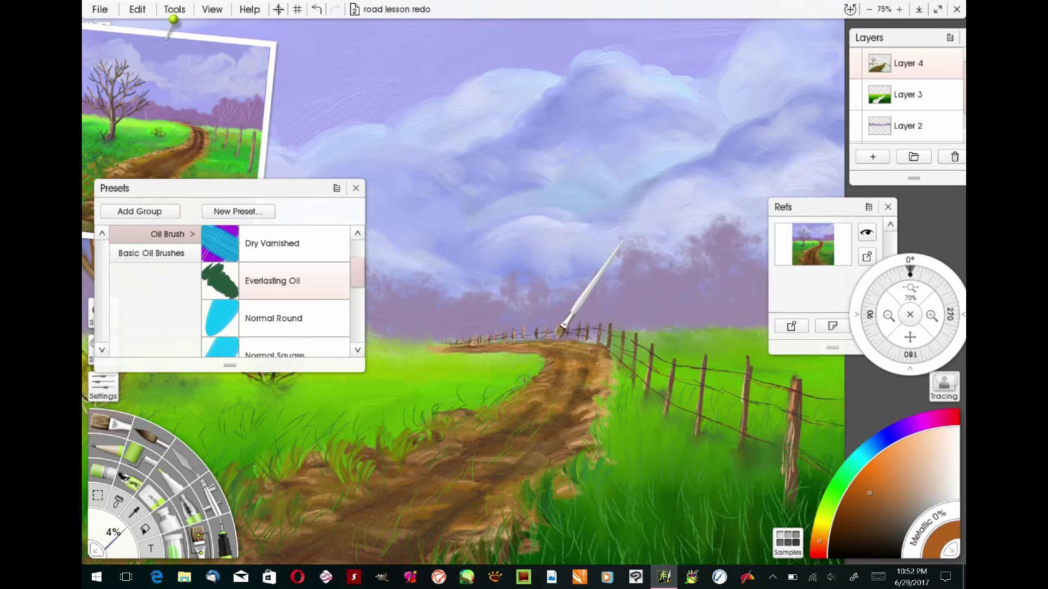
Soften the field edge along the far road bend in sampled yellow-green with the custom Bristle 7 brush at 31%
scroll(284, 292, "down", 3)
mouse_move(356, 307)
left_mouse_down()
mouse_move(355, 343)
mouse_move(357, 264)
left_mouse_up()
left_click(198, 541)
left_click(295, 264)
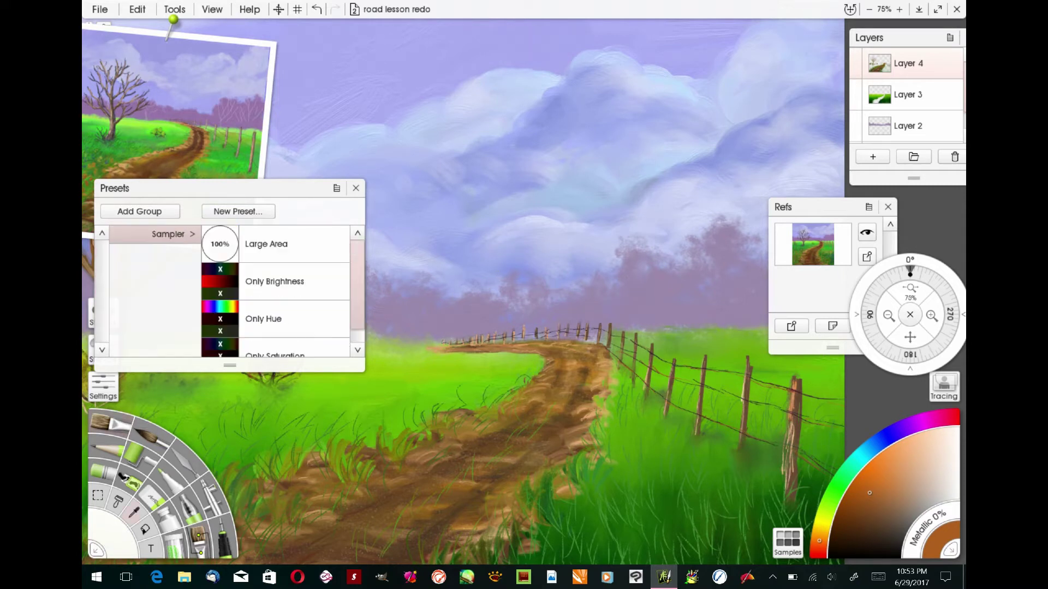
left_click(486, 363, "alt")
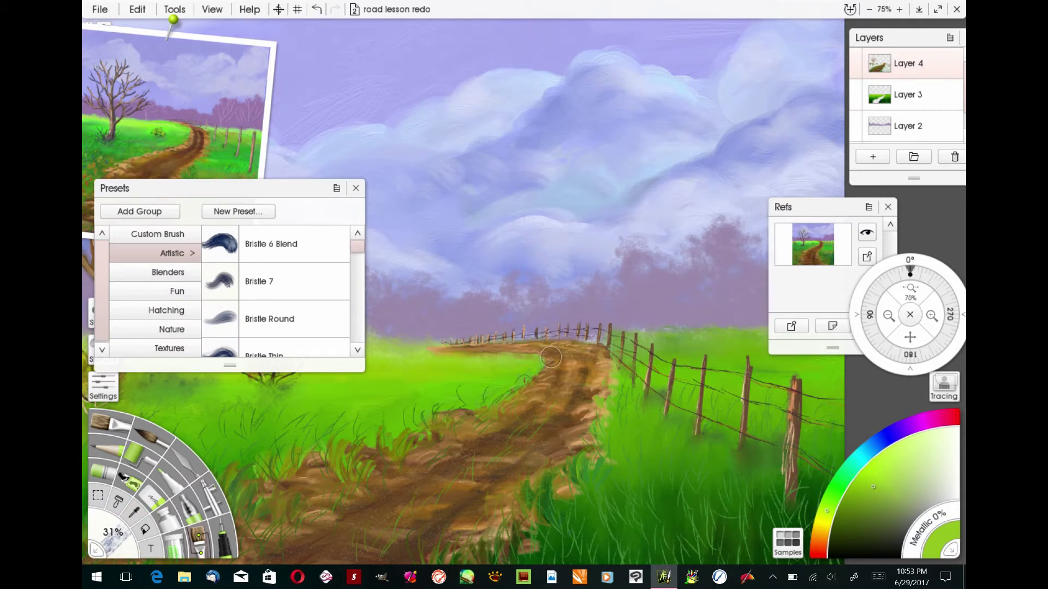
left_click(279, 289)
mouse_move(483, 353)
left_mouse_down()
mouse_move(550, 353)
mouse_move(394, 355)
left_mouse_up()
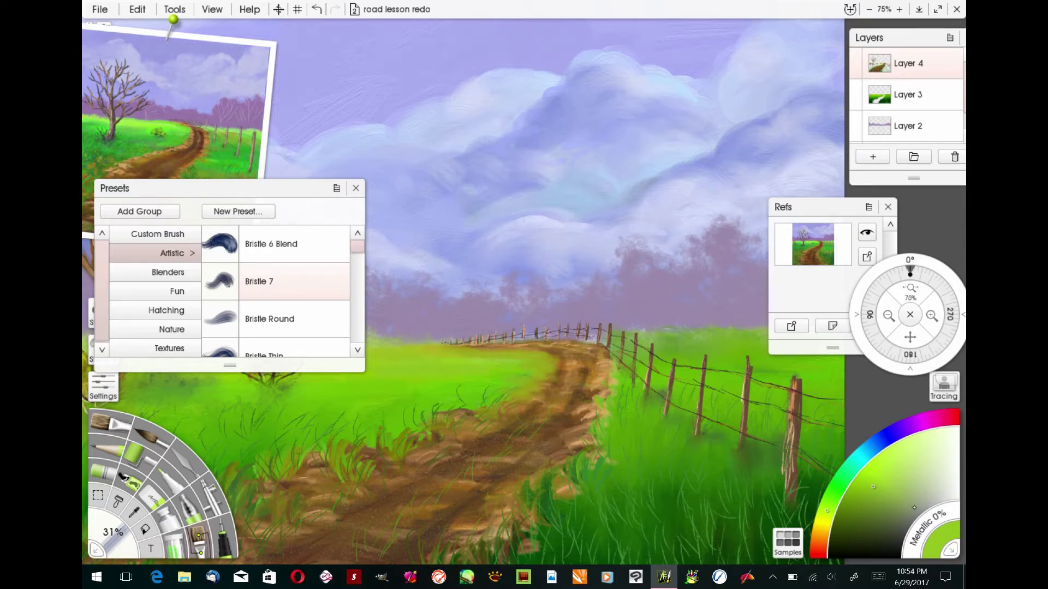
Sample browns from the road and touch up its inner edge at the bend
left_click(567, 353, "alt")
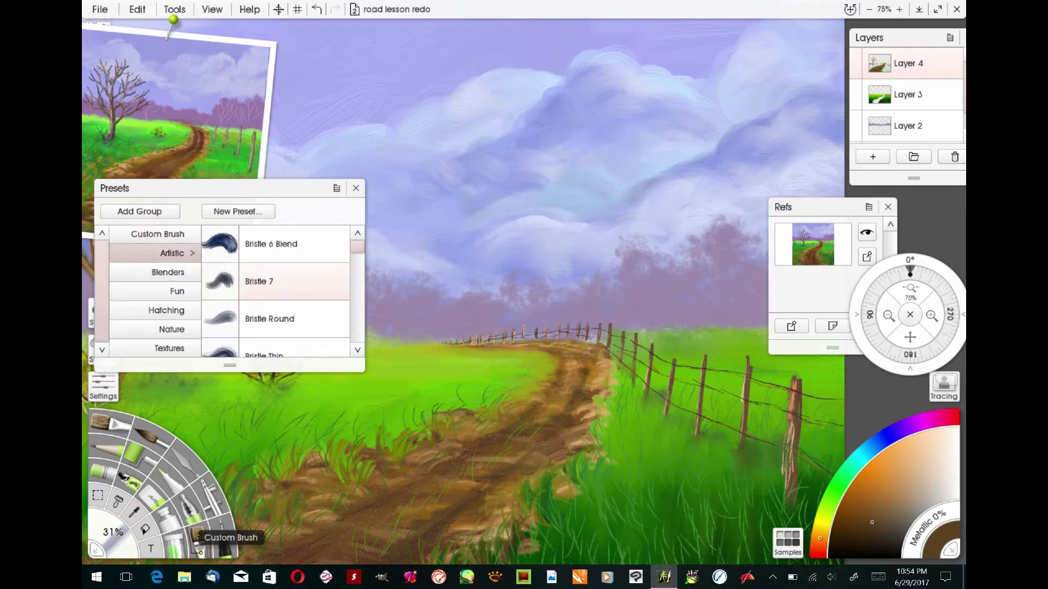
left_click(571, 358, "alt")
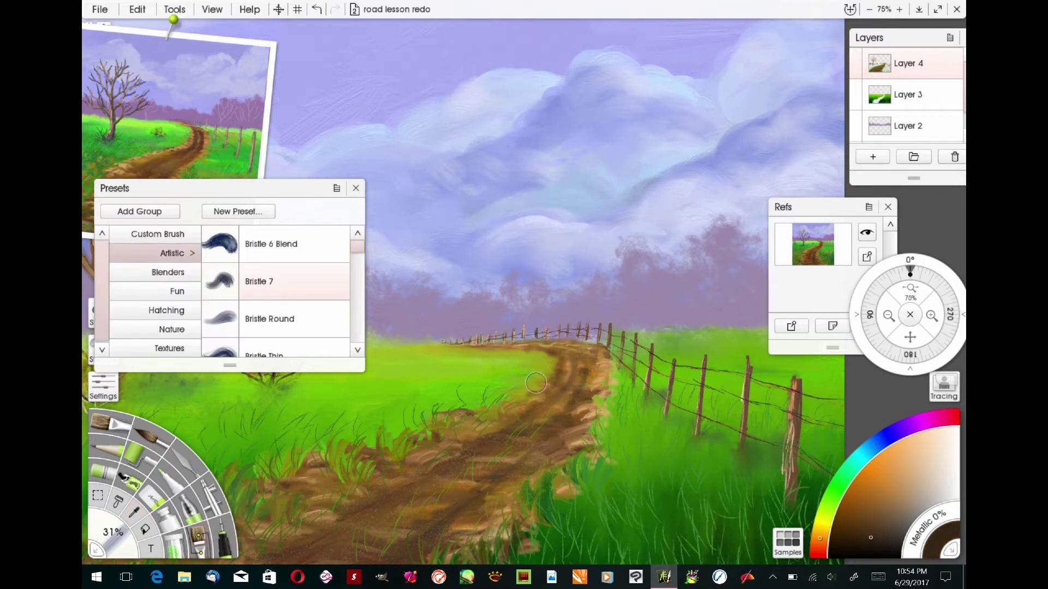
left_click(537, 390, "alt")
left_click_drag(539, 390, 563, 362)
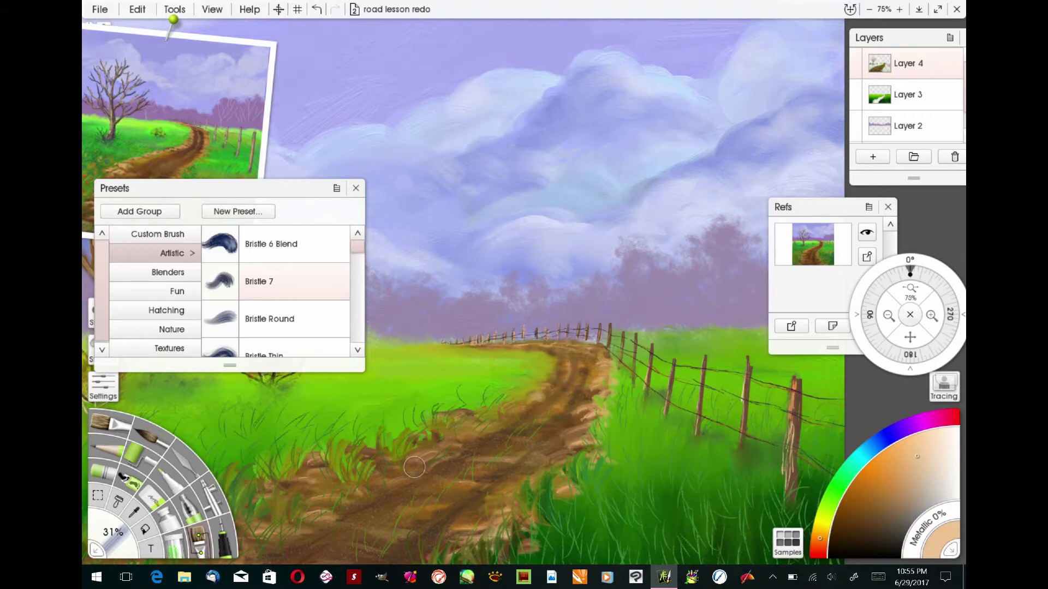
Choose the Dry Clumps oil brush preset, reduce it to 5% and pick a dark muted green
left_click(110, 423)
left_click(268, 281)
left_click_drag(121, 538, 106, 545)
left_click(828, 506)
left_click(878, 520)
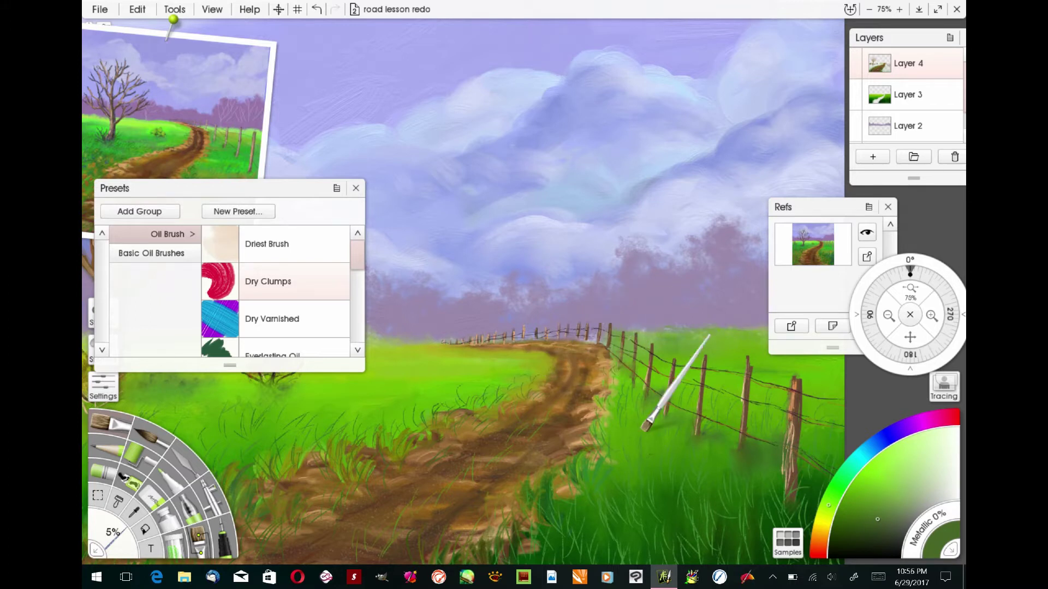
Shade the tree trunk in dark brown with the custom Bristle 7 brush at 31%
left_click(889, 316)
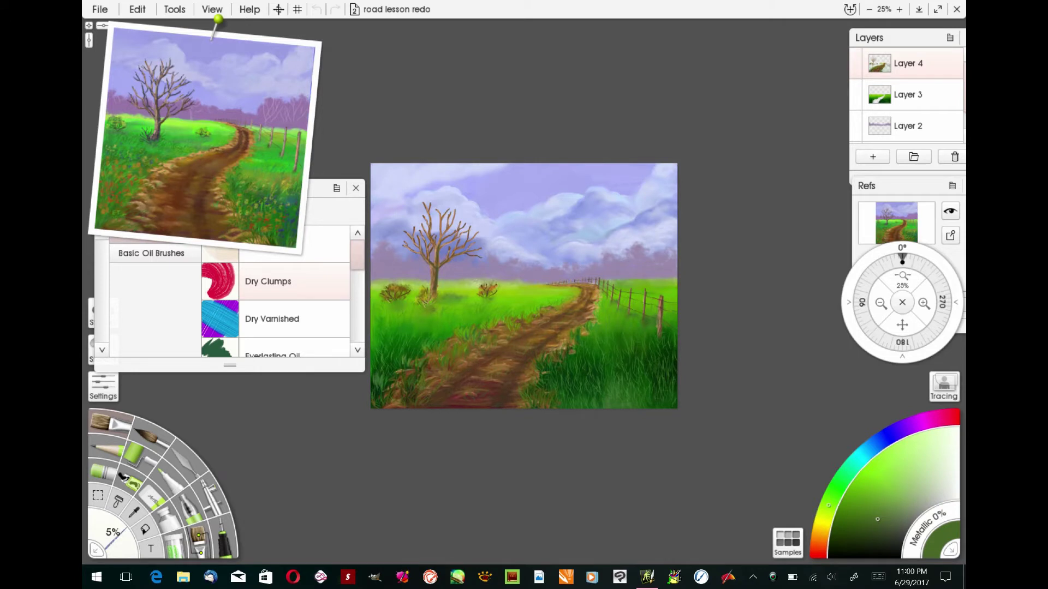
left_click(923, 304)
left_click_drag(902, 325, 898, 363)
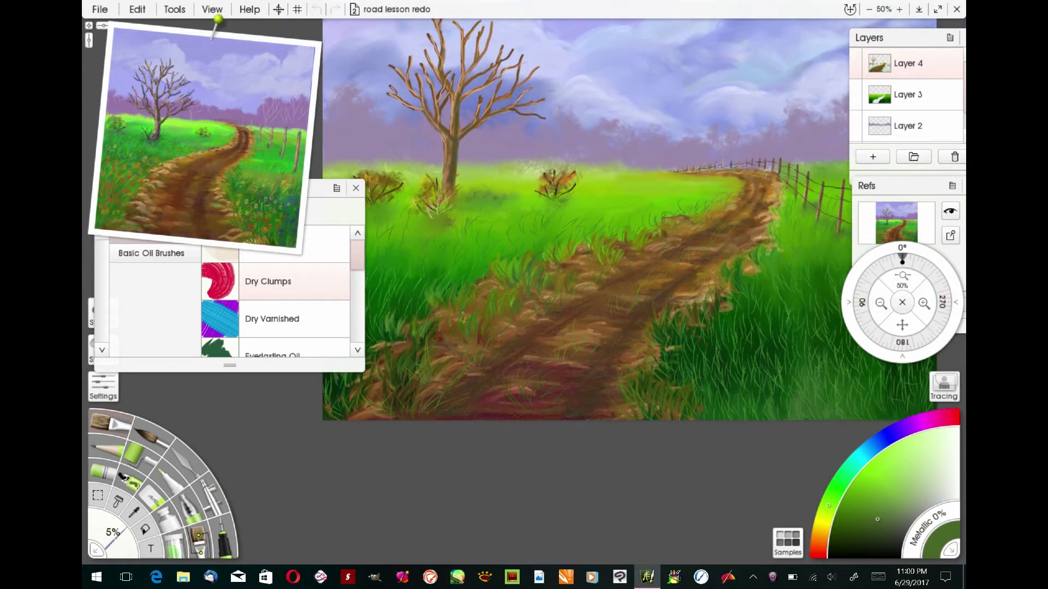
left_click(820, 536)
left_click(875, 525)
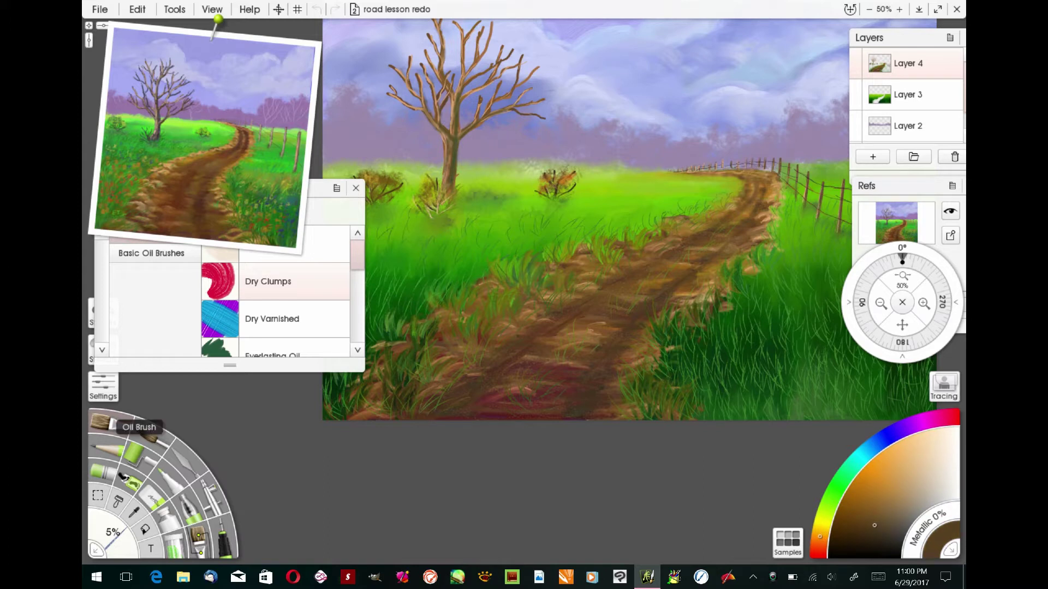
left_click(198, 547)
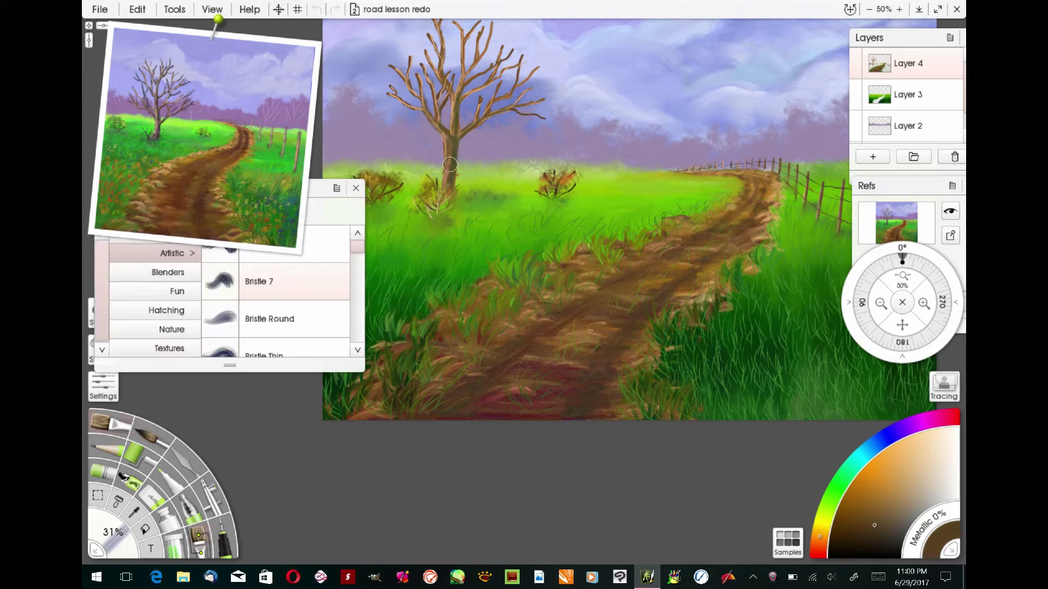
Highlight the tree trunk in light orange-tan with the Dry Clumps oil brush at 12%
left_click(904, 457)
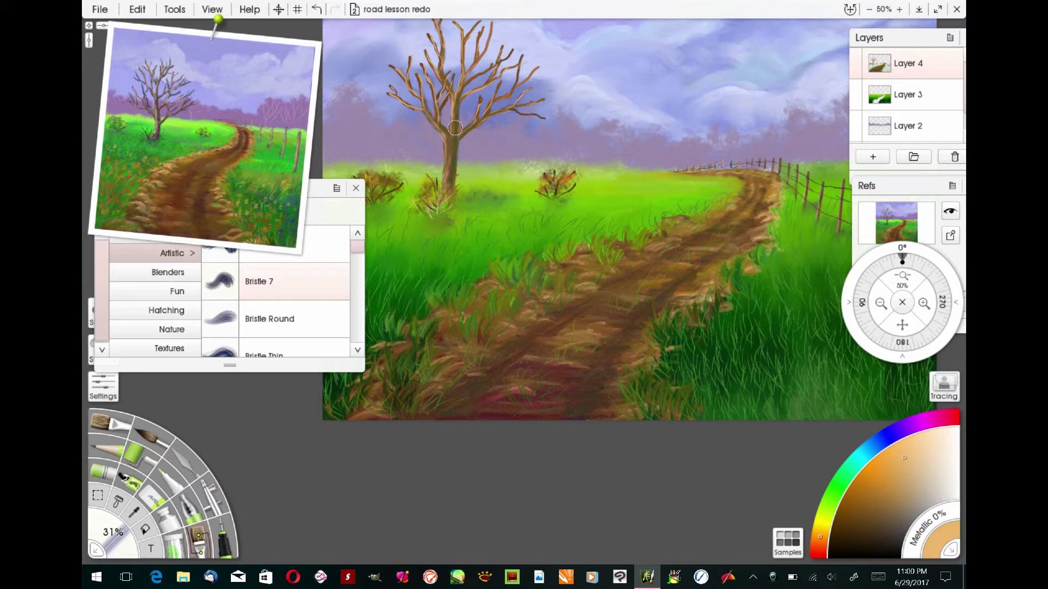
left_click(111, 423)
left_click_drag(452, 132, 452, 138)
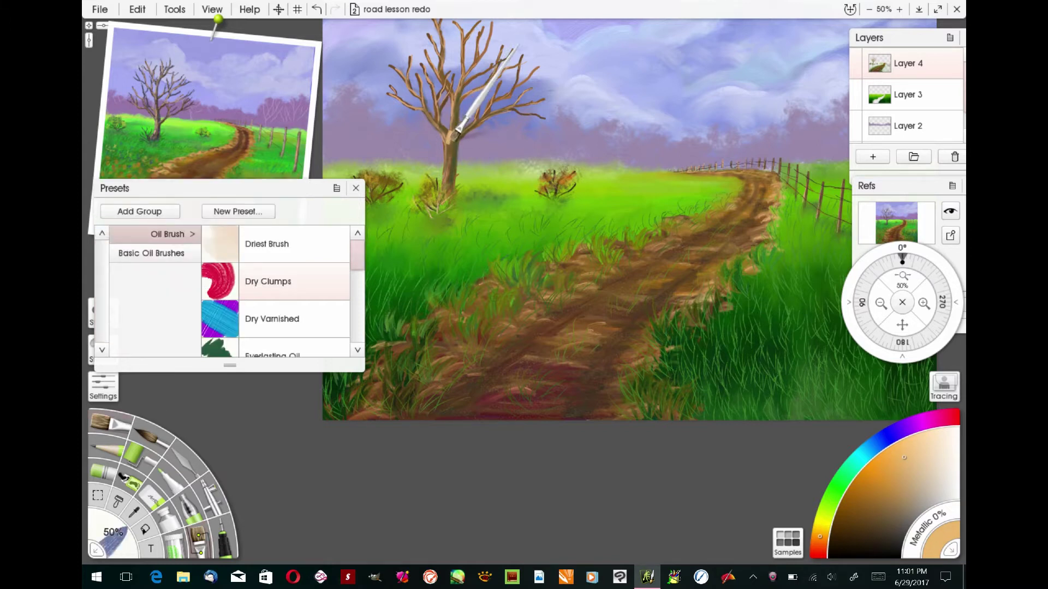
left_click(316, 9)
left_click_drag(121, 538, 101, 540)
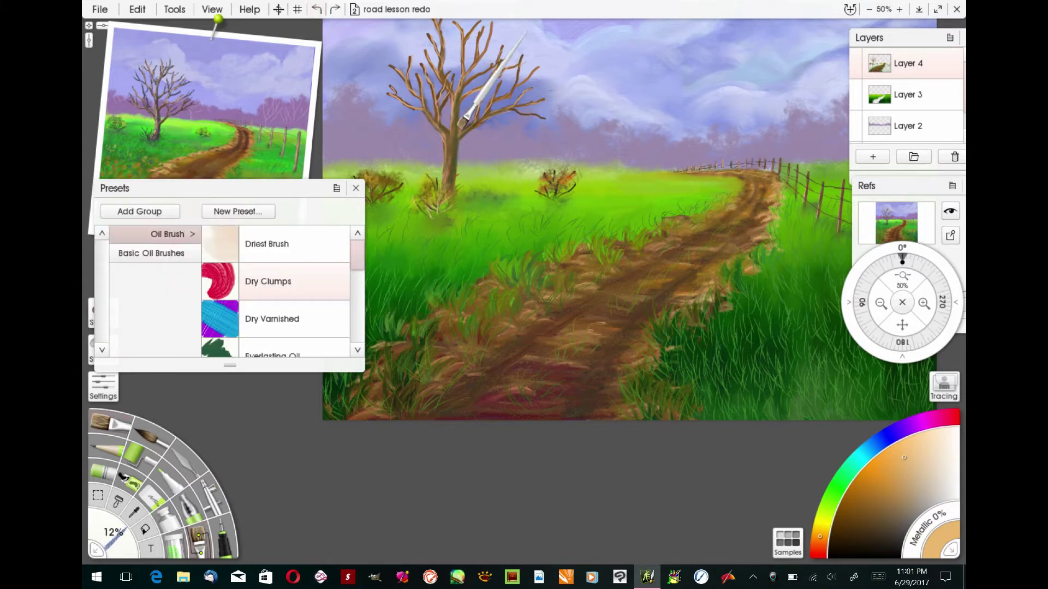
left_click_drag(451, 131, 446, 166)
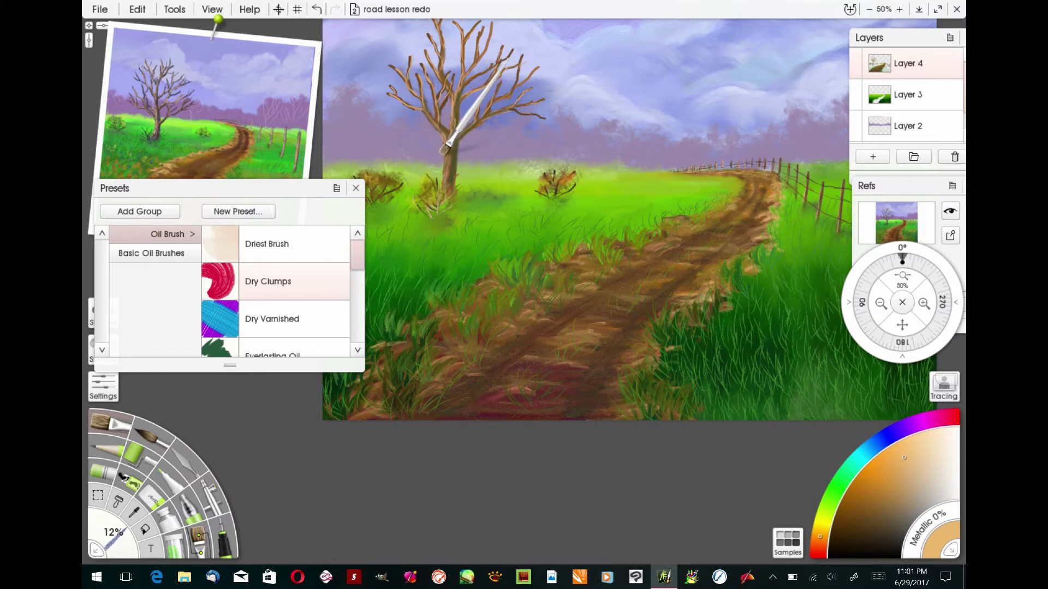
Switch to the custom brush and choose the Dots preset from the Textures group
left_click(198, 540)
left_click_drag(359, 253, 365, 297)
scroll(365, 298, "down", 12)
scroll(365, 266, "down", 6)
scroll(276, 292, "down", 10)
scroll(363, 339, "up", 15)
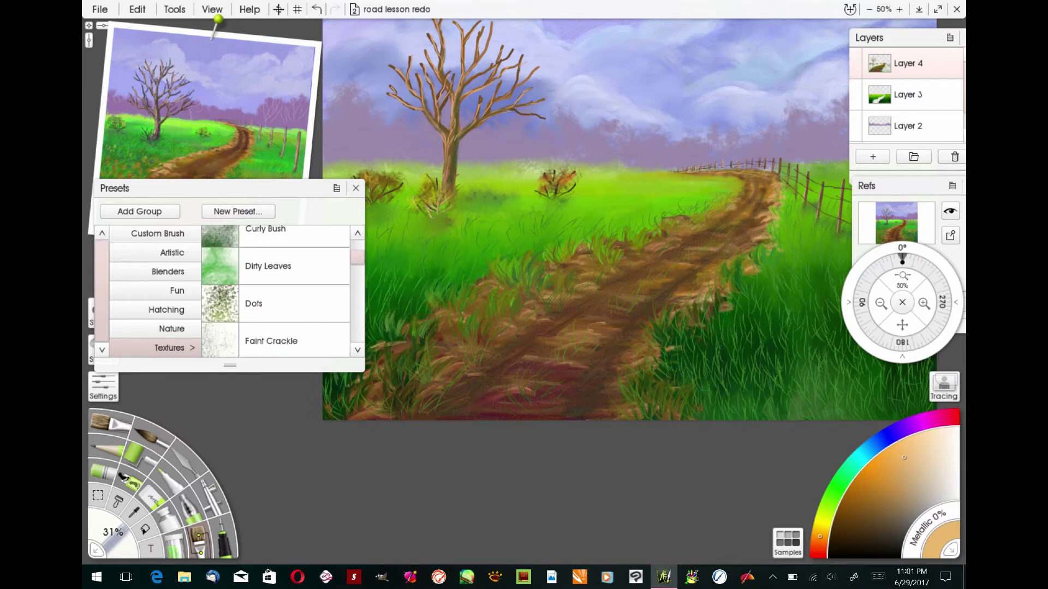
left_click(287, 304)
Pick a crimson colour and dab dotted flowers onto the grass right of the road
left_click(952, 417)
left_click(882, 482)
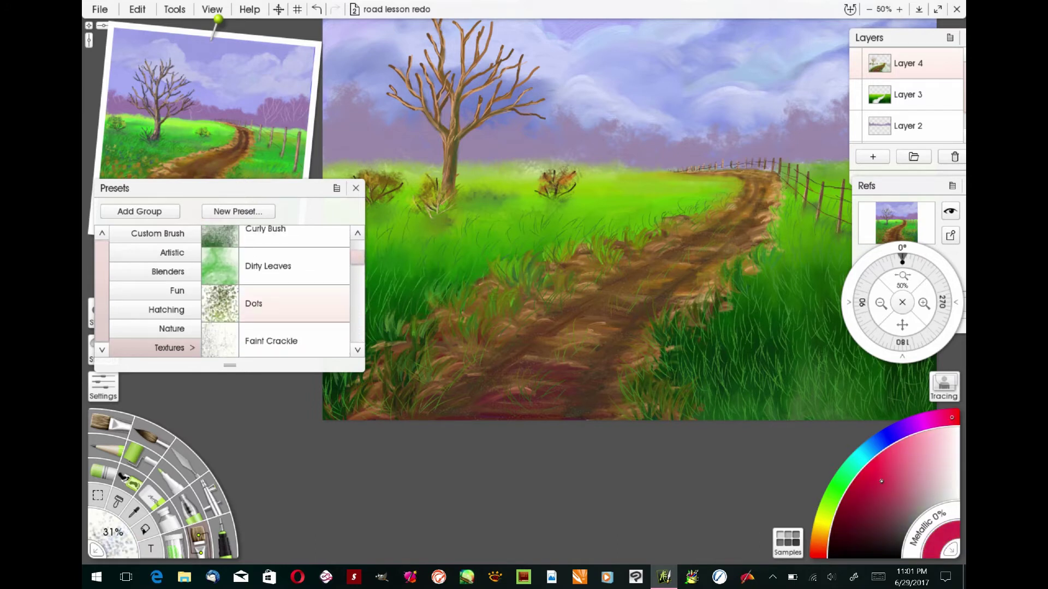
left_click_drag(733, 330, 762, 321)
left_click_drag(698, 358, 688, 343)
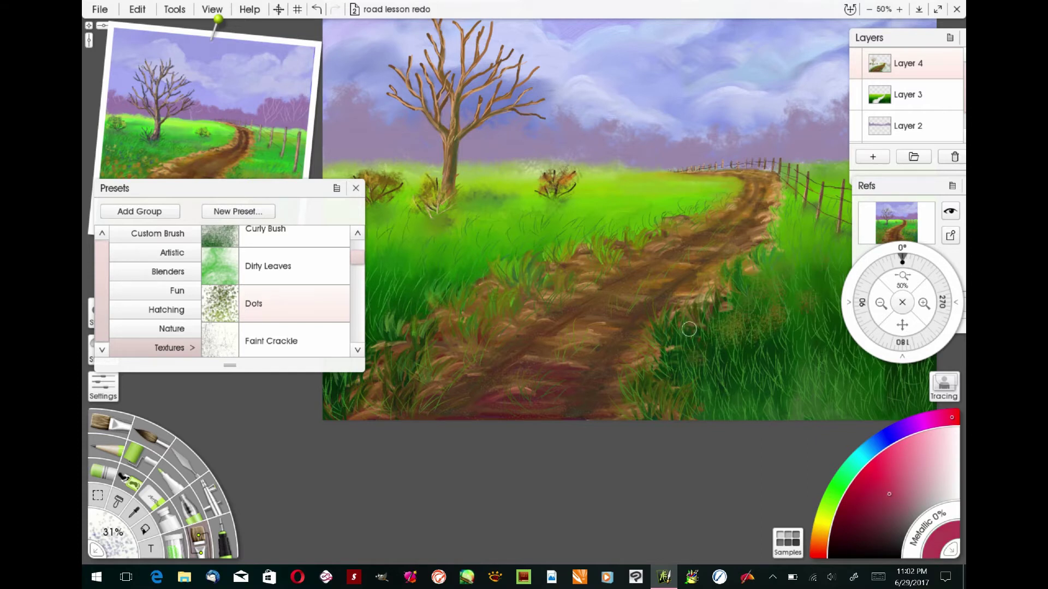
Add a new layer and paint crimson dotted flowers in the grass on both sides of the road
key("ctrl+shift+n")
left_click_drag(794, 360, 767, 312)
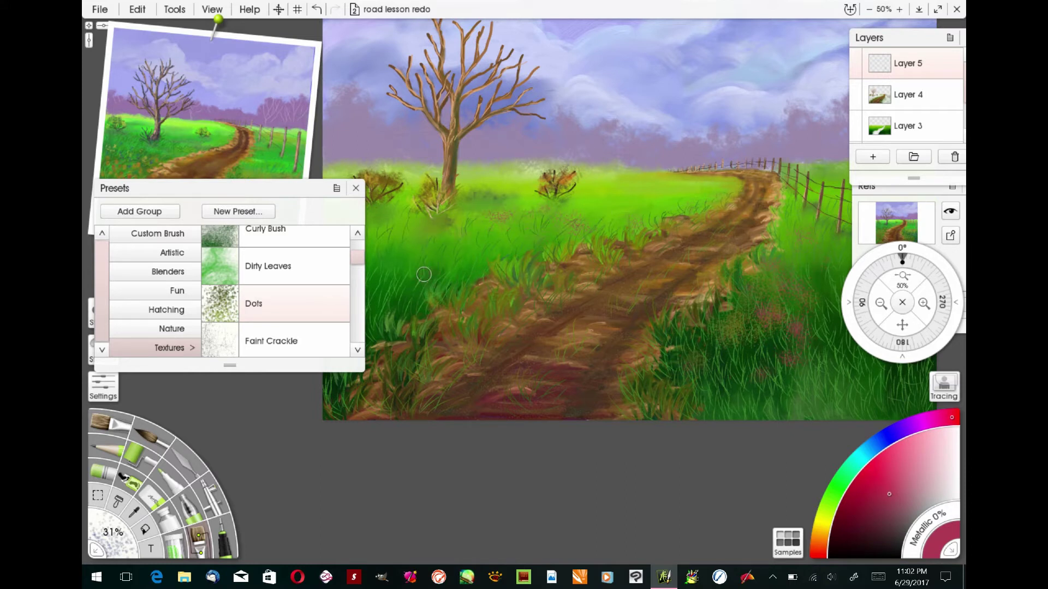
left_click_drag(379, 298, 418, 306)
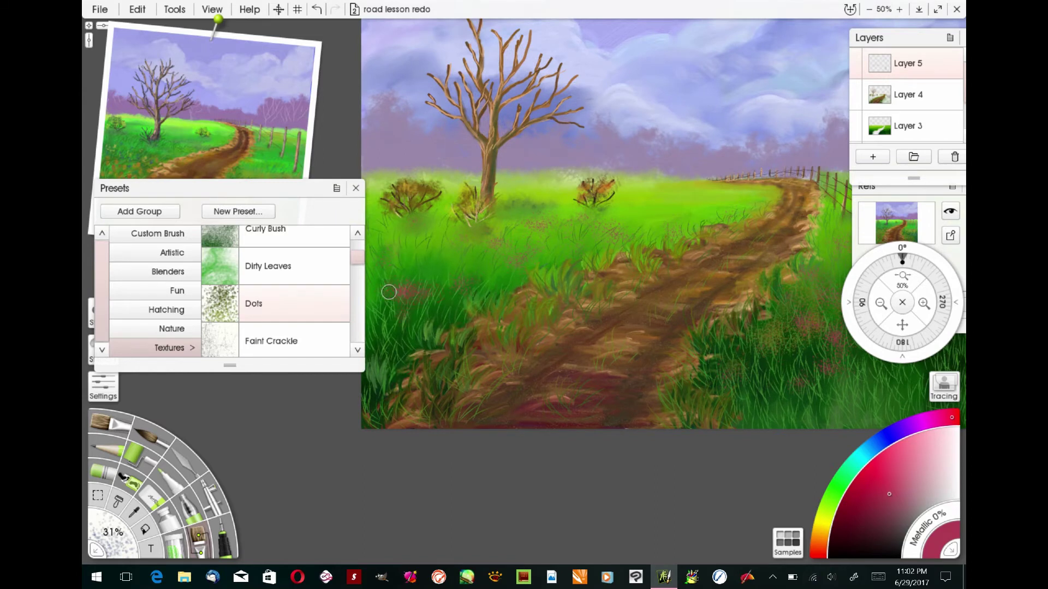
left_click_drag(415, 323, 399, 336)
left_click_drag(750, 358, 732, 368)
Pick yellow and paint dotted flowers through the grass between the road and the fence
mouse_move(902, 325)
left_mouse_down()
mouse_move(691, 420)
mouse_move(664, 450)
mouse_move(726, 442)
mouse_move(677, 472)
left_mouse_up()
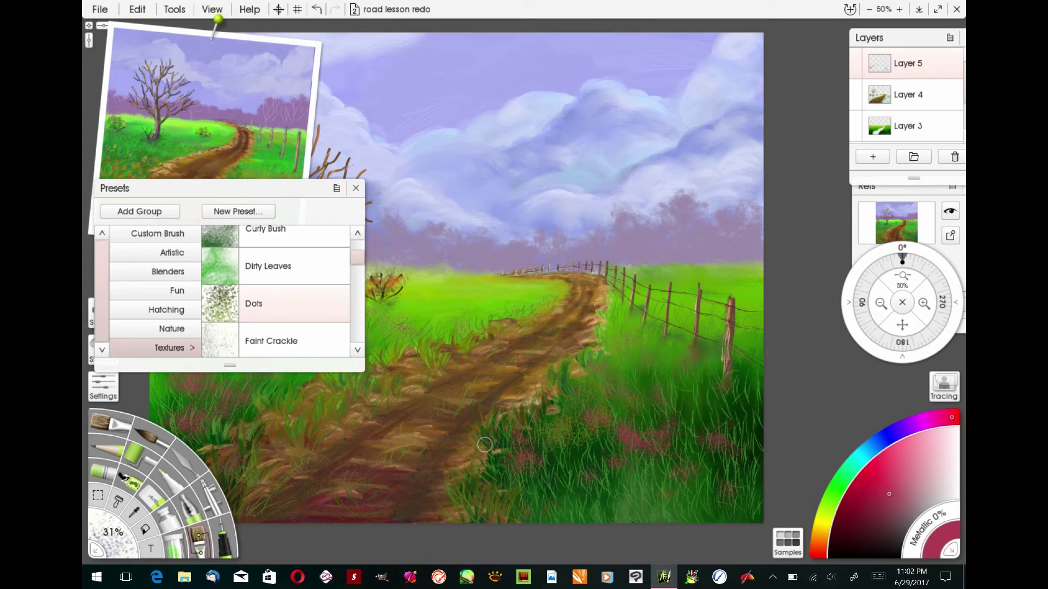
left_click(824, 524)
left_click(881, 462)
left_click_drag(570, 453, 591, 463)
left_click_drag(555, 417, 571, 434)
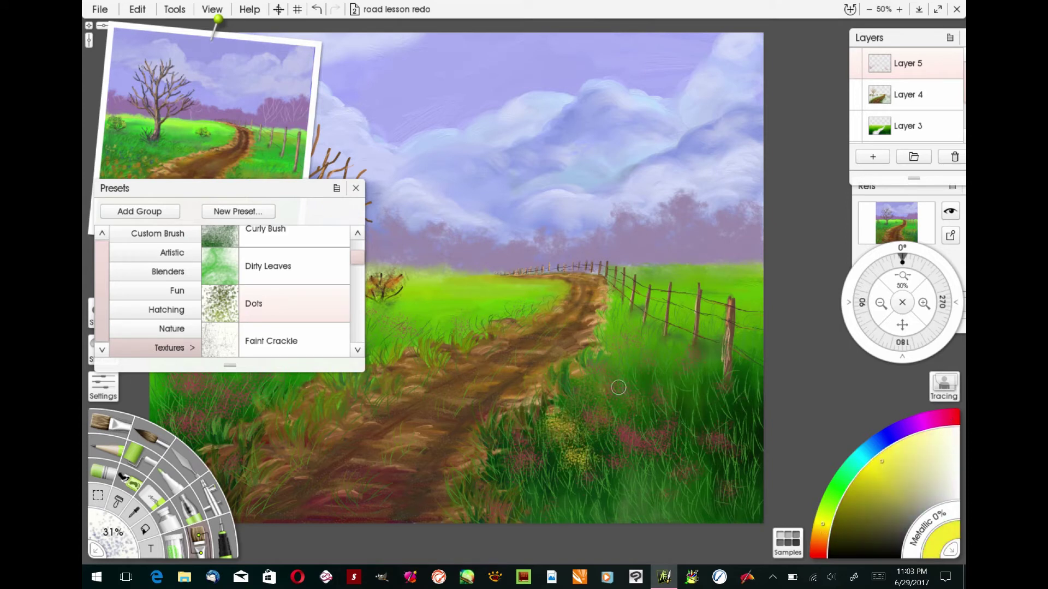
left_click_drag(641, 491, 610, 500)
left_click_drag(661, 376, 663, 360)
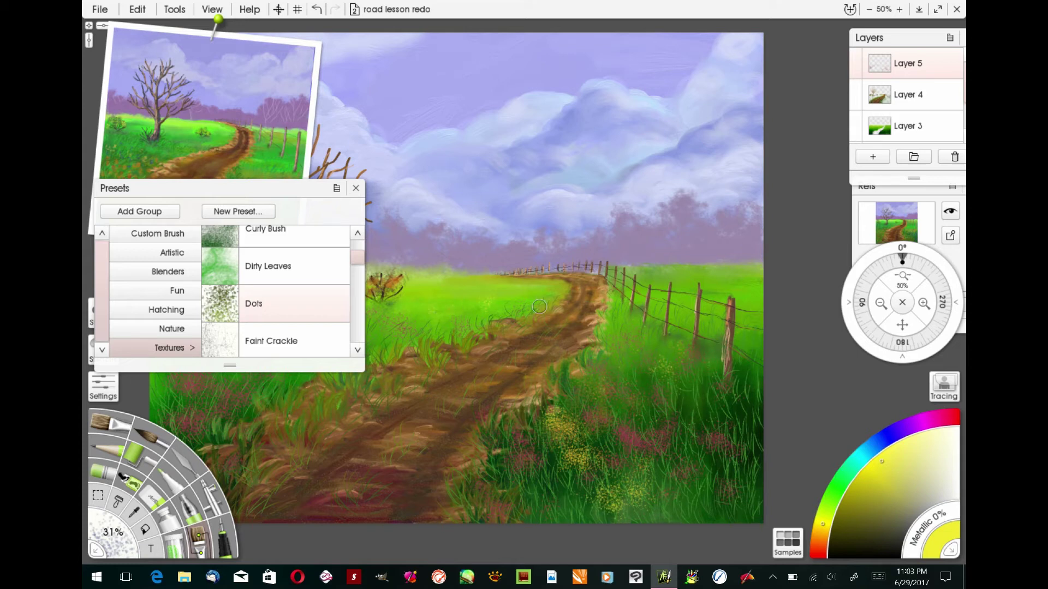
Add yellow dotted flowers along the road's left grass edge and in the right foreground
left_click_drag(434, 350, 441, 346)
left_click_drag(397, 354, 432, 359)
left_click_drag(575, 420, 554, 418)
left_click_drag(586, 511, 567, 503)
left_click_drag(493, 503, 488, 495)
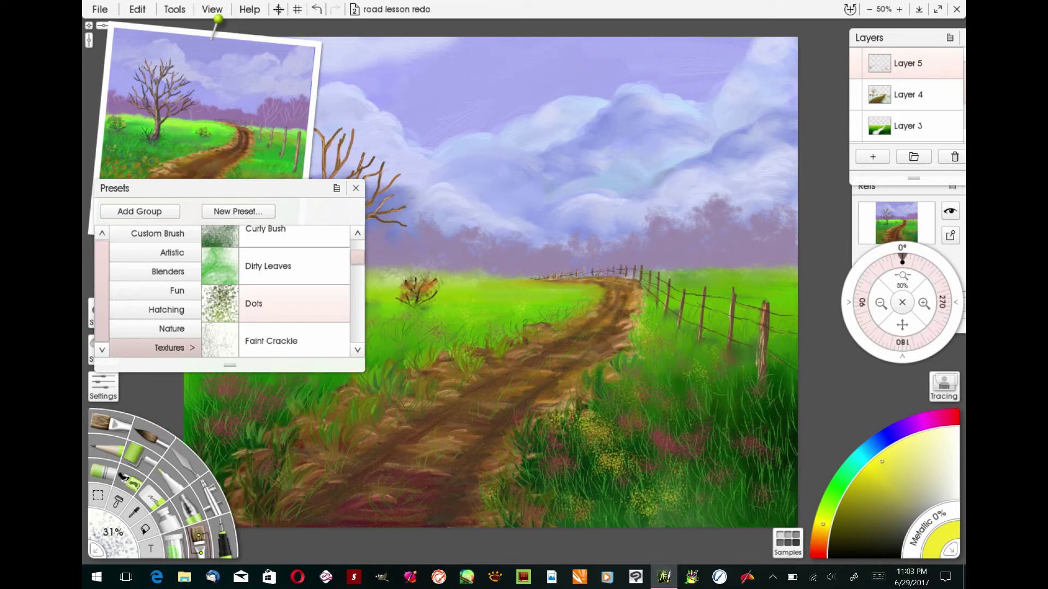
Scatter more yellow dotted flowers across the field left of the road, from the foreground up to the tree
left_click_drag(431, 349, 555, 359)
left_click_drag(443, 437, 470, 446)
left_click_drag(349, 456, 338, 469)
left_click_drag(338, 503, 323, 513)
left_click_drag(316, 427, 315, 412)
left_click_drag(385, 460, 383, 432)
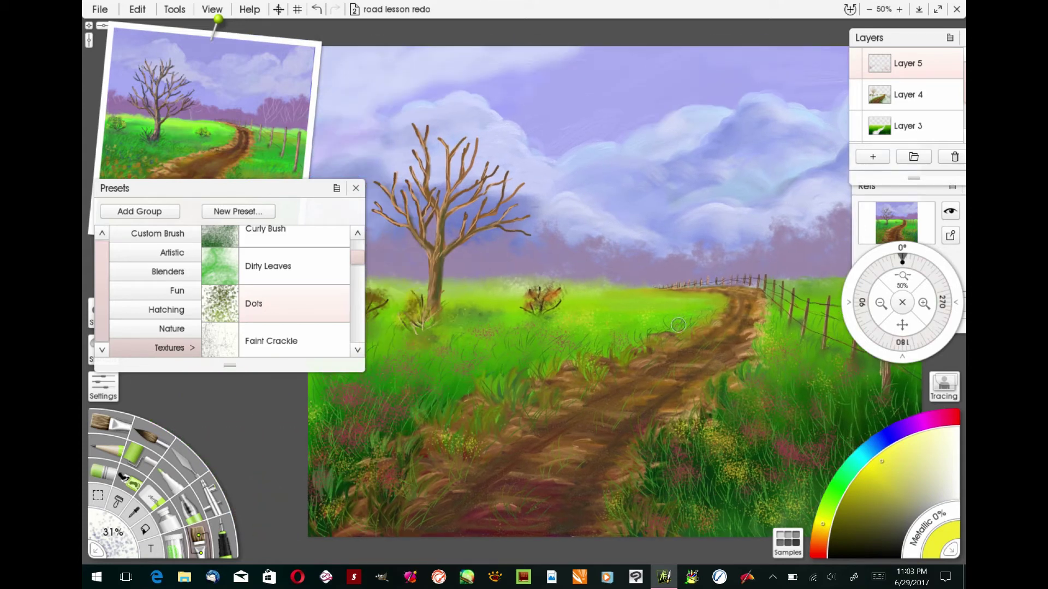
mouse_move(382, 331)
left_mouse_down()
mouse_move(290, 321)
mouse_move(456, 338)
mouse_move(392, 337)
left_mouse_up()
left_click_drag(390, 378, 390, 386)
left_click_drag(487, 431, 463, 441)
left_click_drag(503, 340, 447, 340)
Pick a deep blue and paint dotted flowers along both road edges and across the left field
left_click(891, 435)
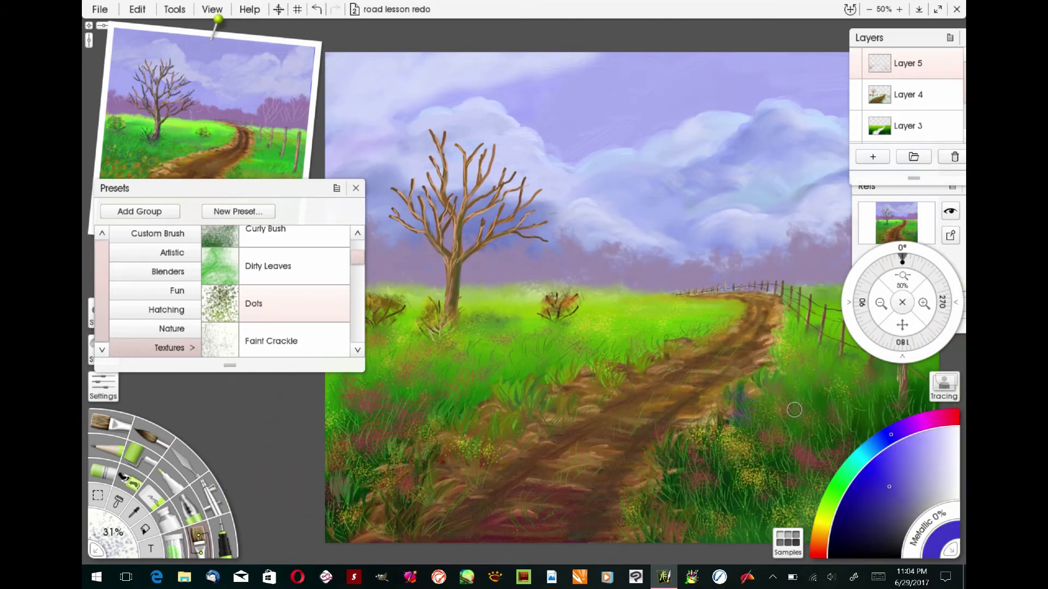
left_click_drag(902, 326, 824, 221)
mouse_move(701, 244)
left_mouse_down()
mouse_move(580, 233)
mouse_move(467, 274)
mouse_move(420, 260)
mouse_move(634, 332)
left_mouse_up()
mouse_move(460, 373)
left_mouse_down()
mouse_move(409, 464)
mouse_move(520, 450)
mouse_move(577, 359)
left_mouse_up()
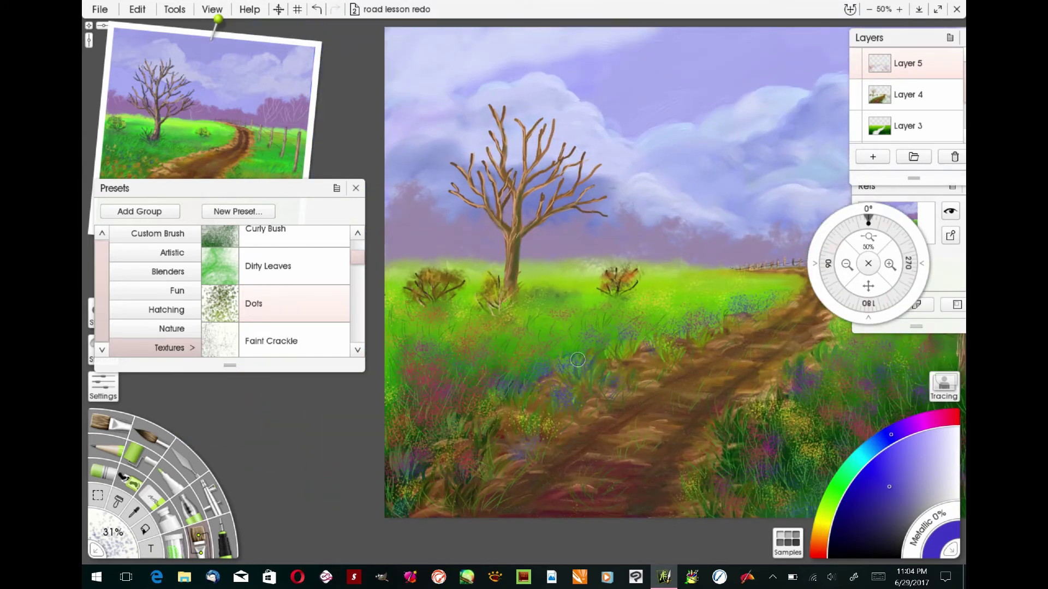
key("ctrl+minus")
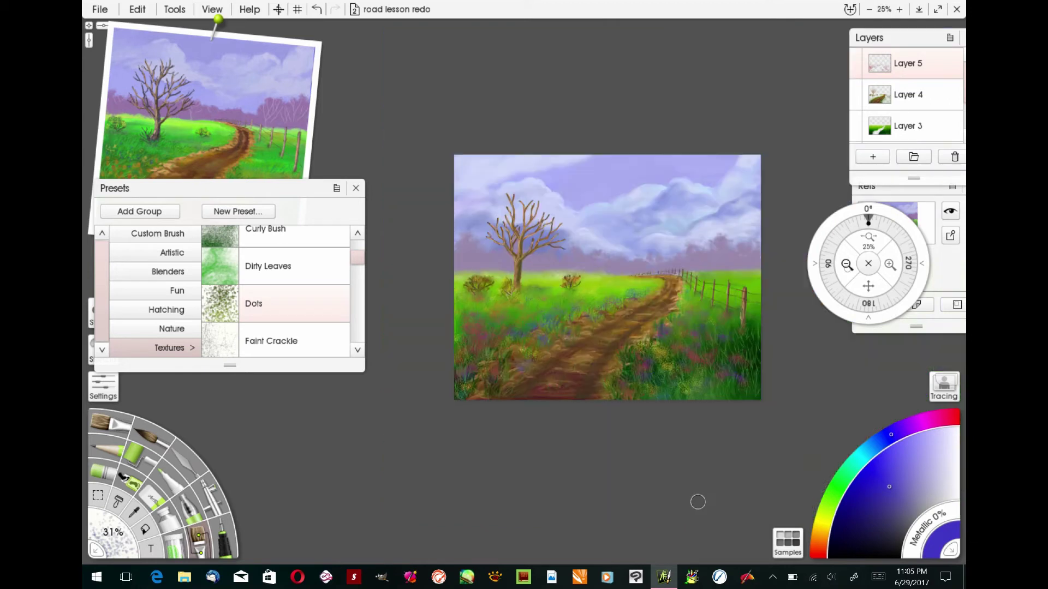
Paint magenta flowers in the right foreground grass with the Particles 2 texture preset at 31%
left_click(891, 265)
left_click_drag(868, 286, 623, 188)
left_click_drag(358, 258, 358, 290)
left_click(265, 311)
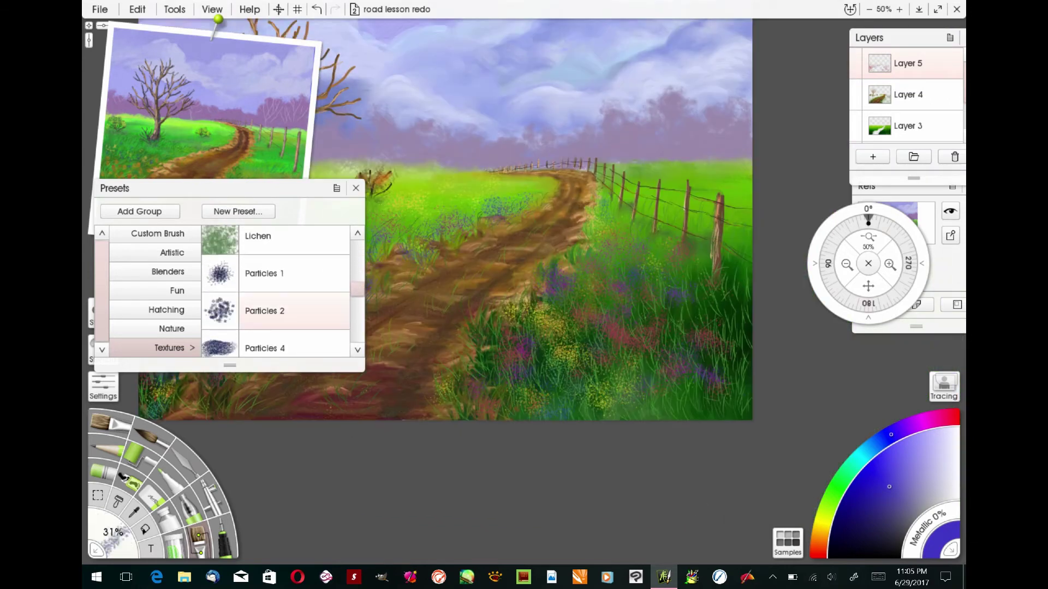
left_click(820, 544)
left_click(928, 422)
mouse_move(702, 382)
left_mouse_down()
mouse_move(706, 356)
mouse_move(725, 406)
mouse_move(689, 345)
mouse_move(744, 378)
left_mouse_up()
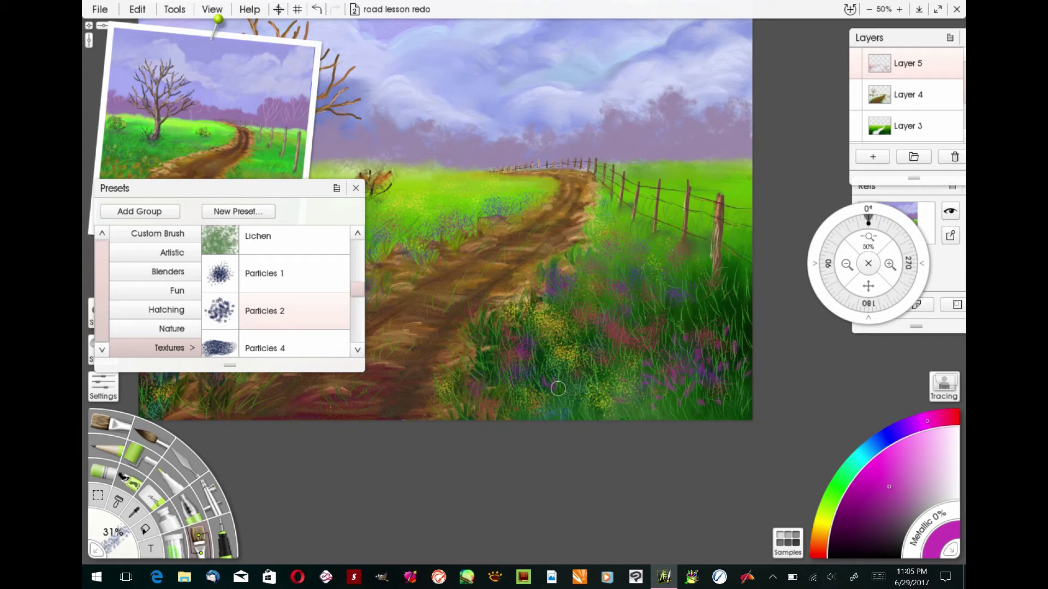
Pick orange and paint flowers in the right foreground grass with the Particles 2 preset at 31%
left_click(820, 536)
left_click(819, 545)
left_click(870, 477)
mouse_move(666, 320)
left_mouse_down()
mouse_move(698, 354)
mouse_move(728, 317)
mouse_move(743, 340)
mouse_move(707, 292)
mouse_move(706, 406)
mouse_move(687, 398)
mouse_move(652, 418)
left_mouse_up()
Paint purple and red-orange flowers across the grass left of the road, sampling the purple from the painting
left_click_drag(404, 378, 627, 441)
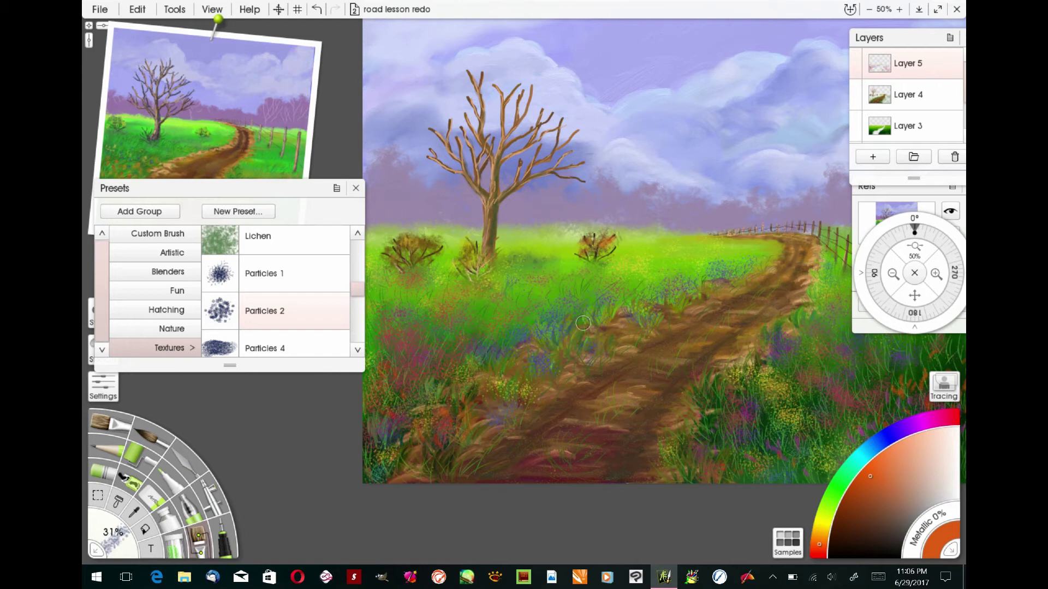
left_click(529, 362, "alt")
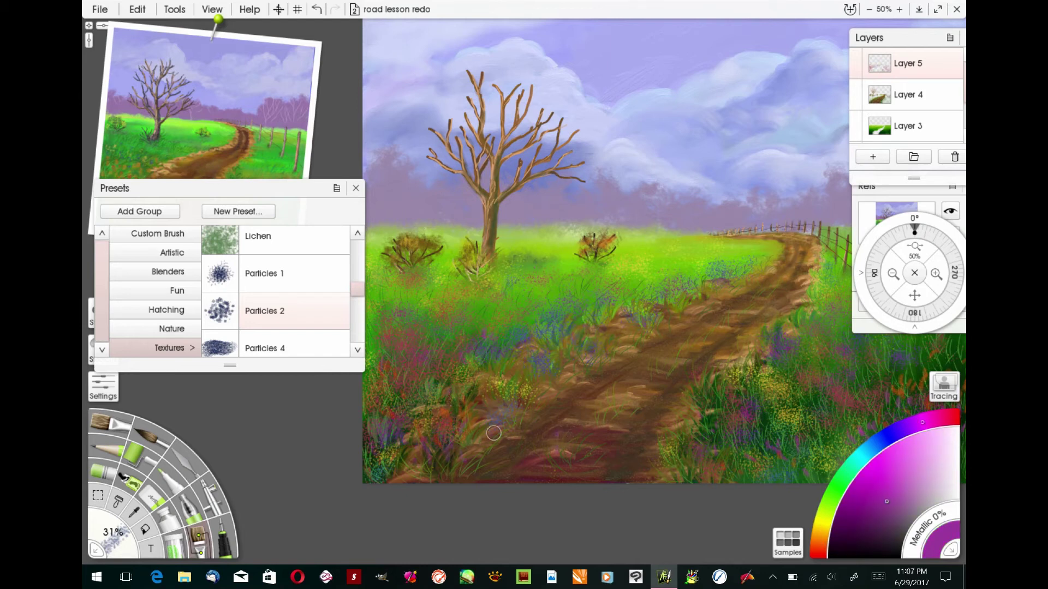
left_click(818, 547)
left_click(865, 481)
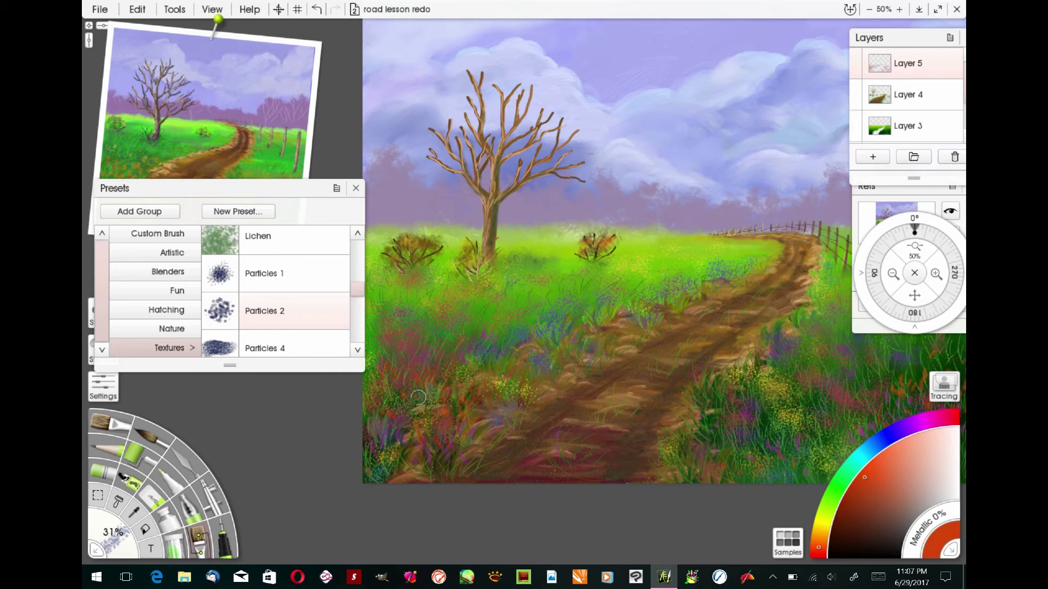
left_click_drag(916, 298, 819, 297)
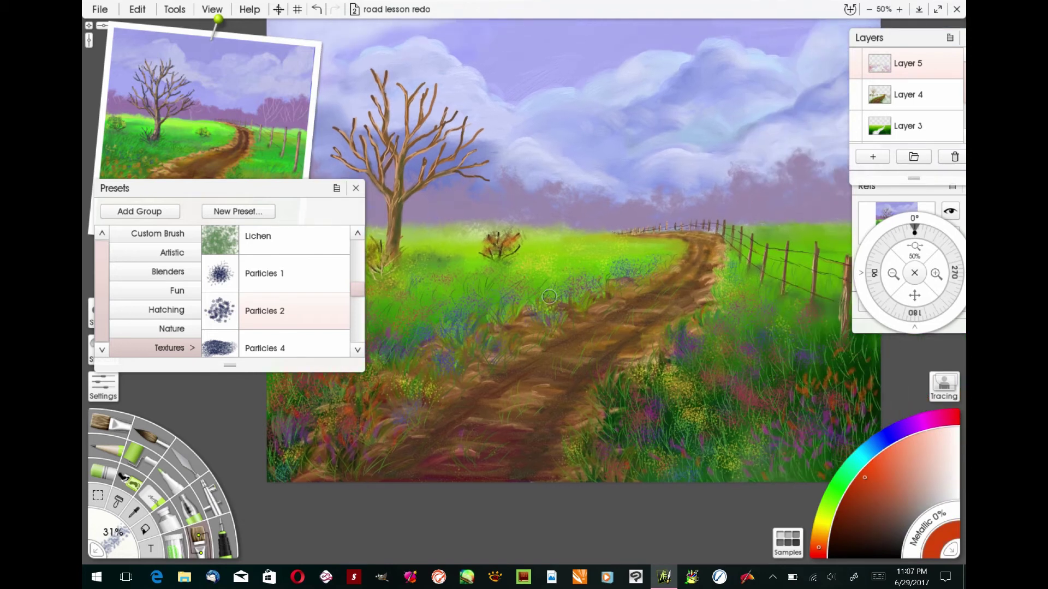
left_click(893, 274)
left_click(936, 274)
Paint thin pale bare trunks and branches in the distant tree line above the road with the Dry Clumps oil brush at 12%
left_click_drag(915, 295, 747, 411)
left_click(110, 424)
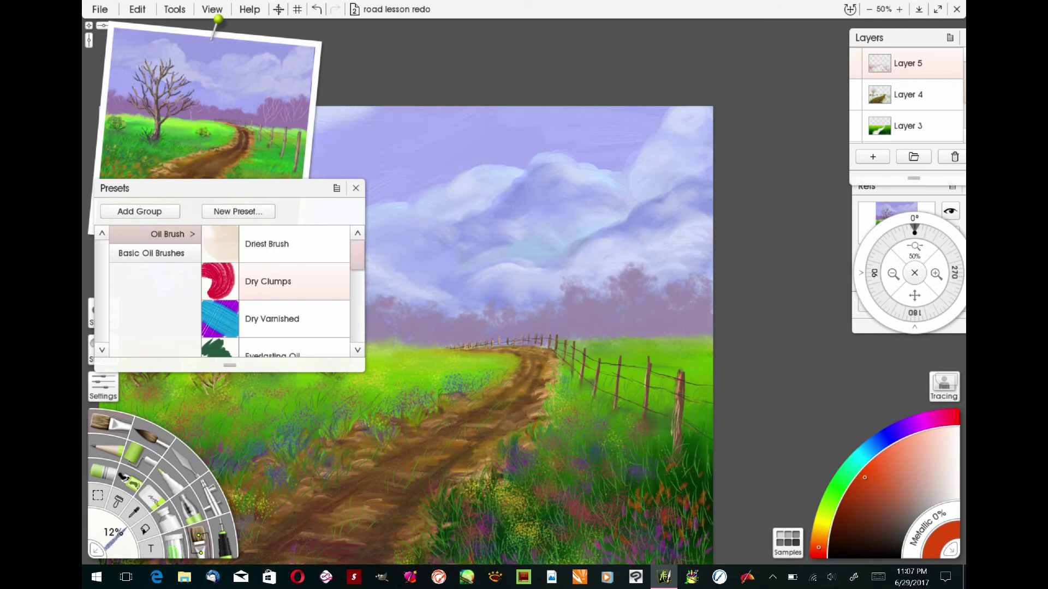
left_click_drag(943, 432, 945, 497)
left_click_drag(697, 334, 699, 303)
left_click_drag(700, 315, 707, 305)
left_click_drag(686, 323, 675, 291)
left_click_drag(685, 296, 688, 282)
left_click_drag(640, 332, 635, 324)
mouse_move(644, 279)
left_mouse_down()
mouse_move(666, 297)
mouse_move(638, 333)
mouse_move(589, 334)
mouse_move(552, 316)
mouse_move(508, 341)
mouse_move(501, 292)
left_mouse_up()
left_click_drag(633, 251, 704, 248)
left_click_drag(537, 314, 513, 336)
mouse_move(513, 336)
left_mouse_down()
mouse_move(525, 328)
mouse_move(503, 318)
left_mouse_up()
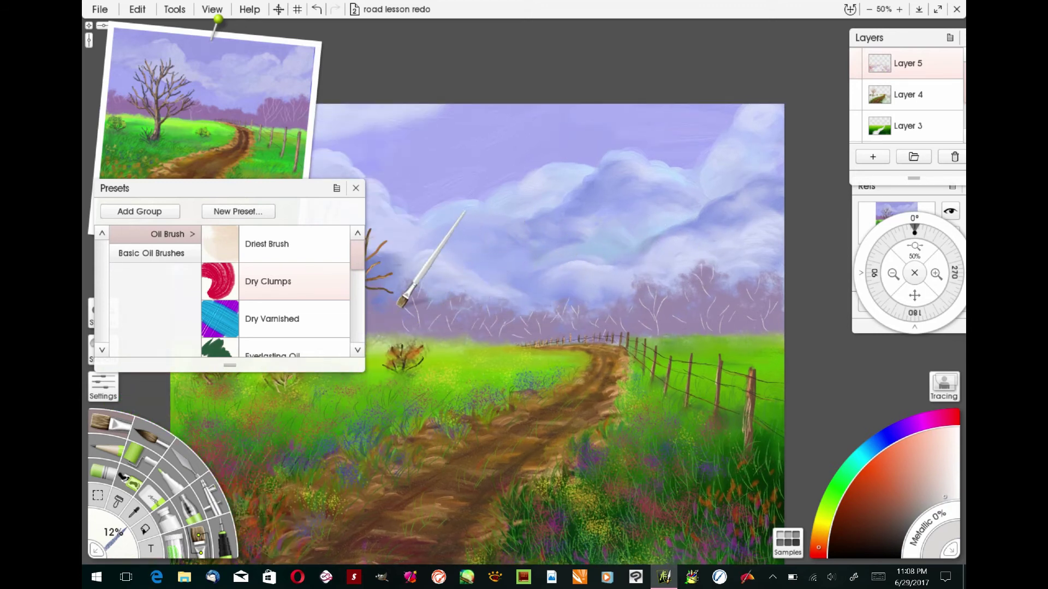
Continue the pale branches along the tree line around the large tree, switching to Layer 3
left_click_drag(403, 296, 536, 289)
left_click(955, 131)
left_click_drag(369, 300, 411, 303)
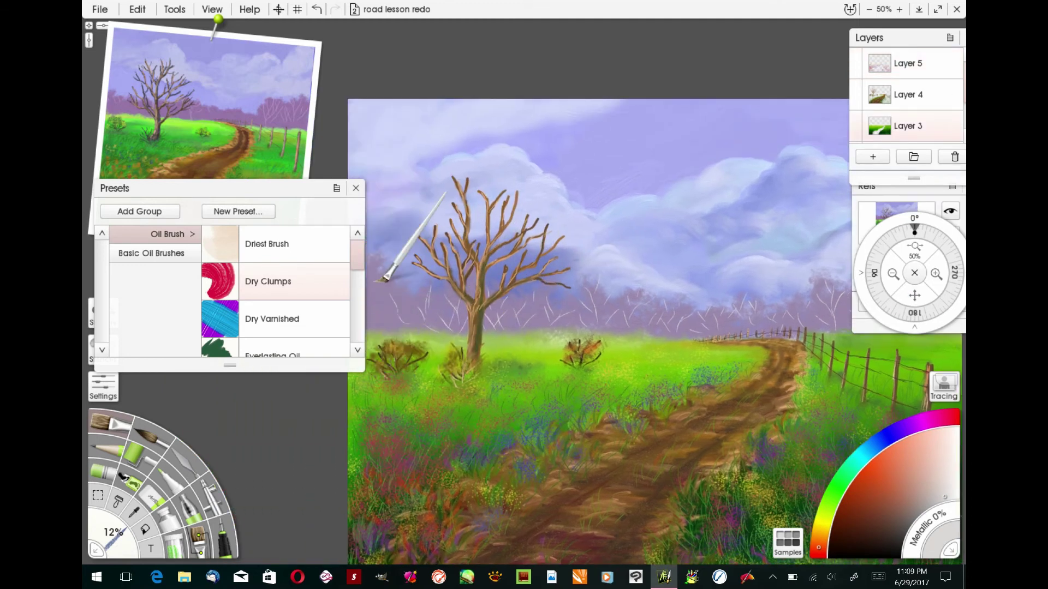
left_click_drag(914, 304, 954, 303)
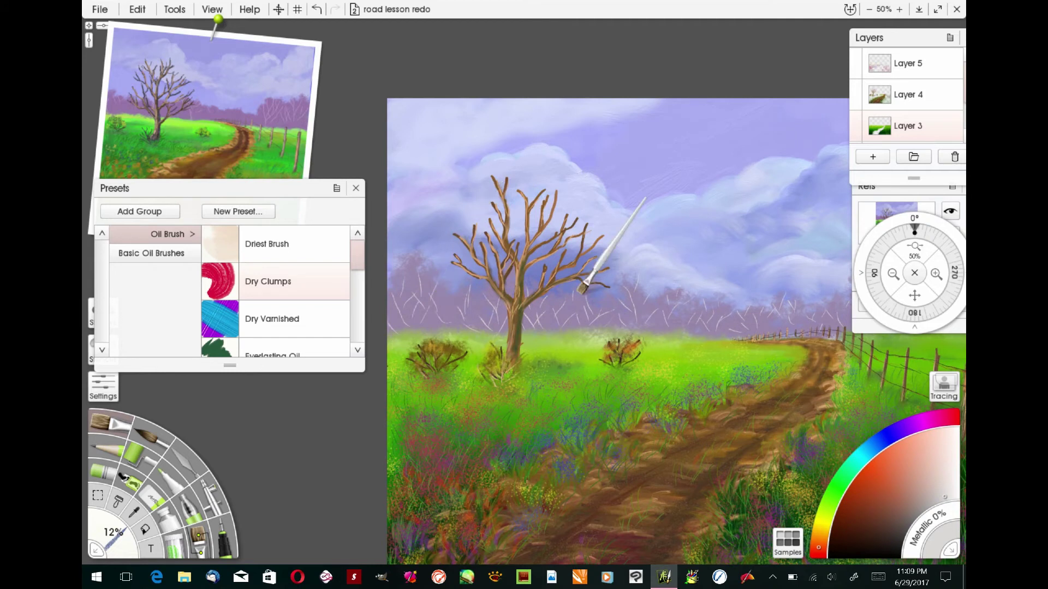
Soften the pale distant branches on Layer 5 with the palette knife at 55%
key("k")
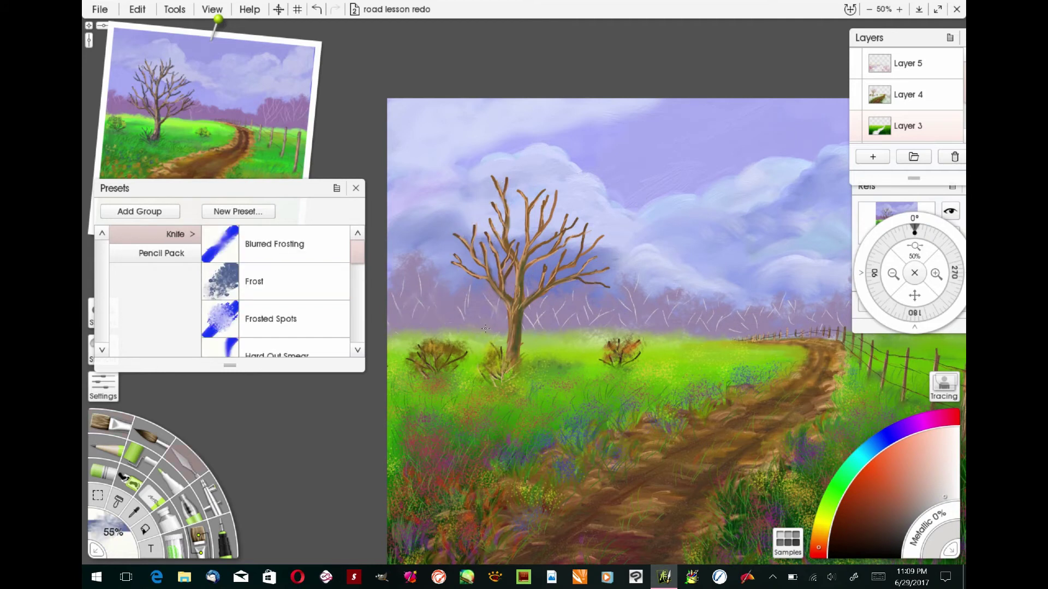
left_click(908, 63)
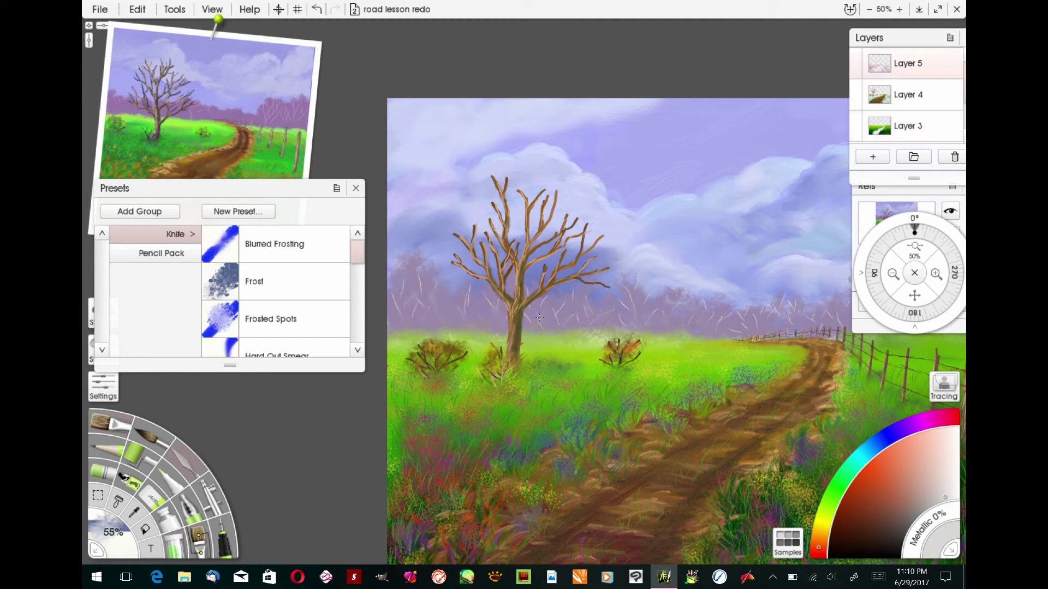
left_click_drag(728, 320, 567, 323)
left_click_drag(676, 322, 573, 330)
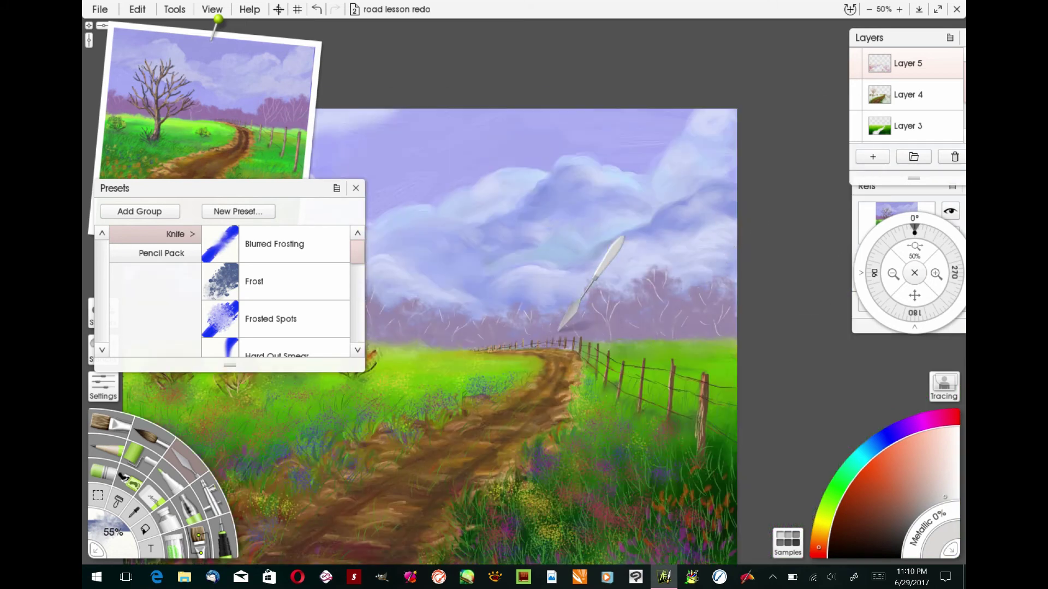
Sign the painting in orange-red with initials and 2017 in its lower right corner, using the Dry Clumps oil brush at 12%
left_click(894, 274)
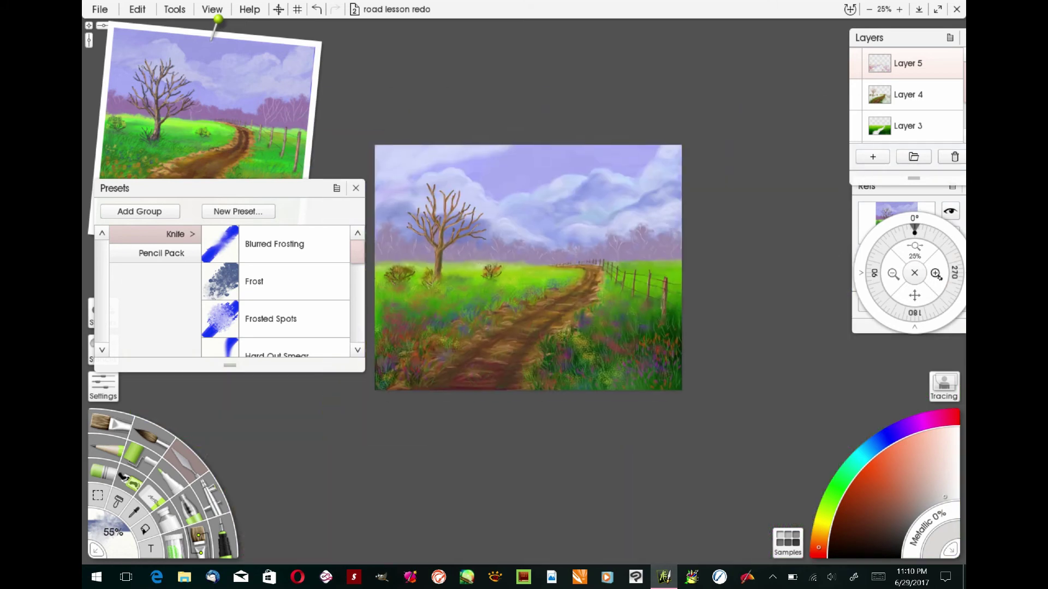
left_click(937, 274)
left_click(937, 274)
left_click(102, 422)
left_click_drag(650, 249, 648, 265)
left_click_drag(650, 250, 681, 250)
left_click_drag(675, 251, 656, 287)
left_click_drag(664, 276, 673, 288)
left_click_drag(678, 277, 683, 290)
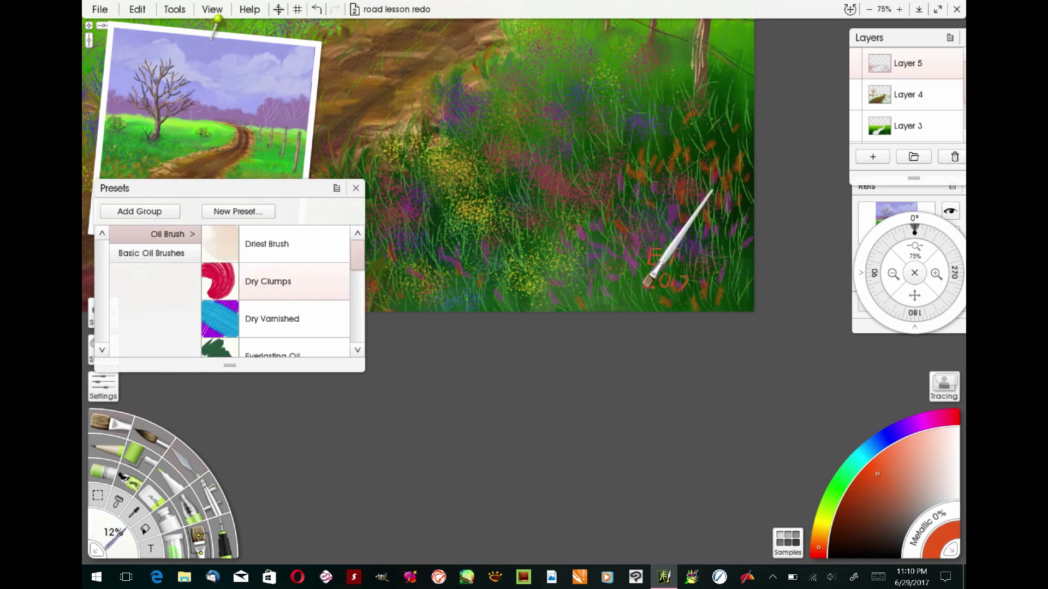
Close the brush presets and move the reference image clear of the painting so the whole canvas shows at 50% zoom
left_click_drag(915, 296, 965, 438)
left_click(893, 274)
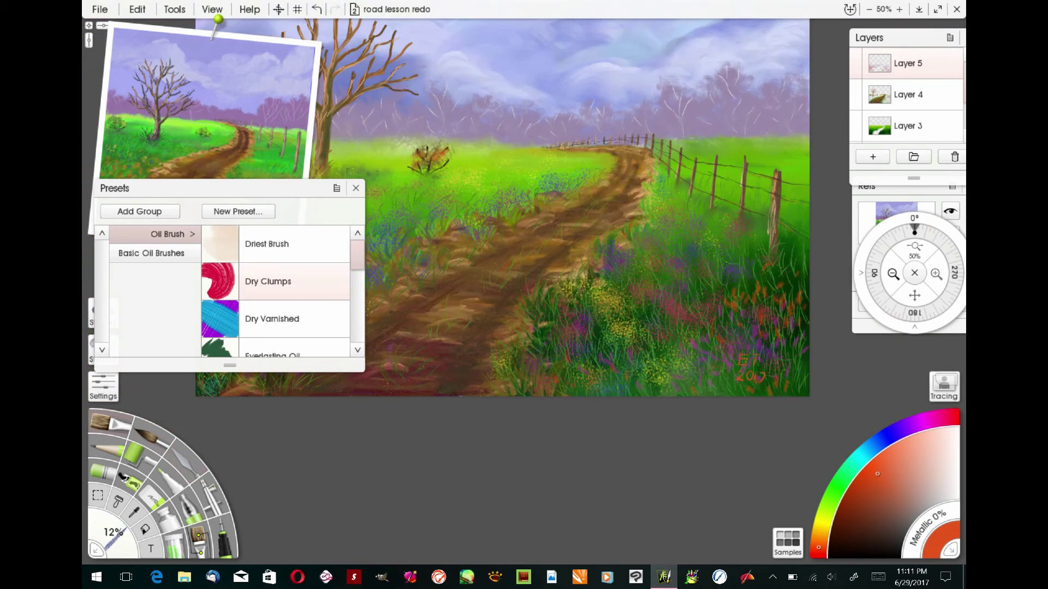
left_click(893, 274)
left_click(355, 188)
left_click(937, 274)
left_click_drag(915, 295, 924, 373)
left_click_drag(254, 105, 170, 89)
left_click_drag(915, 295, 892, 313)
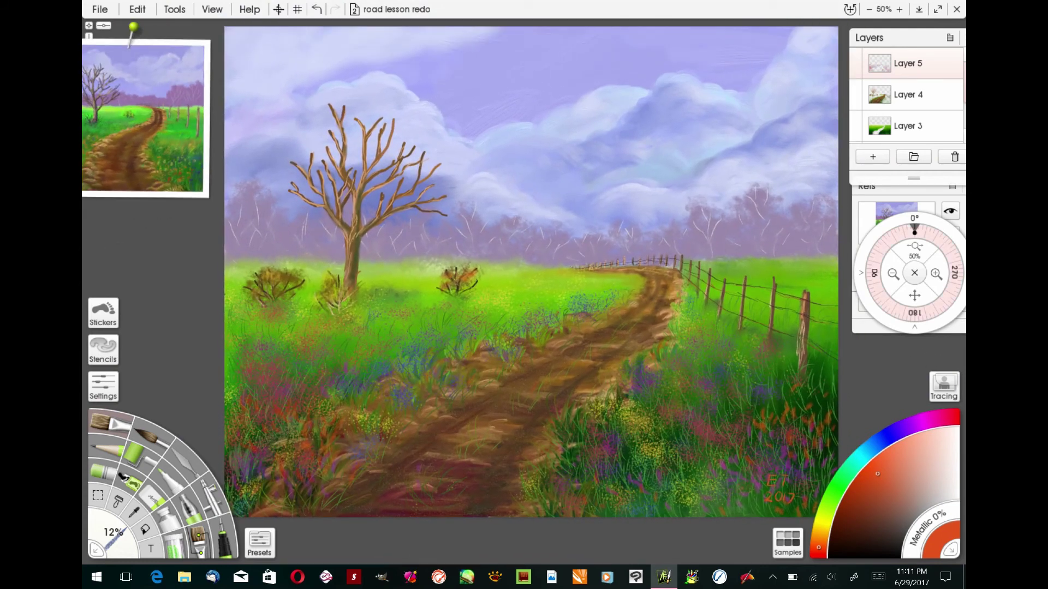